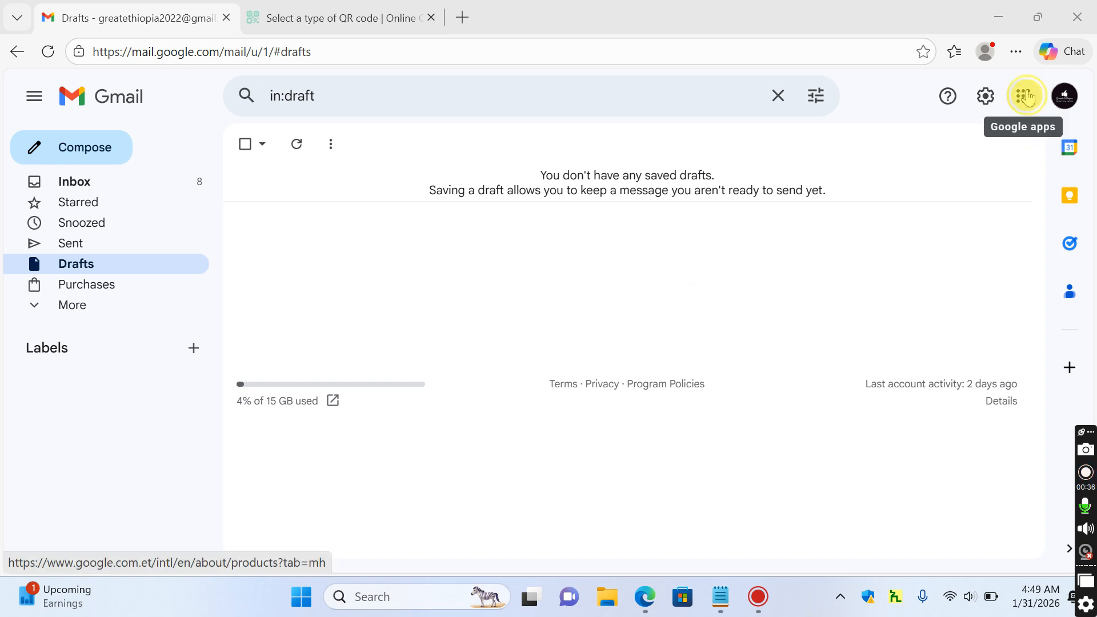
Open the Google apps launcher from Gmail's empty Drafts view
{"action": "left_click", "coordinate": [1026, 96]}
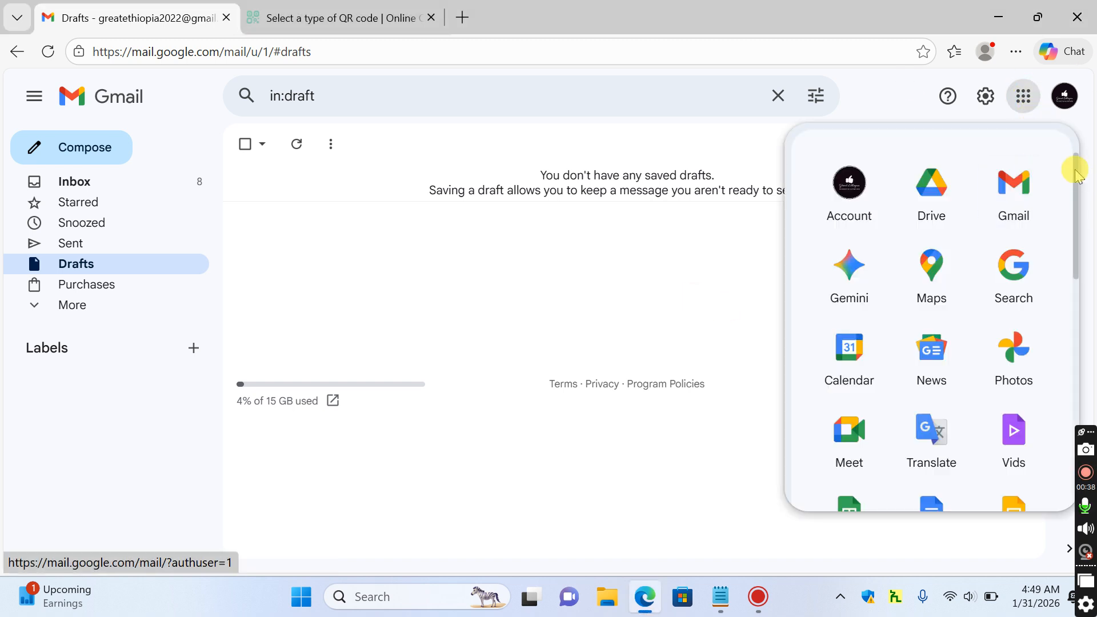
Create a new blank Google Form and bring up the Notepad job application outline
{"action": "left_click_drag", "start_coordinate": [1073, 166], "coordinate": [1070, 343]}
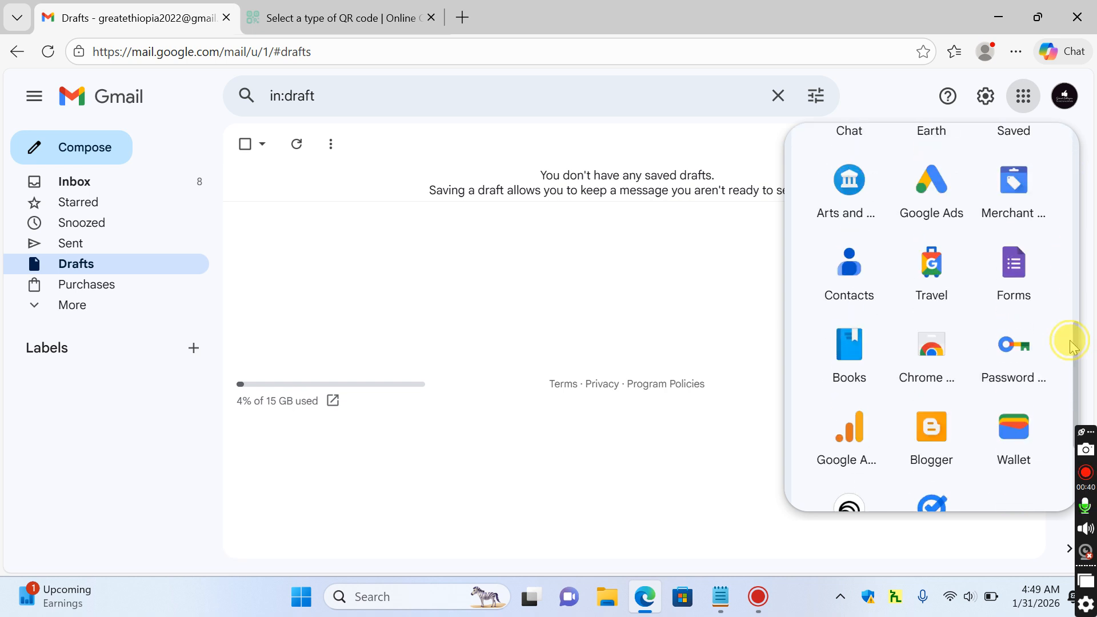
{"action": "left_click", "coordinate": [1034, 268]}
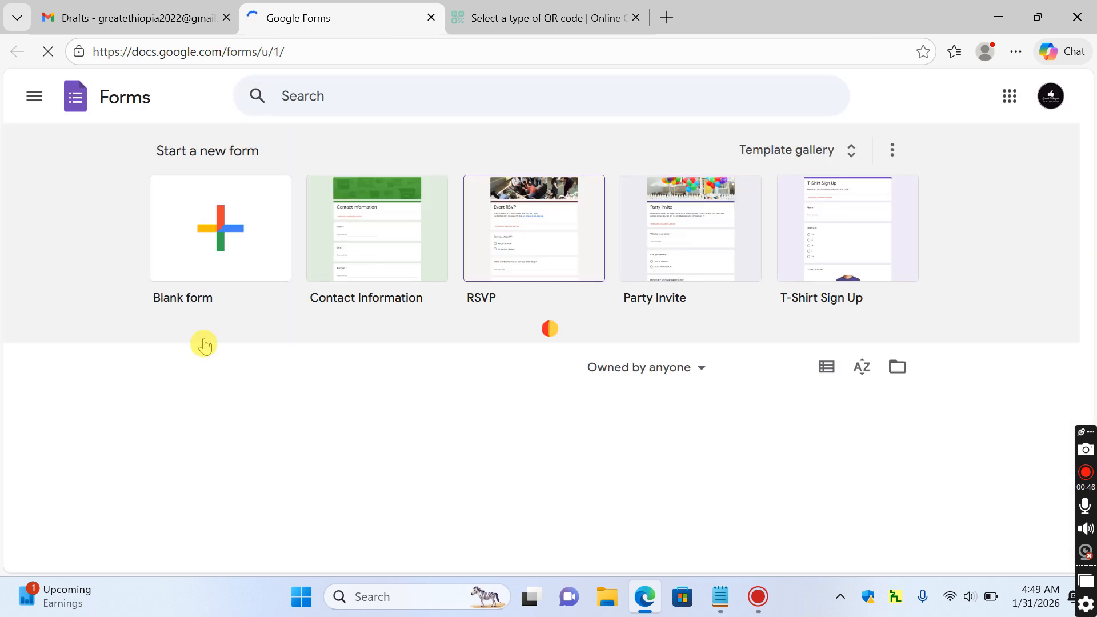
{"action": "left_click", "coordinate": [220, 246]}
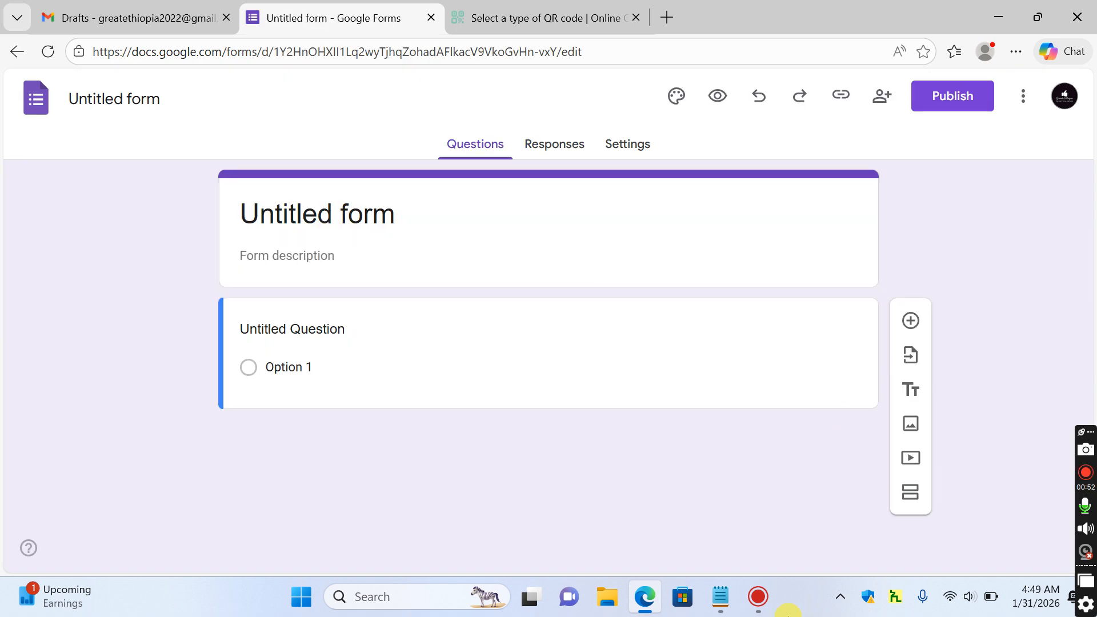
{"action": "left_click", "coordinate": [722, 597]}
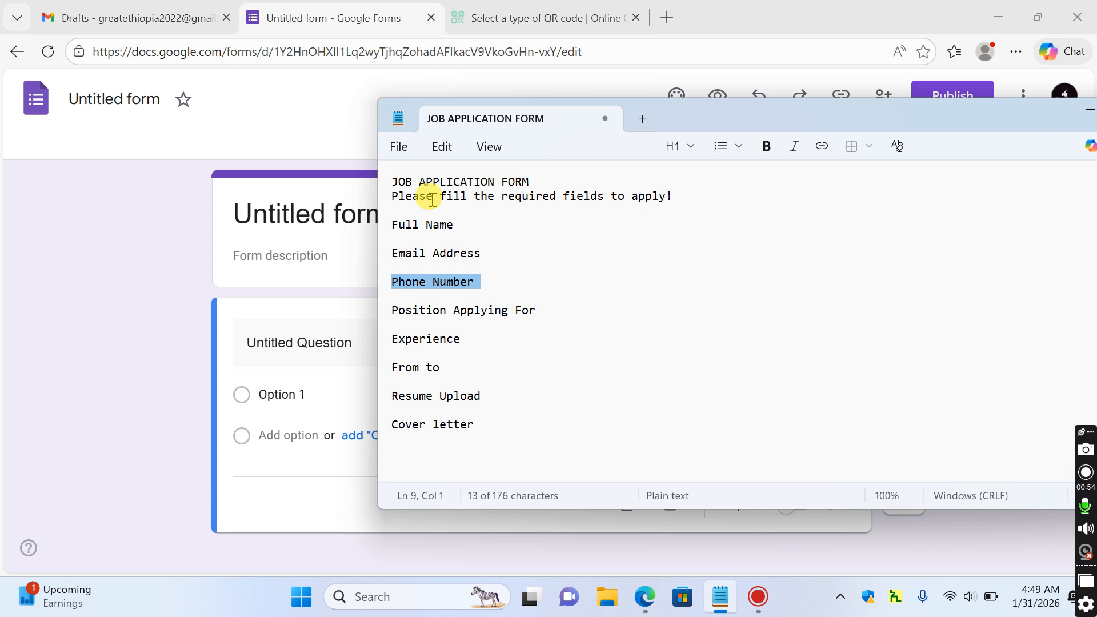
Title the form 'JOB APPLICATION FORM' in bold, copied from the Notepad outline
{"action": "triple_click", "coordinate": [452, 182]}
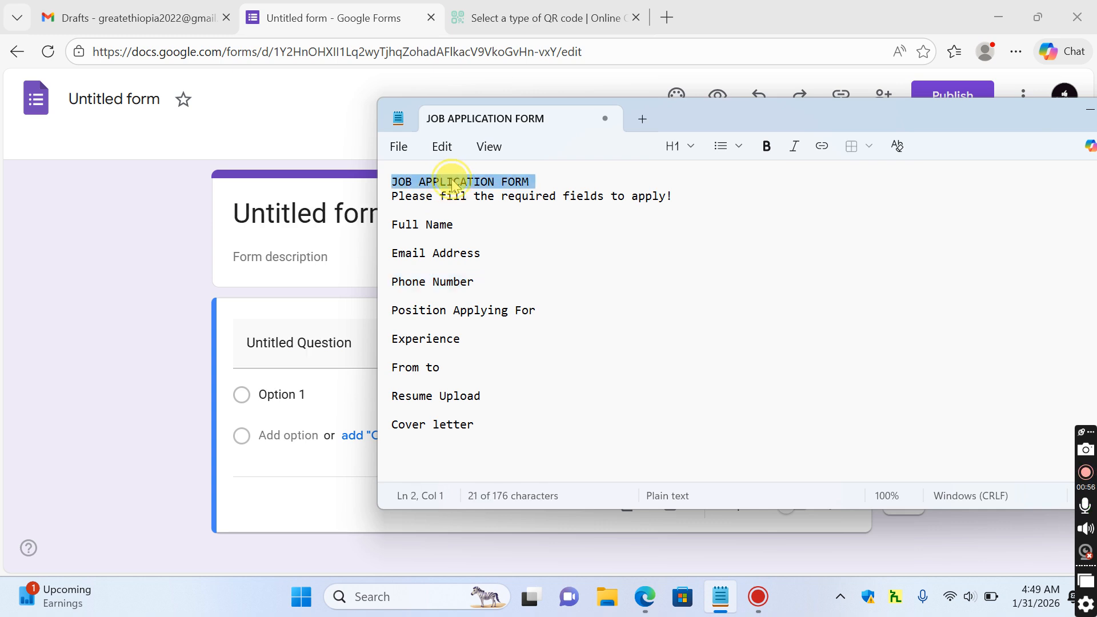
{"action": "right_click", "coordinate": [451, 182]}
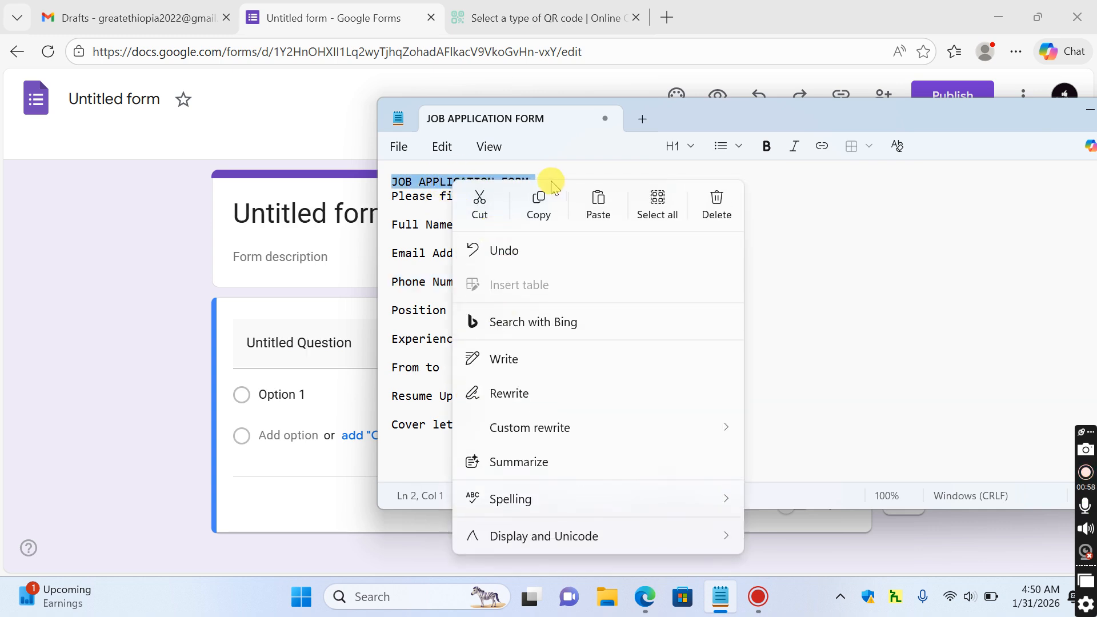
{"action": "left_click", "coordinate": [540, 203]}
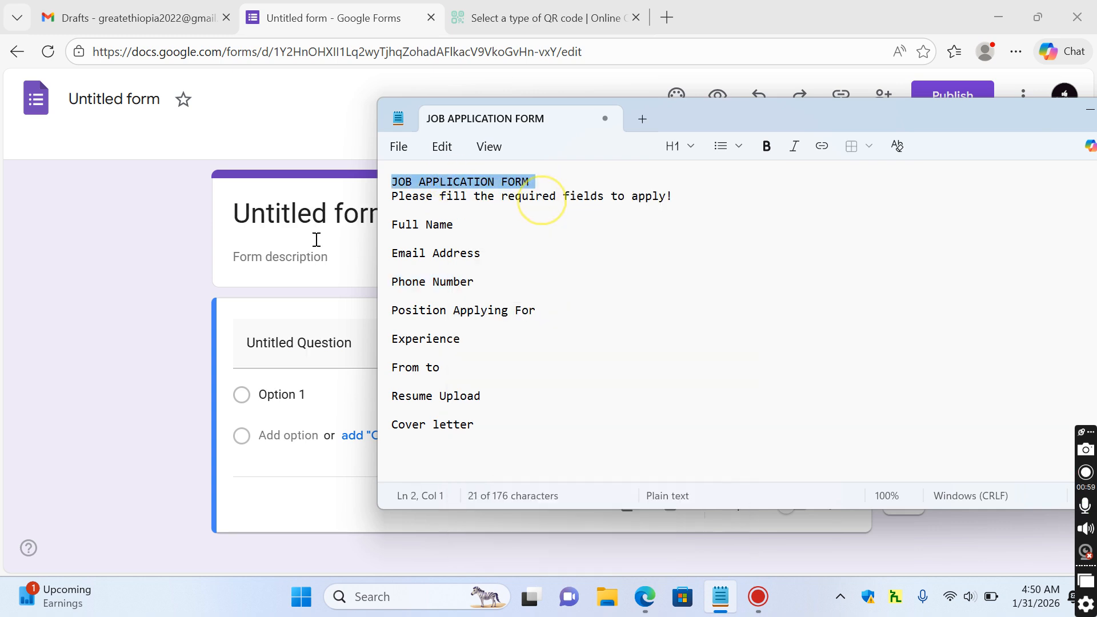
{"action": "left_click", "coordinate": [325, 210]}
{"action": "key", "text": "ctrl+a"}
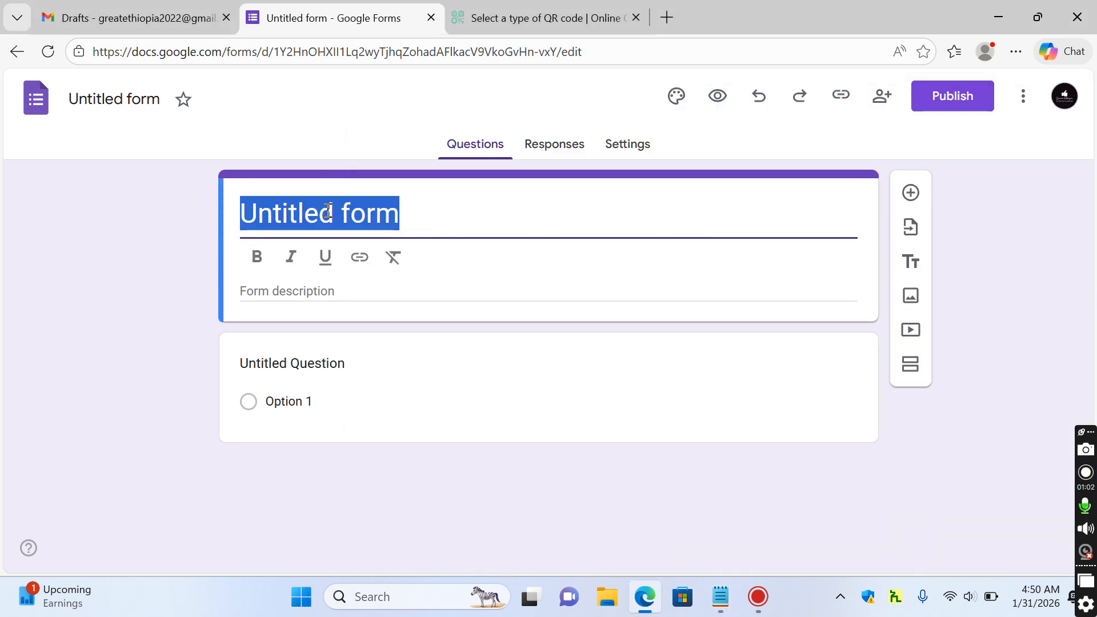
{"action": "key", "text": "ctrl+v"}
{"action": "key", "text": "ctrl+a"}
{"action": "key", "text": "ctrl+b"}
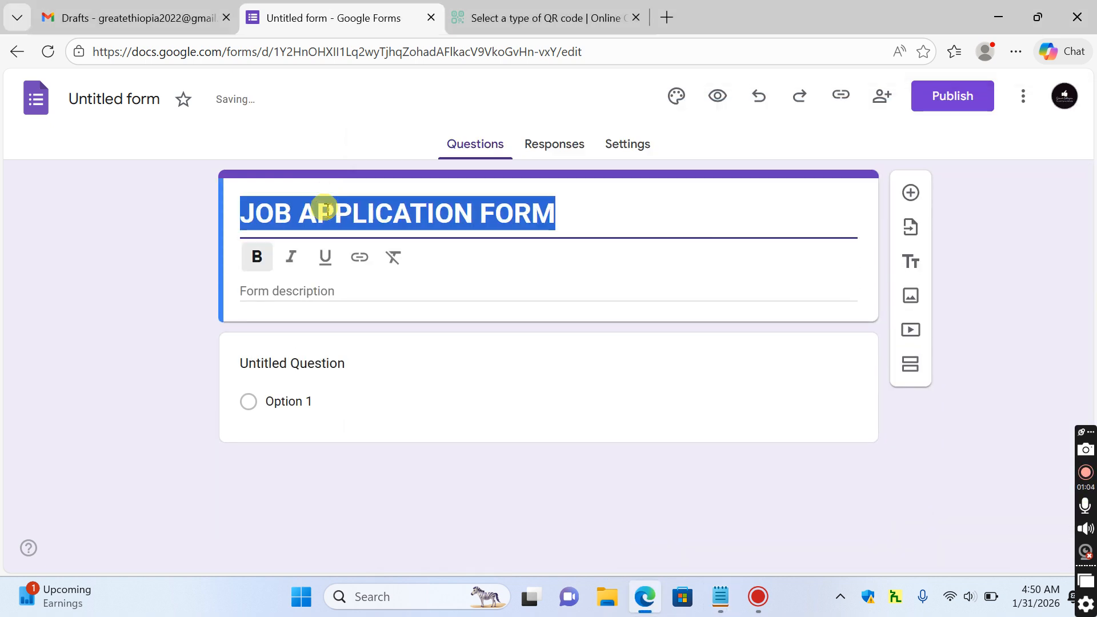
Paste 'Please fill the required fields to apply!' as the form description
{"action": "left_click", "coordinate": [721, 596]}
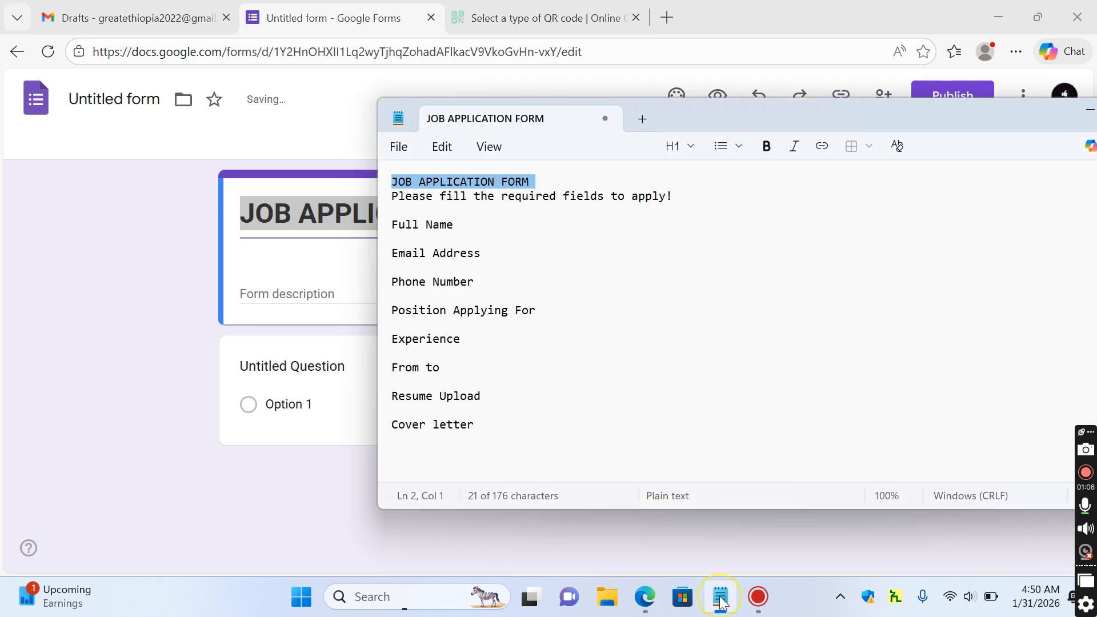
{"action": "triple_click", "coordinate": [495, 196]}
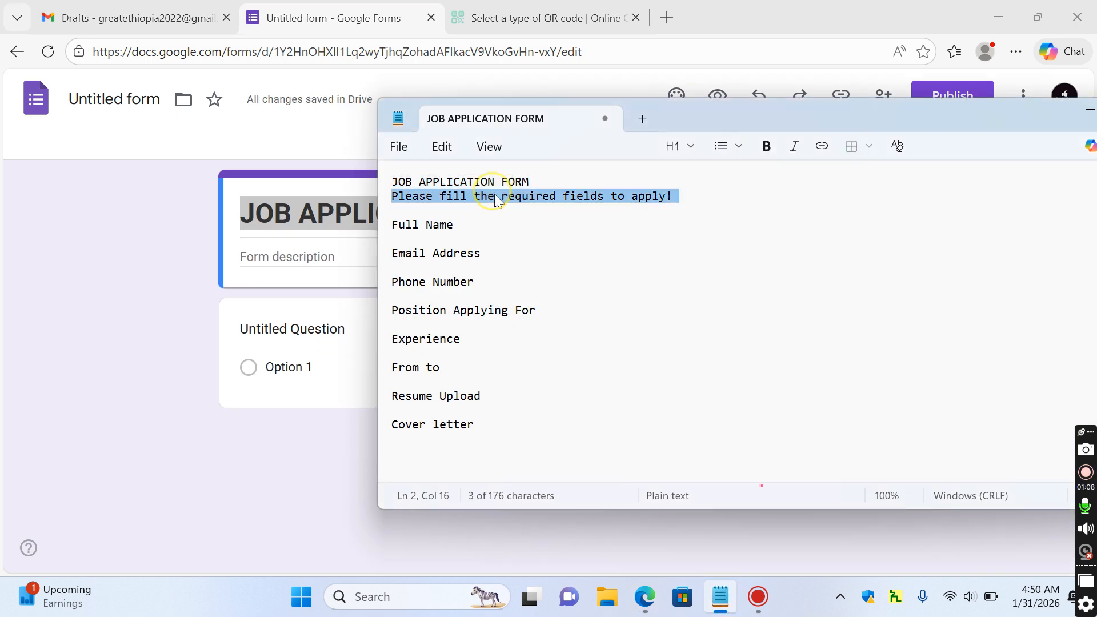
{"action": "left_click", "coordinate": [336, 263]}
{"action": "key", "text": "ctrl+v"}
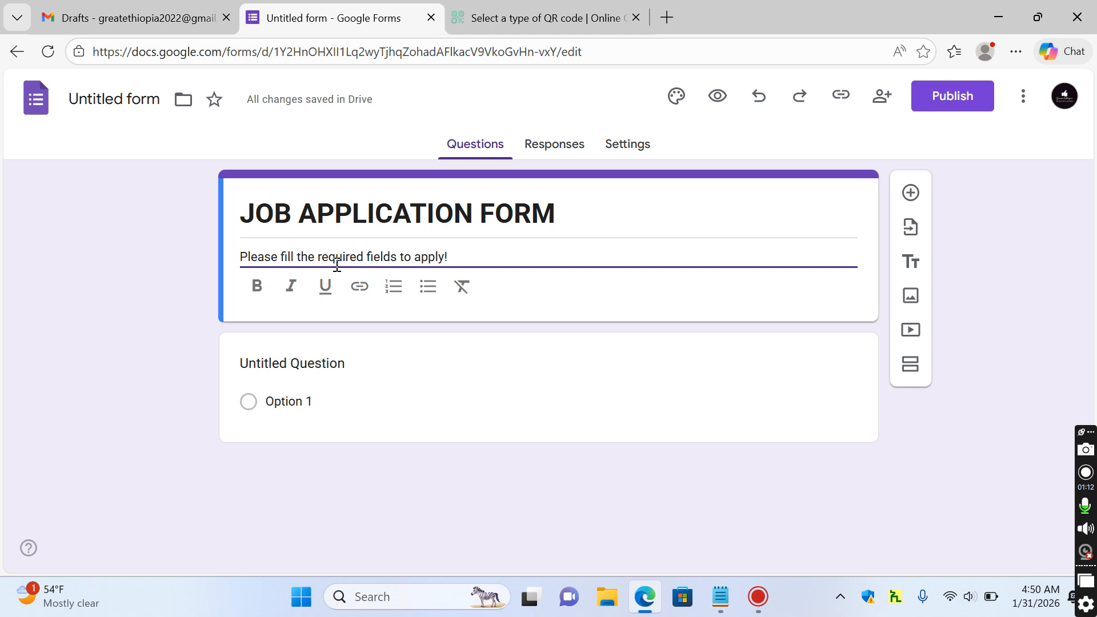
{"action": "left_click", "coordinate": [722, 598]}
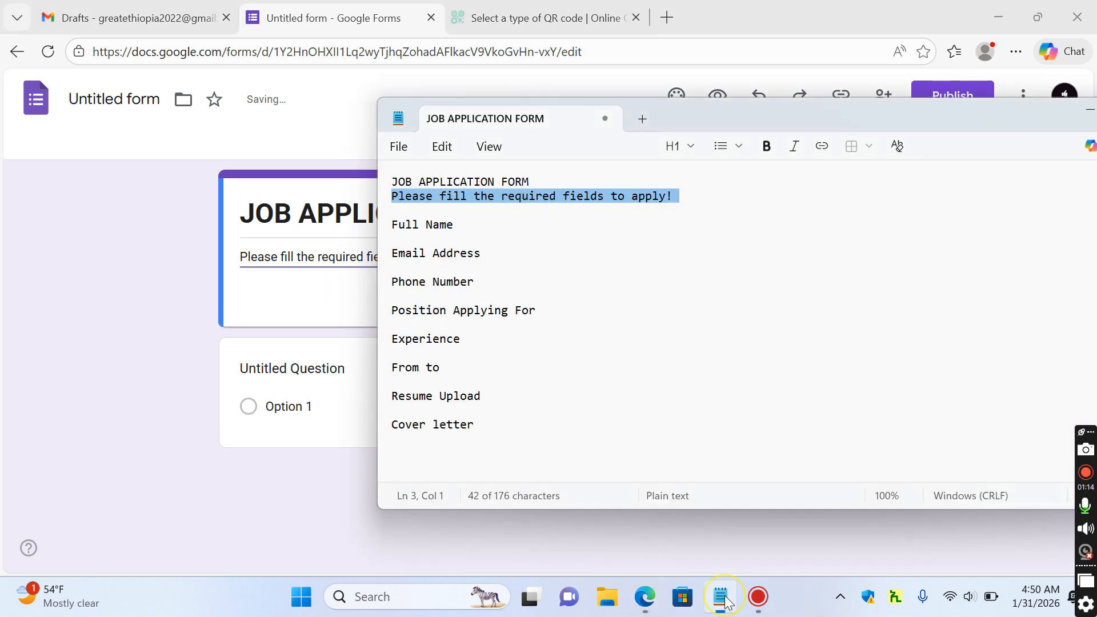
{"action": "double_click", "coordinate": [411, 226]}
Title the first question 'Full Name' in bold, copied from Notepad
{"action": "triple_click", "coordinate": [410, 227]}
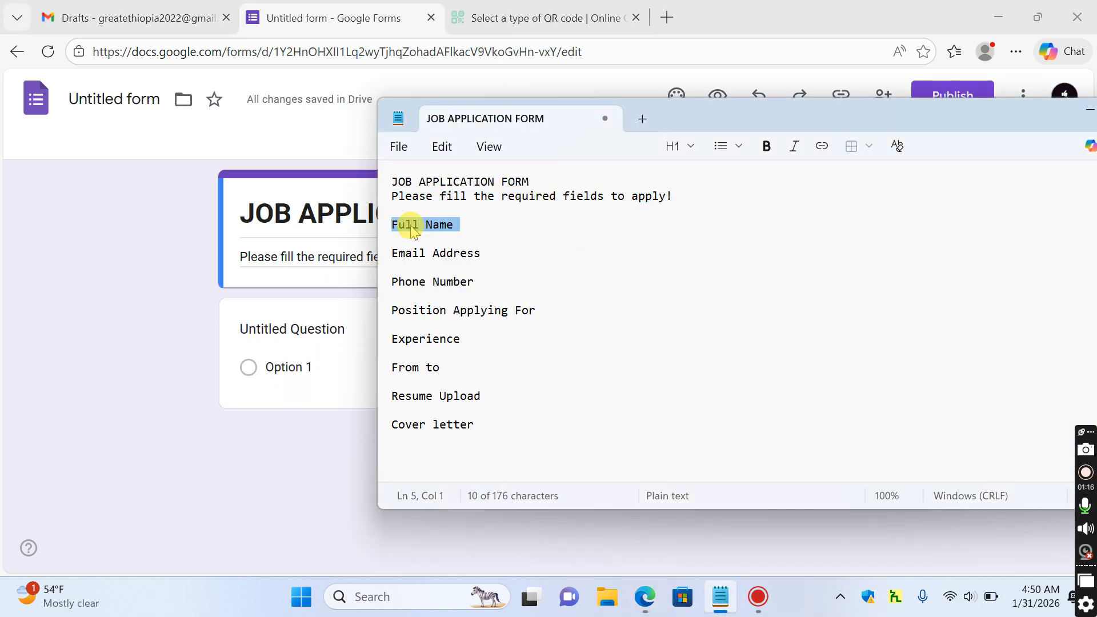
{"action": "key", "text": "ctrl+c"}
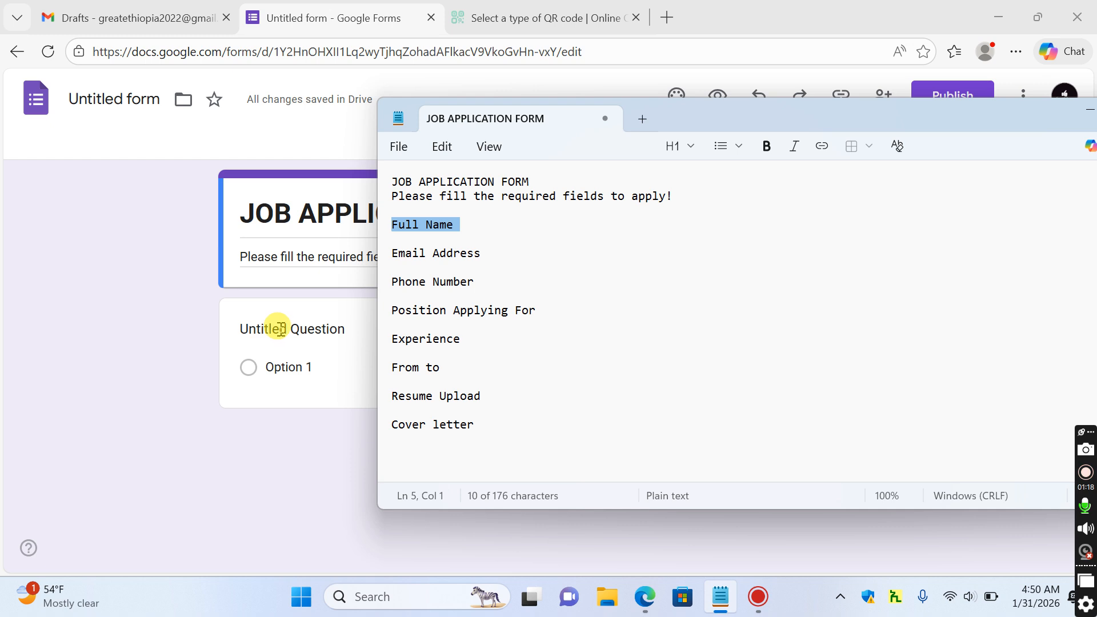
{"action": "left_click", "coordinate": [274, 328]}
{"action": "key", "text": "ctrl+v"}
{"action": "key", "text": "ctrl+a"}
{"action": "key", "text": "ctrl+b"}
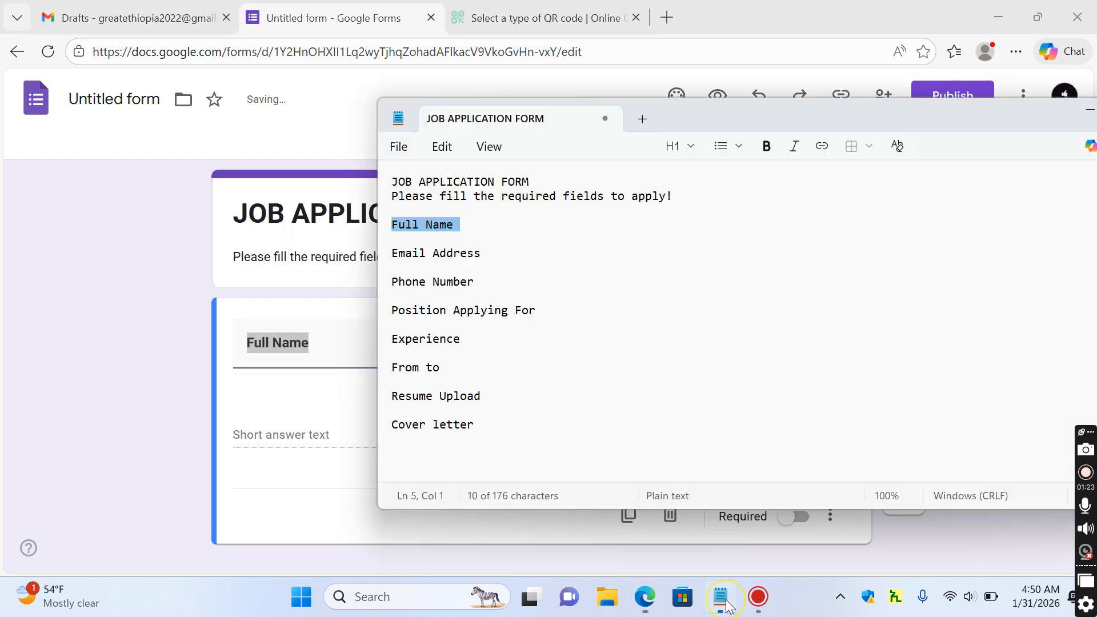
Keep Full Name as a required Short answer question and duplicate it
{"action": "left_click", "coordinate": [721, 597]}
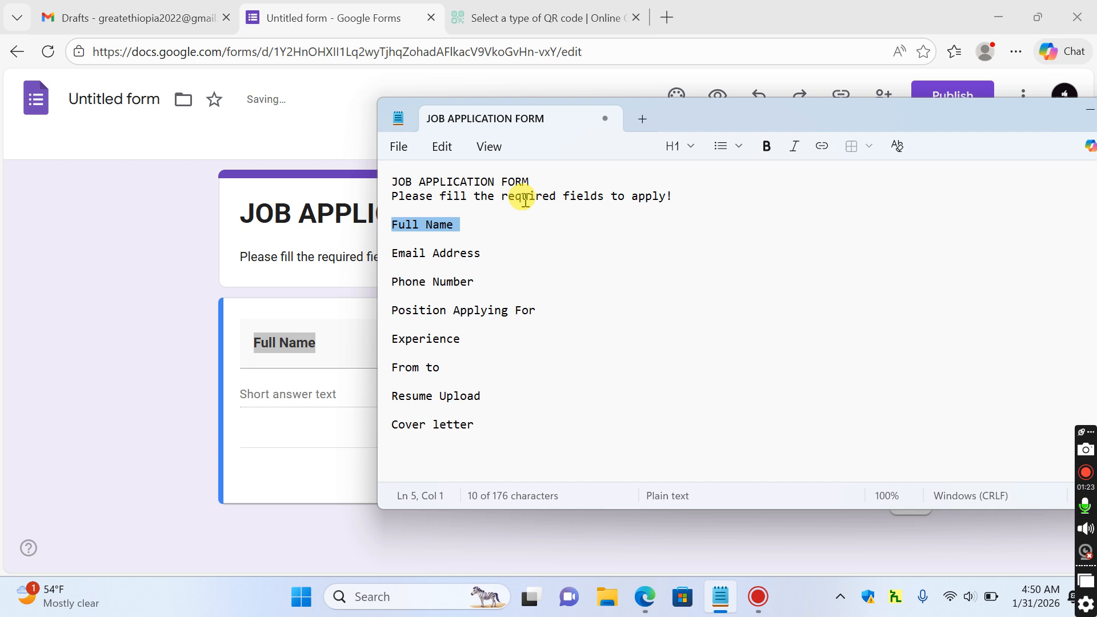
{"action": "triple_click", "coordinate": [433, 255]}
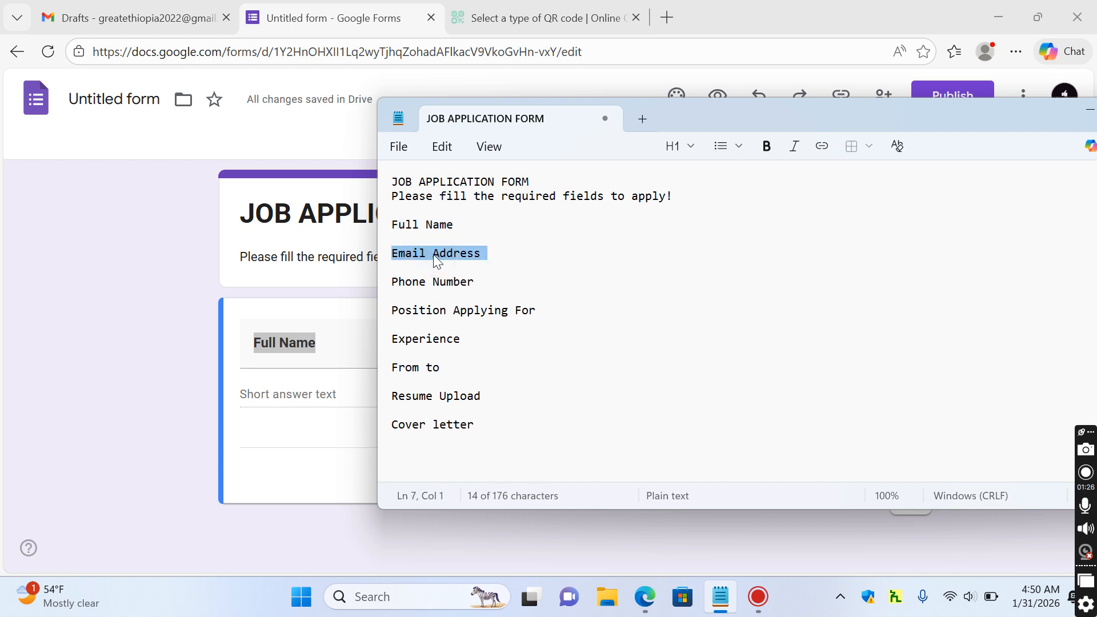
{"action": "left_click", "coordinate": [238, 421]}
{"action": "left_click", "coordinate": [783, 348]}
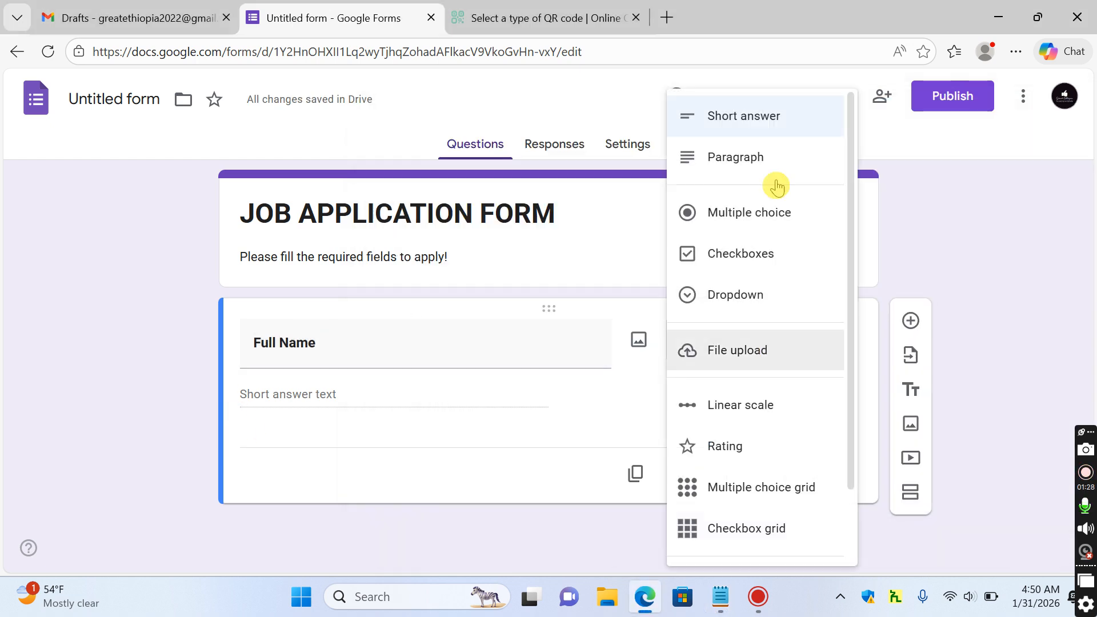
{"action": "left_click", "coordinate": [770, 130]}
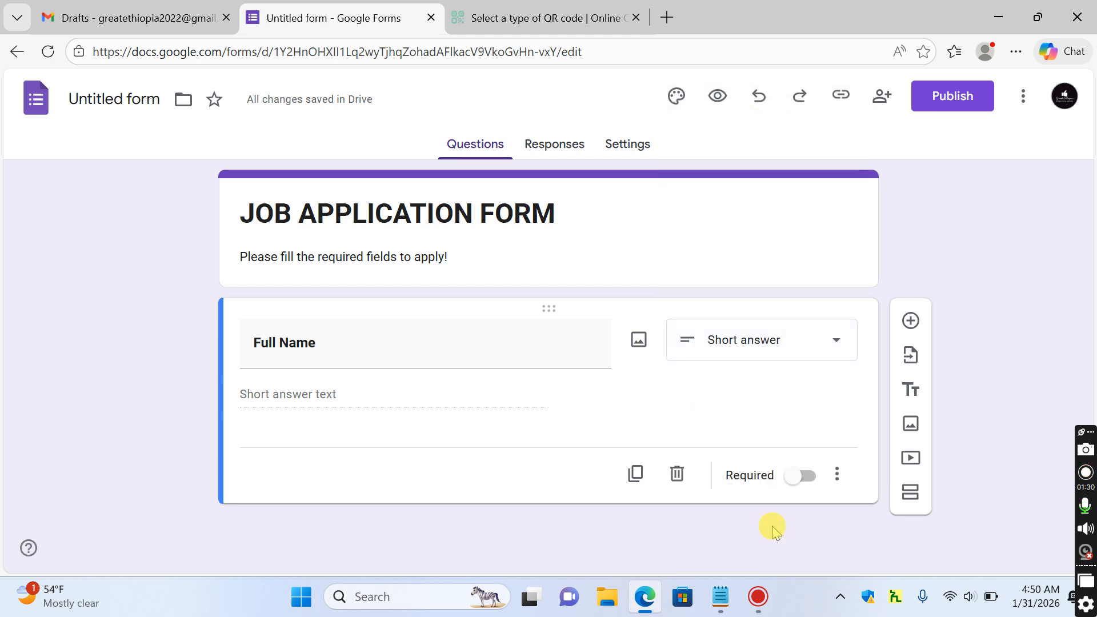
{"action": "left_click", "coordinate": [802, 481]}
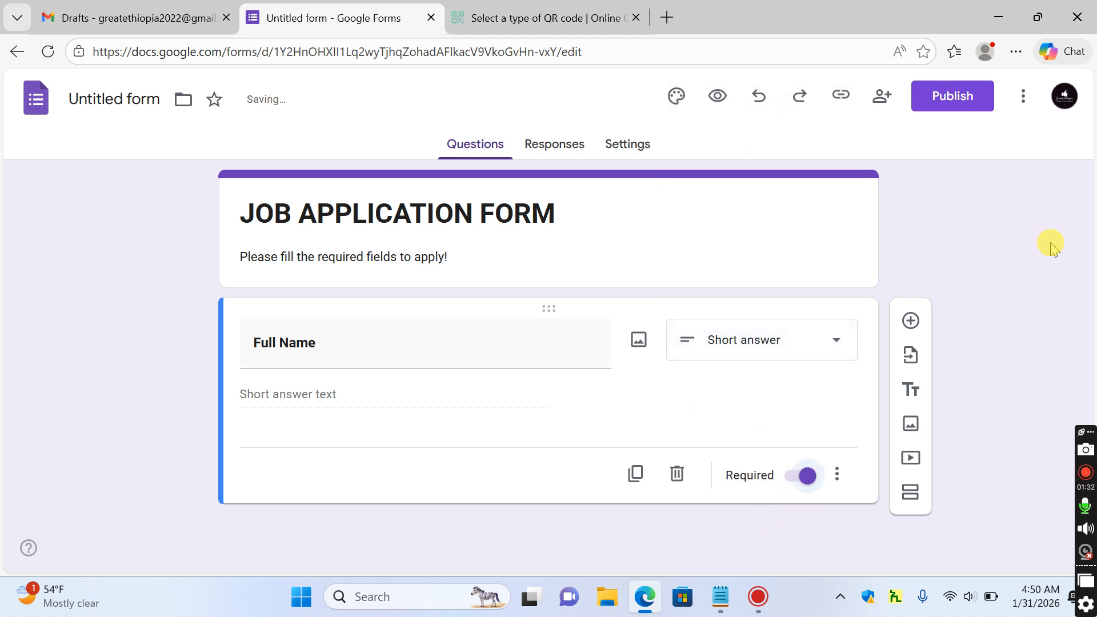
{"action": "left_click", "coordinate": [953, 239]}
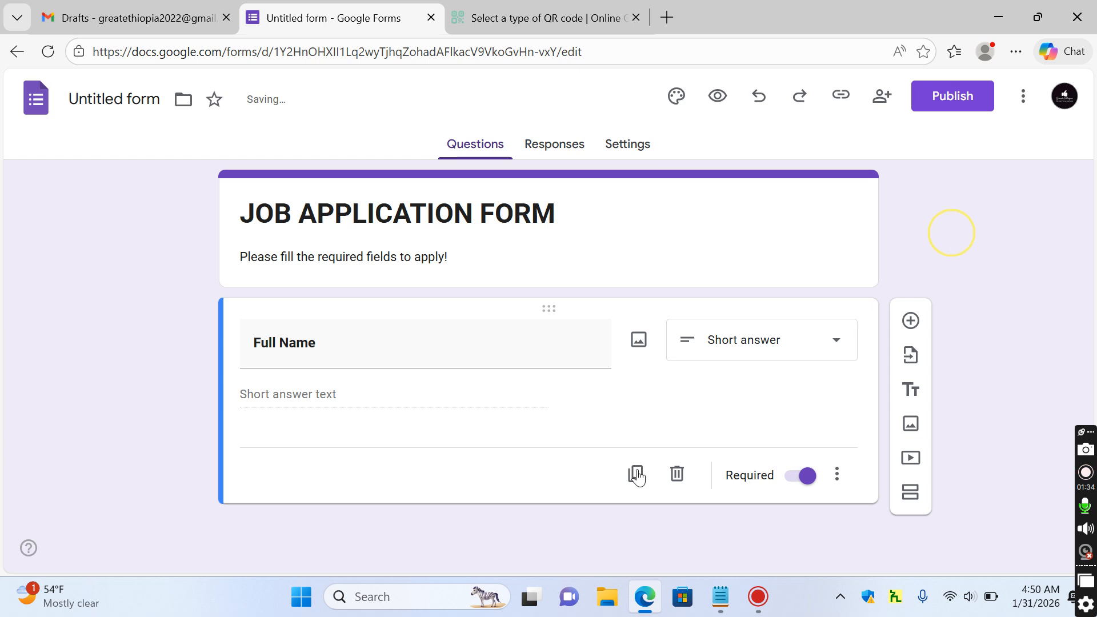
{"action": "left_click", "coordinate": [637, 475]}
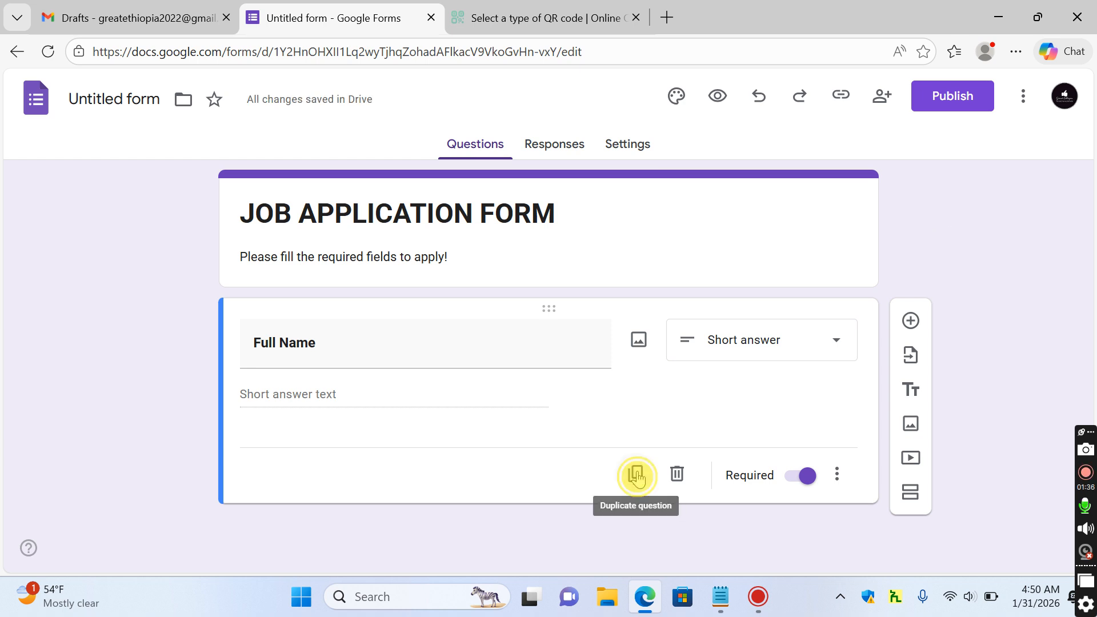
{"action": "triple_click", "coordinate": [464, 463]}
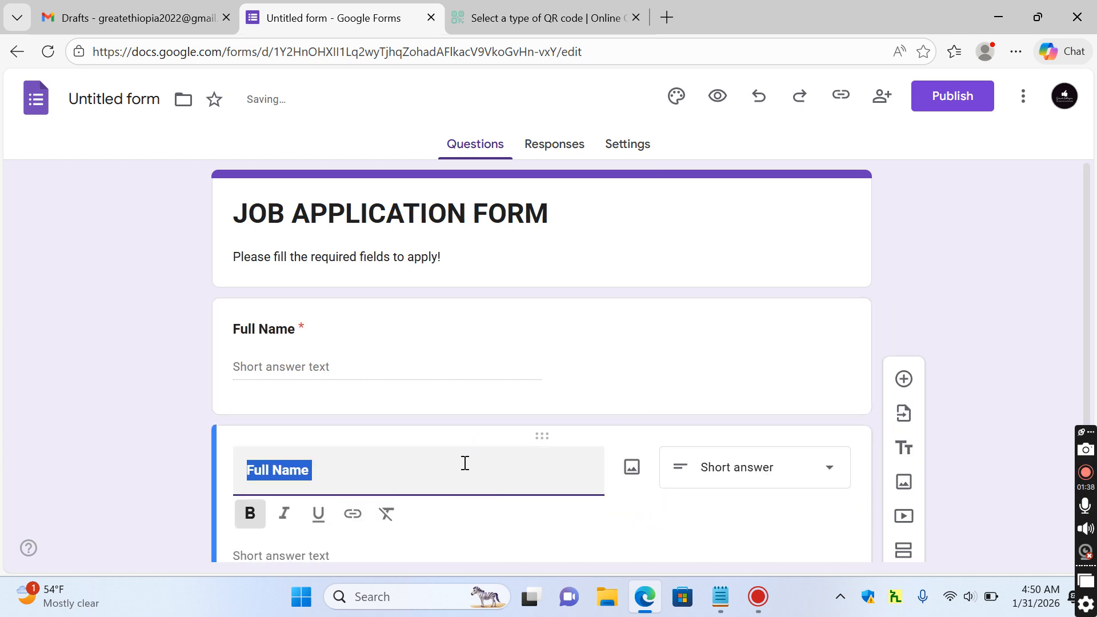
Retitle the duplicated question 'Email Address'
{"action": "key", "text": "ctrl+v"}
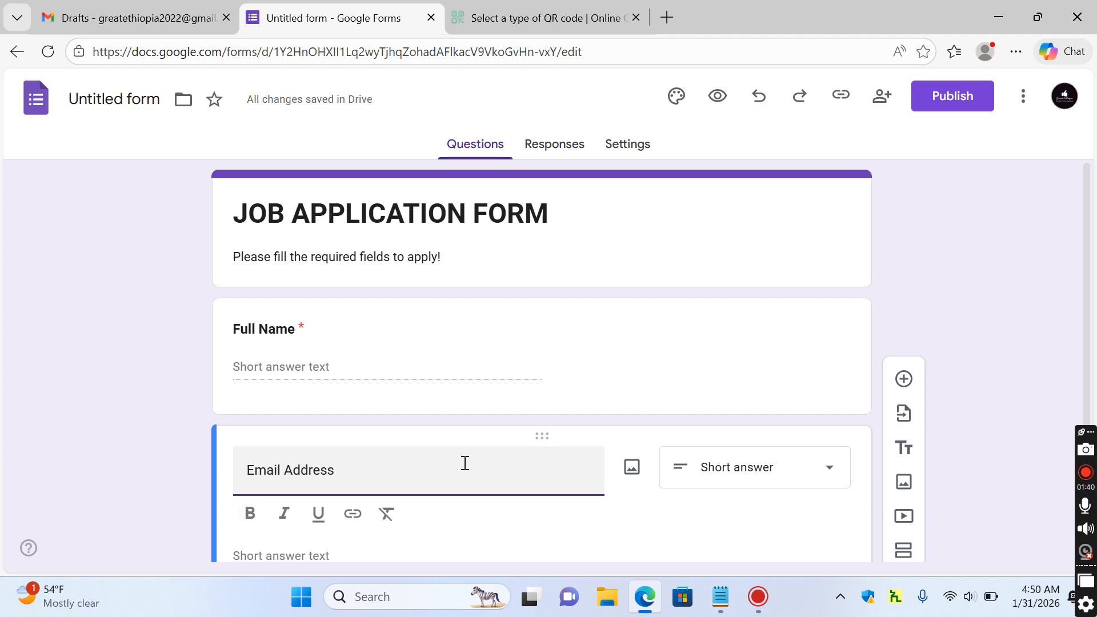
{"action": "triple_click", "coordinate": [464, 463]}
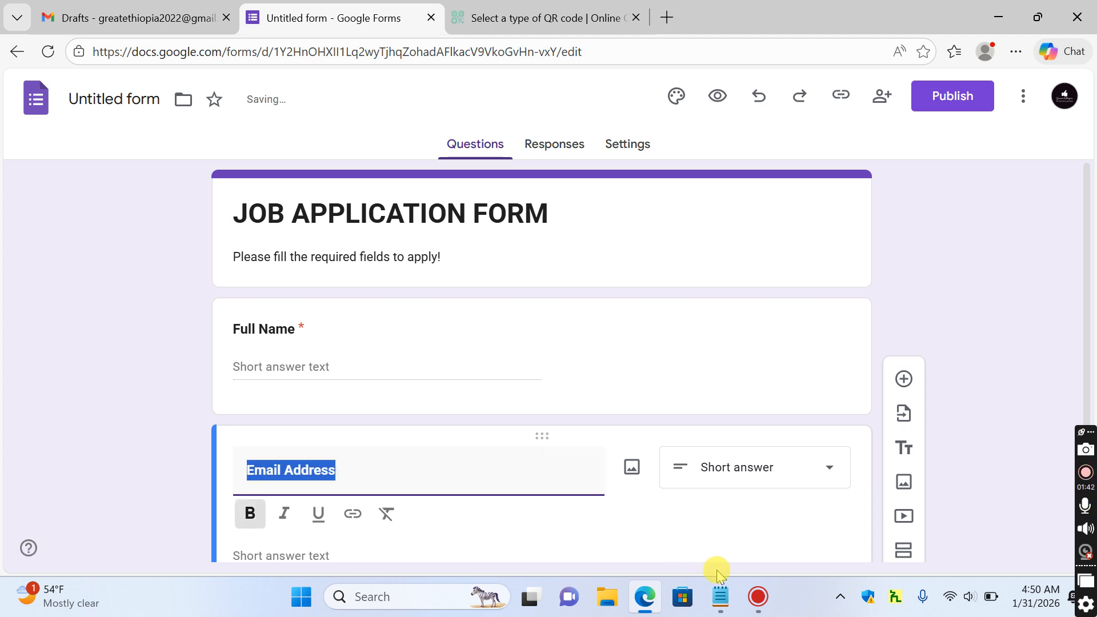
{"action": "left_click", "coordinate": [723, 606]}
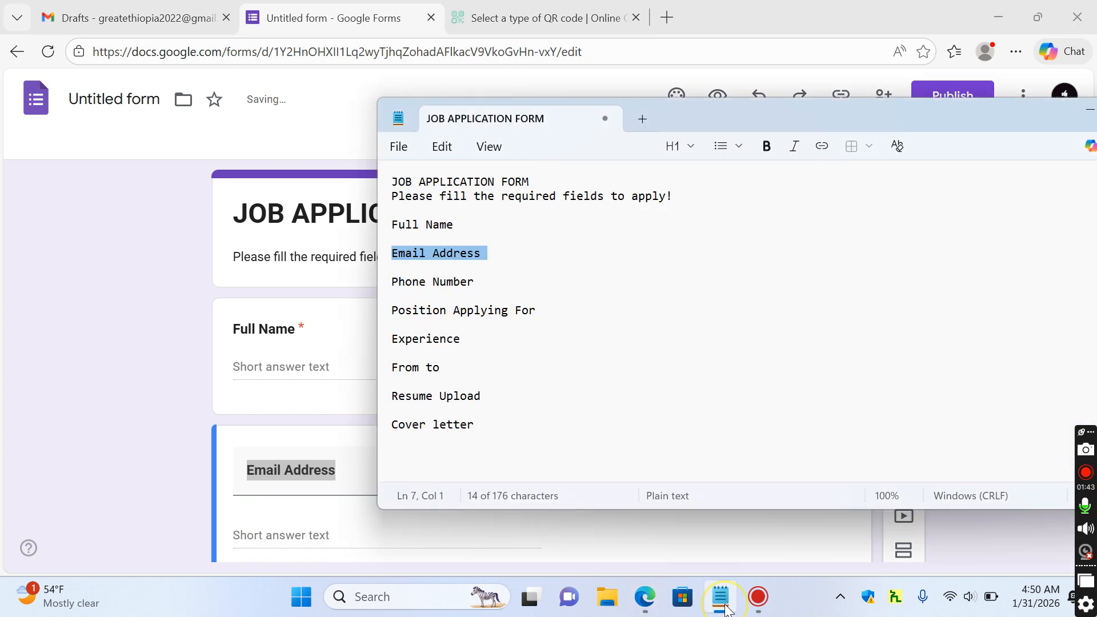
{"action": "triple_click", "coordinate": [425, 284]}
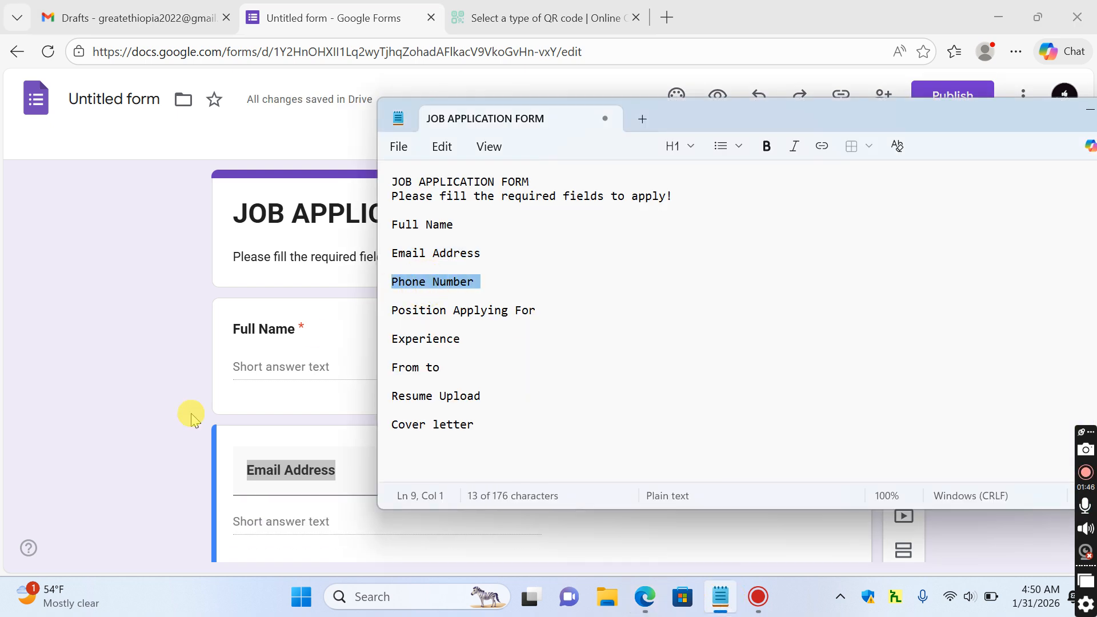
{"action": "left_click", "coordinate": [170, 452]}
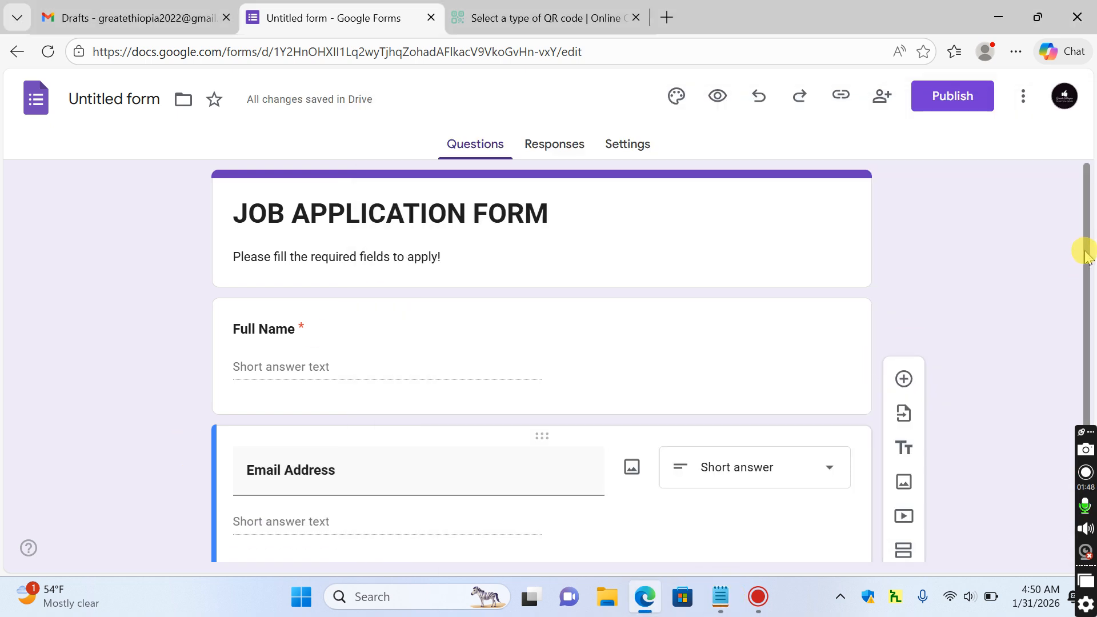
Duplicate Email Address and title the copy 'Phone Number' in bold
{"action": "scroll", "coordinate": [1082, 273], "scroll_direction": "down", "scroll_amount": 2}
{"action": "left_click", "coordinate": [629, 483]}
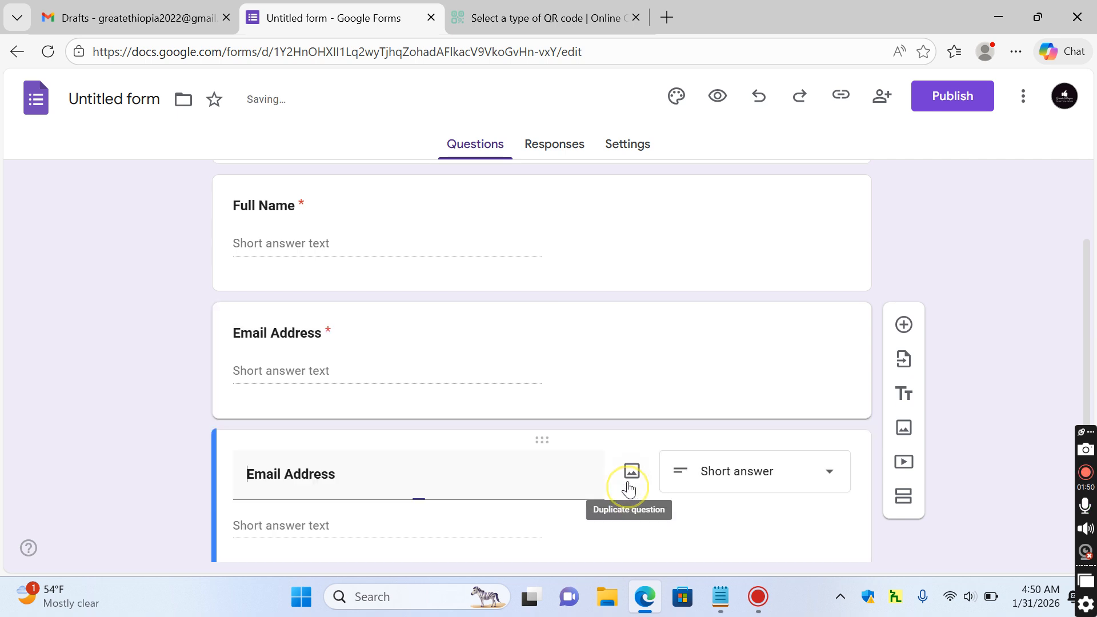
{"action": "type", "text": "Phone Number"}
{"action": "key", "text": "ctrl+a"}
{"action": "key", "text": "ctrl+b"}
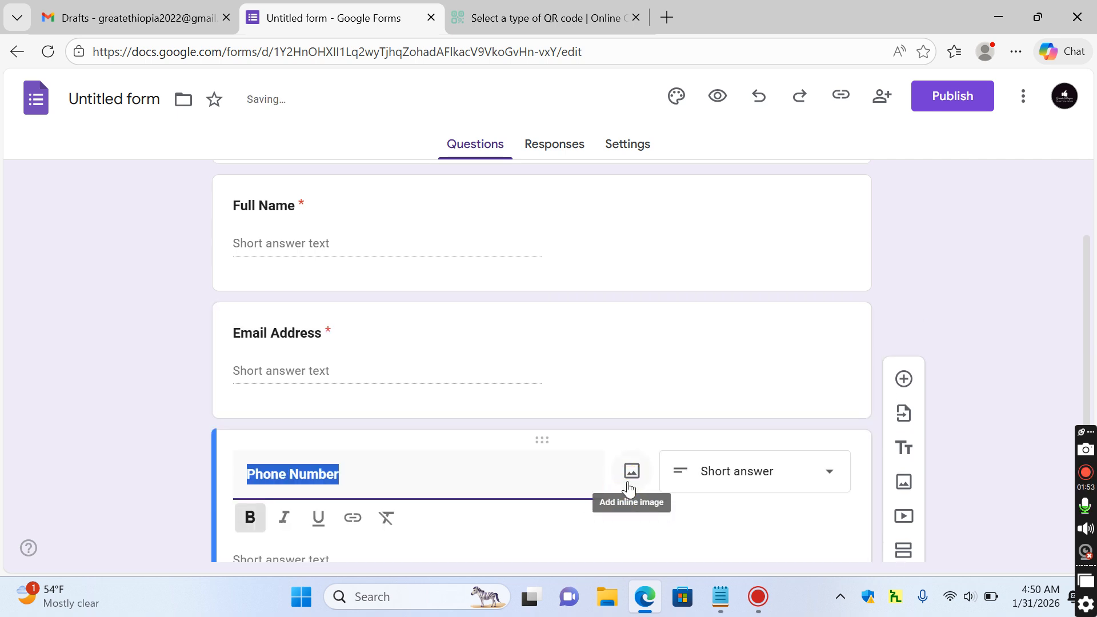
{"action": "left_click", "coordinate": [721, 596]}
{"action": "double_click", "coordinate": [447, 309]}
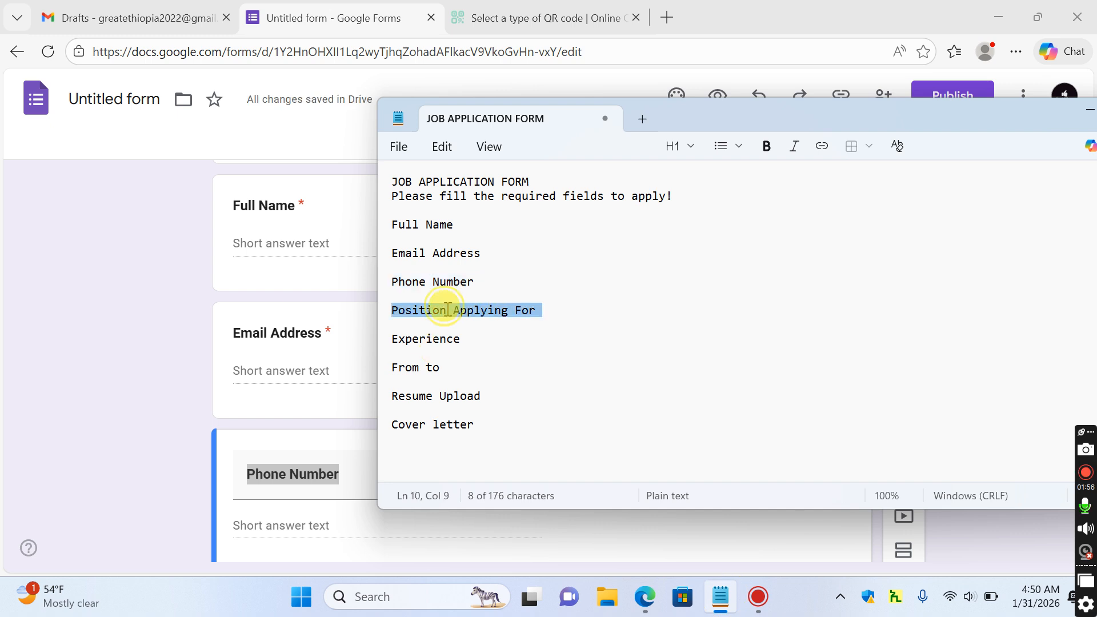
{"action": "triple_click", "coordinate": [448, 309]}
{"action": "key", "text": "ctrl+c"}
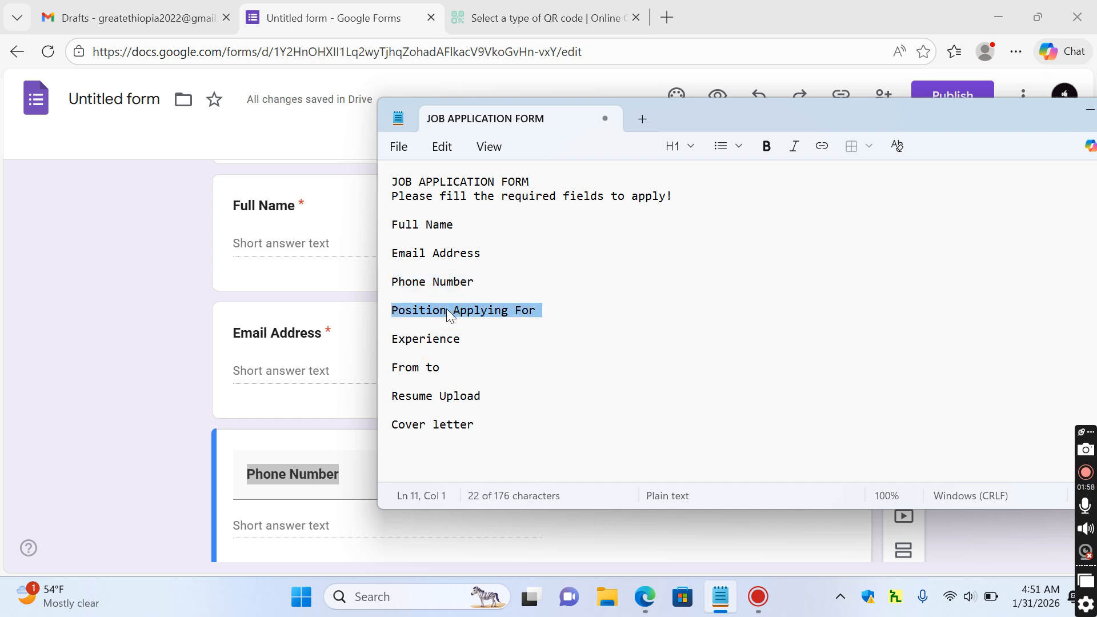
{"action": "left_click", "coordinate": [140, 444]}
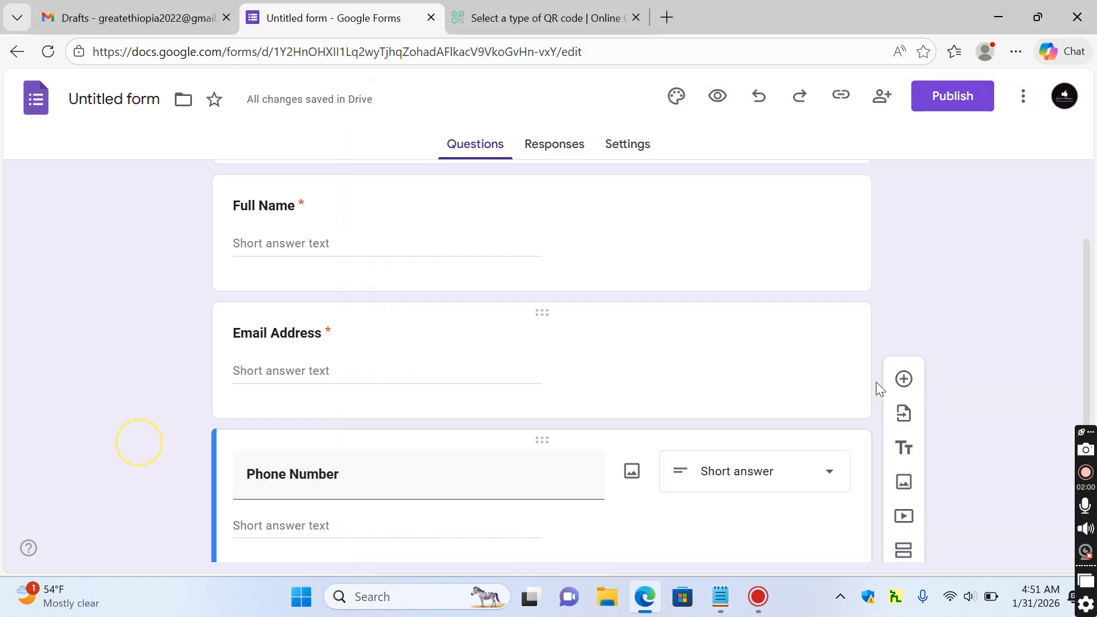
{"action": "scroll", "coordinate": [1088, 260], "scroll_direction": "down", "scroll_amount": 2}
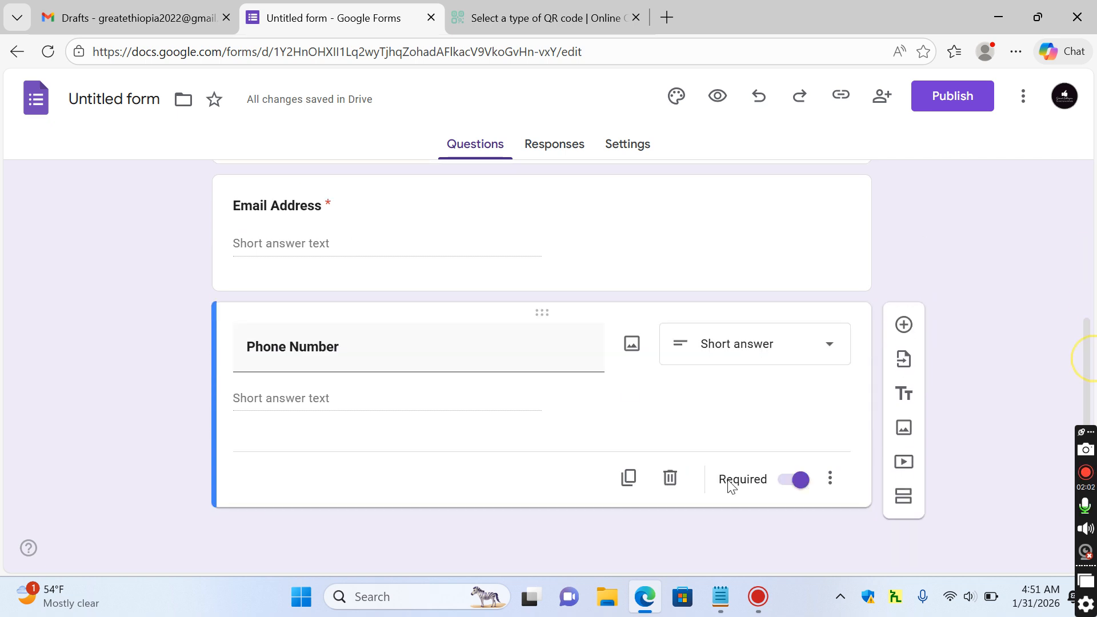
Duplicate Phone Number and retitle the copy 'Position Applying For' in bold
{"action": "left_click", "coordinate": [629, 482]}
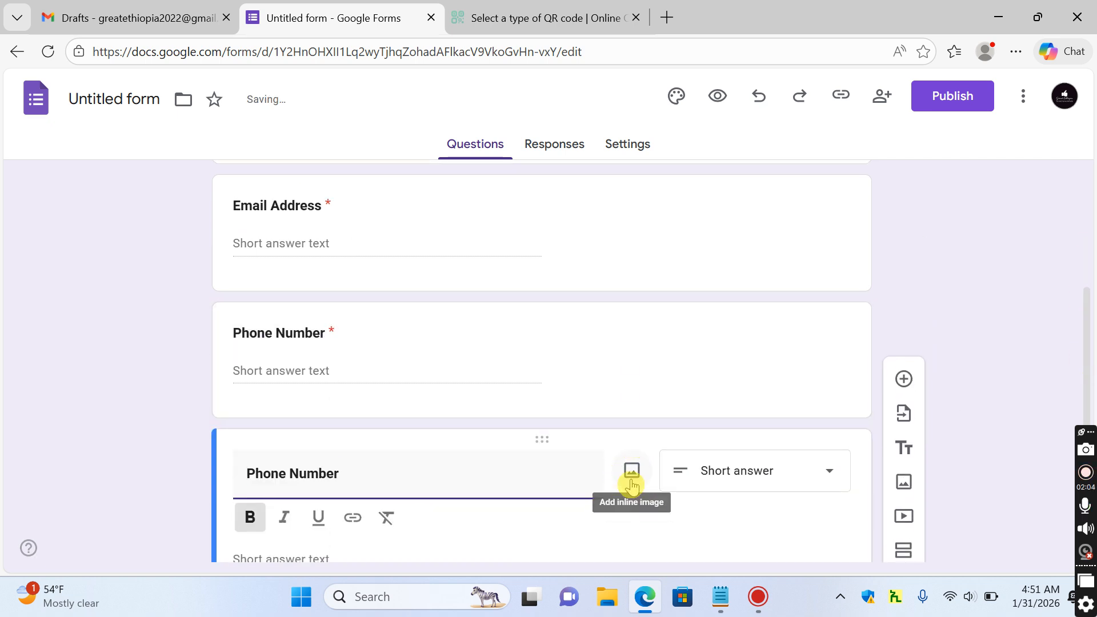
{"action": "key", "text": "ctrl+v"}
{"action": "key", "text": "ctrl+a"}
{"action": "key", "text": "ctrl+b"}
{"action": "left_click", "coordinate": [1006, 342]}
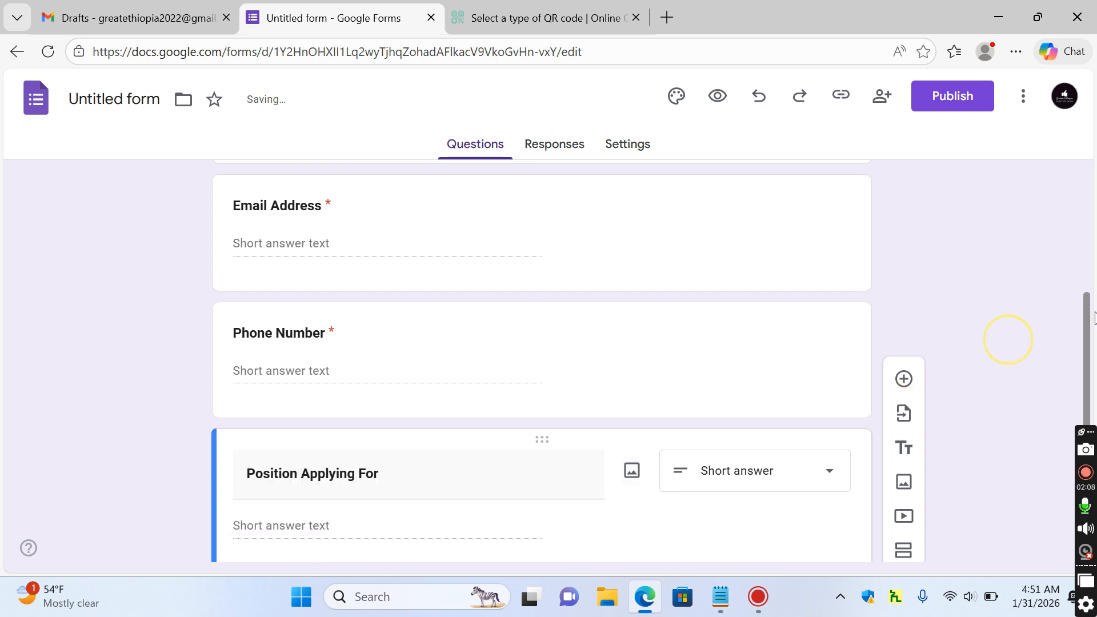
{"action": "left_click_drag", "start_coordinate": [1085, 318], "coordinate": [1088, 383]}
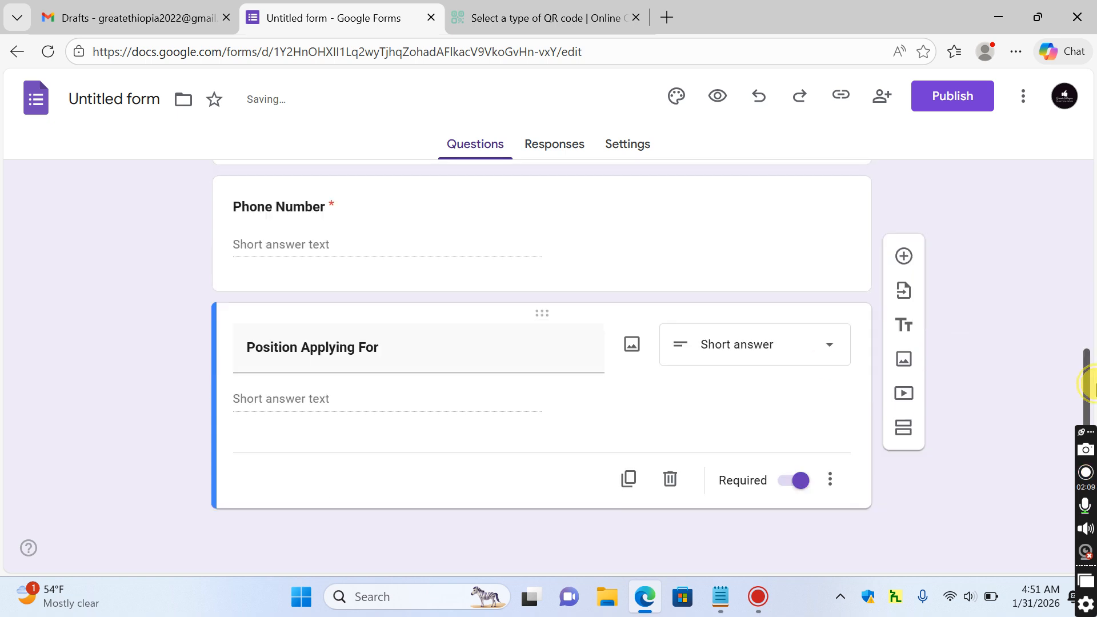
Add a bold 'Experience' question by duplicating and pasting its title from Notepad
{"action": "left_click", "coordinate": [630, 480]}
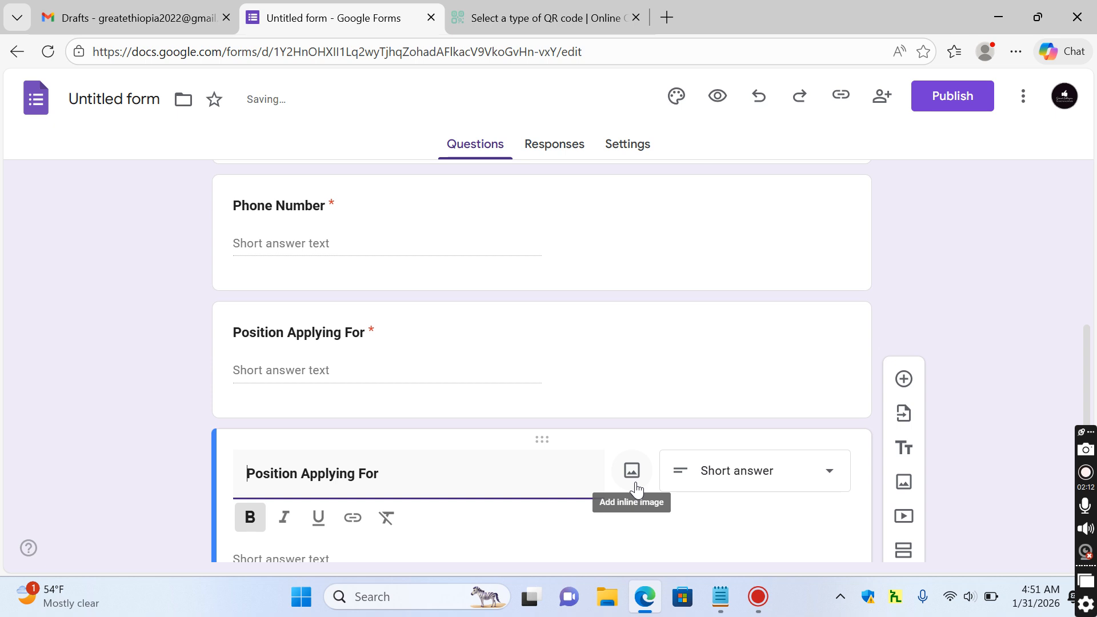
{"action": "left_click", "coordinate": [720, 596]}
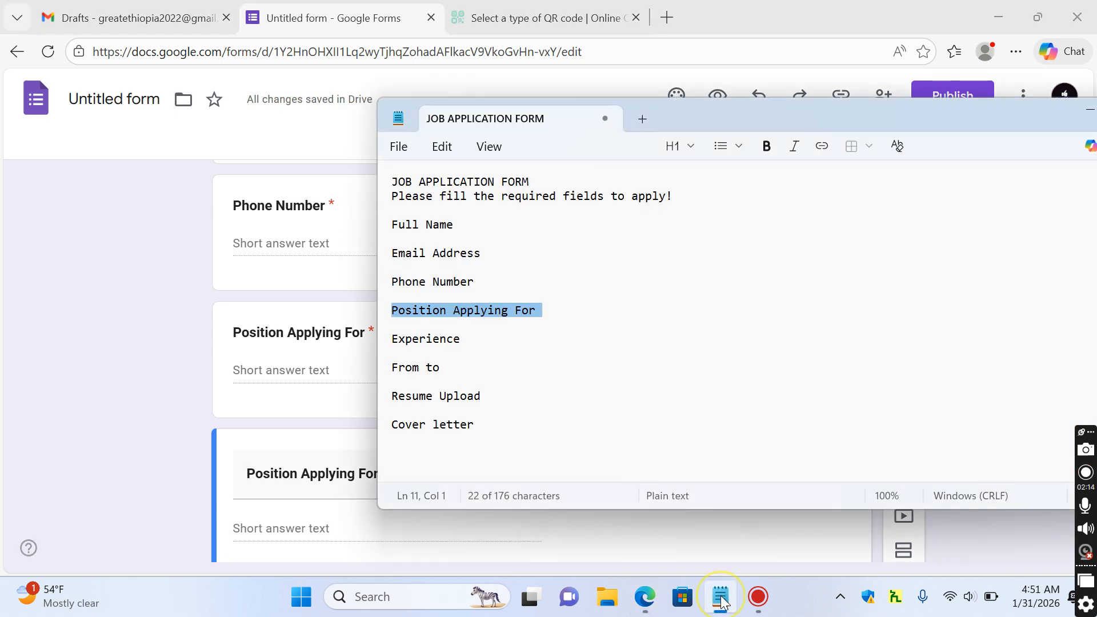
{"action": "double_click", "coordinate": [434, 343]}
{"action": "key", "text": "ctrl+c"}
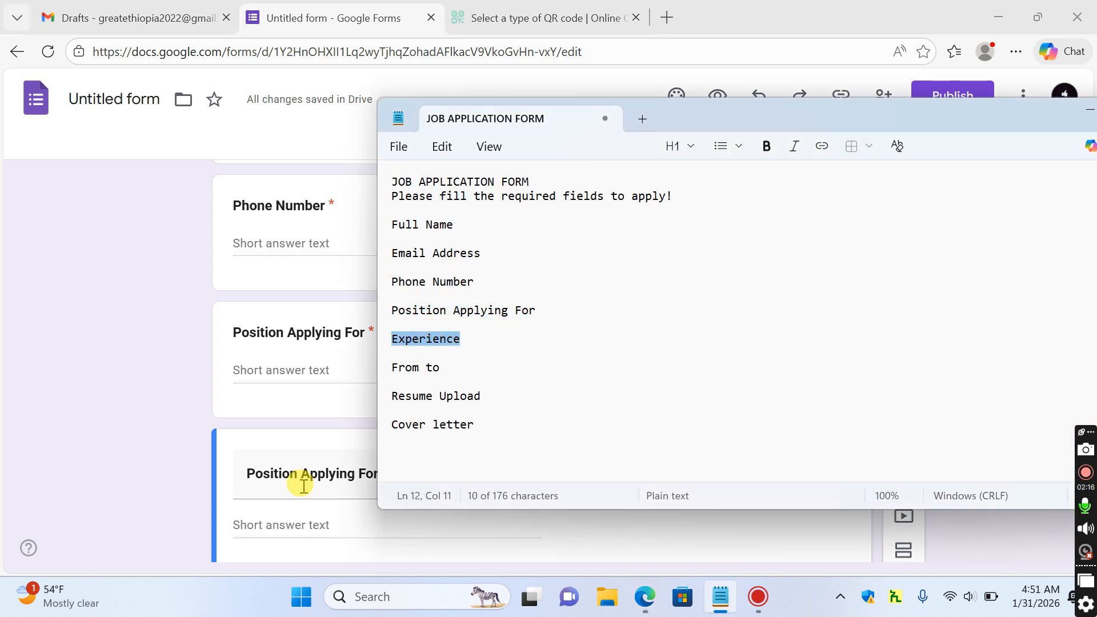
{"action": "left_click", "coordinate": [340, 464]}
{"action": "key", "text": "ctrl+a"}
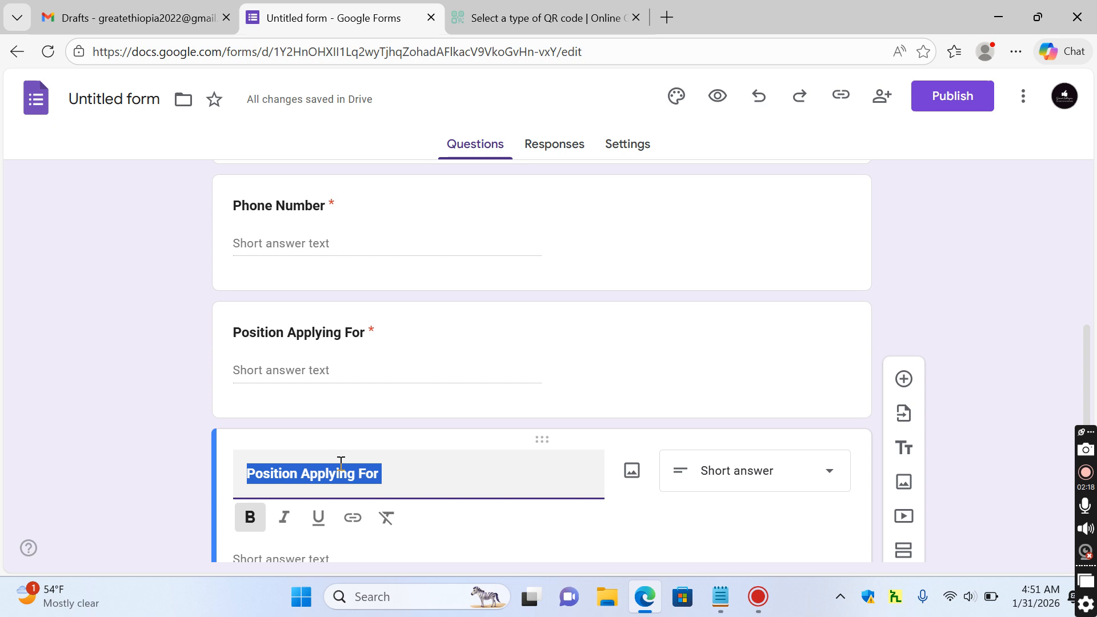
{"action": "key", "text": "ctrl+v"}
{"action": "key", "text": "ctrl+a"}
{"action": "key", "text": "ctrl+b"}
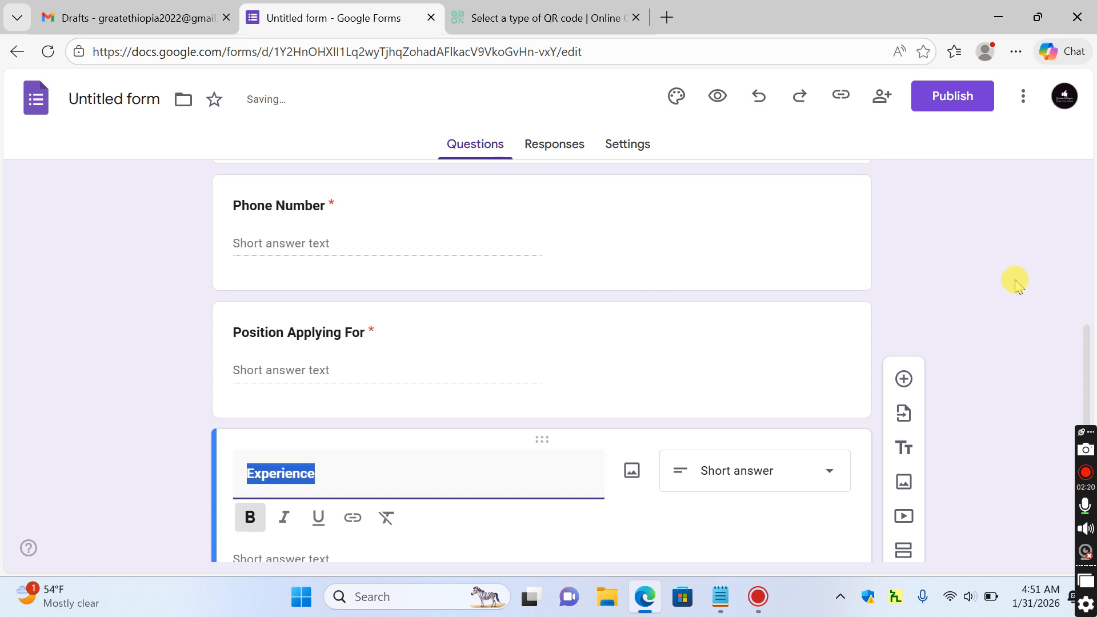
{"action": "left_click_drag", "start_coordinate": [1091, 333], "coordinate": [1085, 401]}
Duplicate Experience, retitle the copy 'Current Company', then duplicate that question too
{"action": "left_click", "coordinate": [636, 487]}
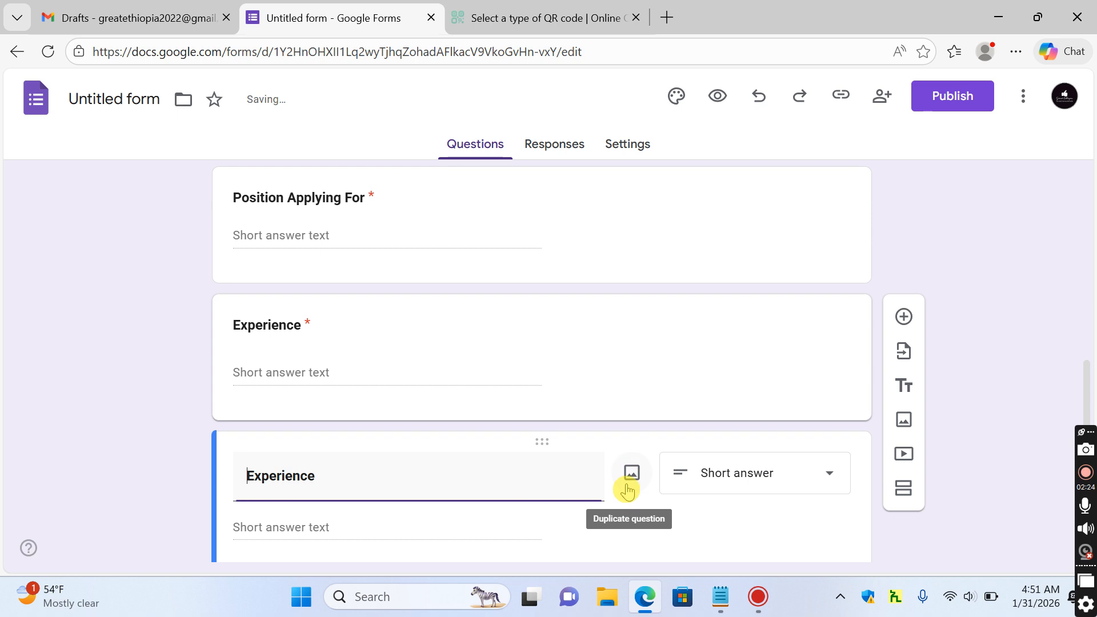
{"action": "left_click", "coordinate": [719, 599]}
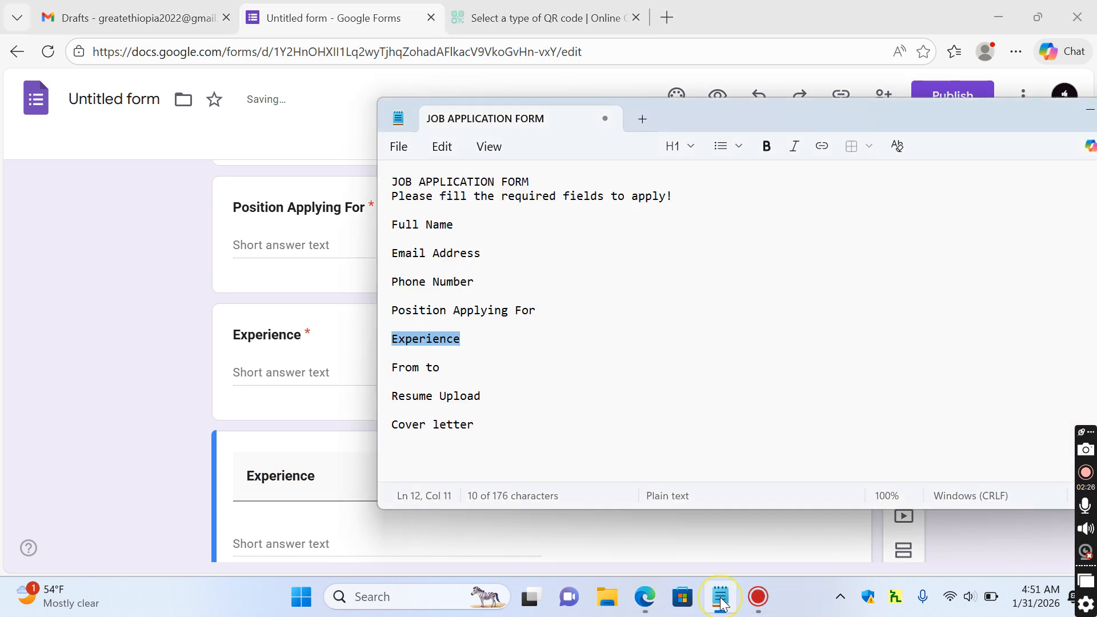
{"action": "left_click", "coordinate": [402, 367]}
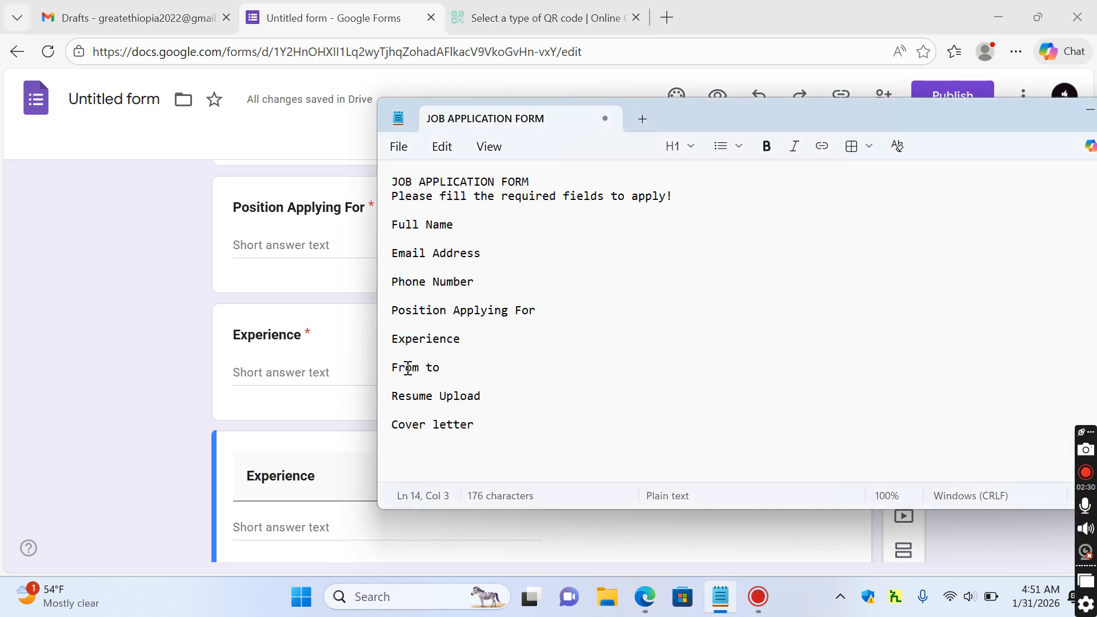
{"action": "double_click", "coordinate": [407, 368]}
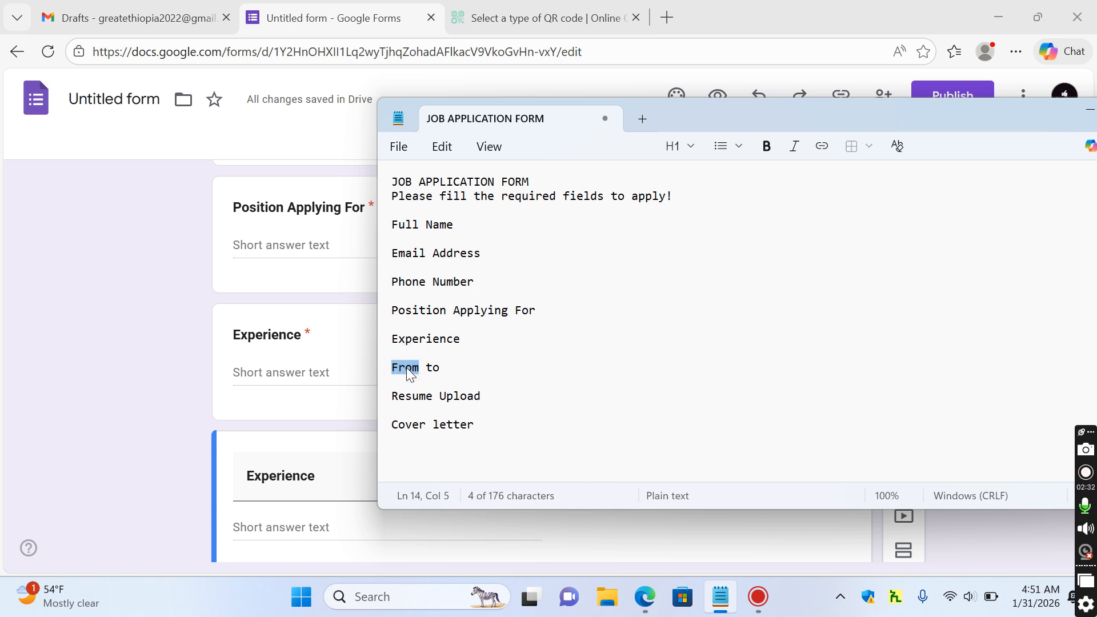
{"action": "left_click", "coordinate": [139, 444]}
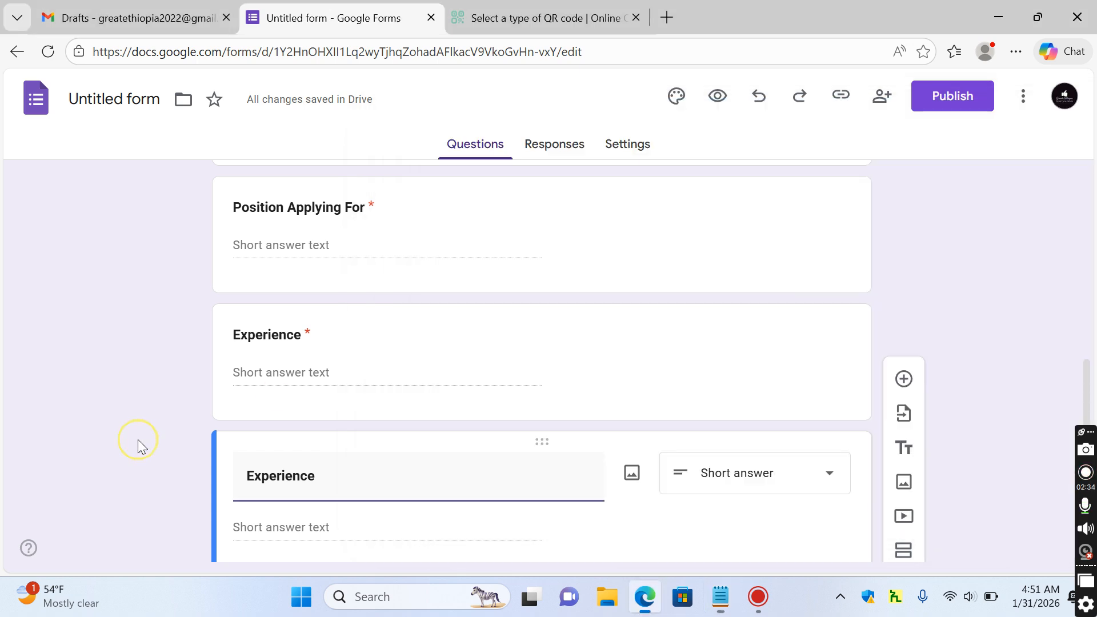
{"action": "left_click", "coordinate": [300, 478]}
{"action": "double_click", "coordinate": [297, 476]}
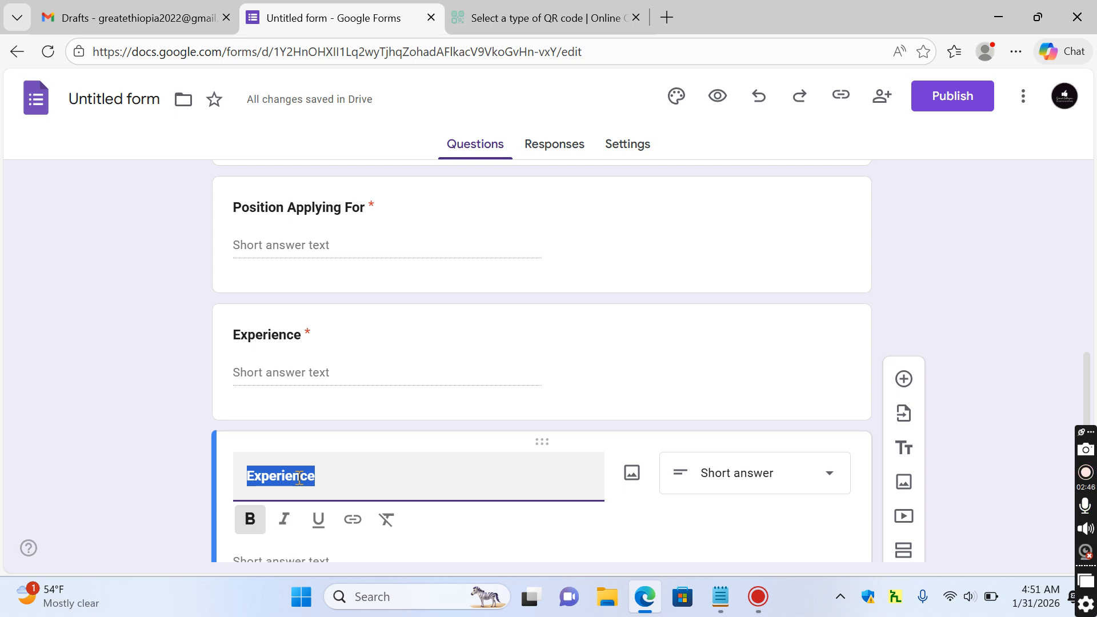
{"action": "type", "text": "Cur"}
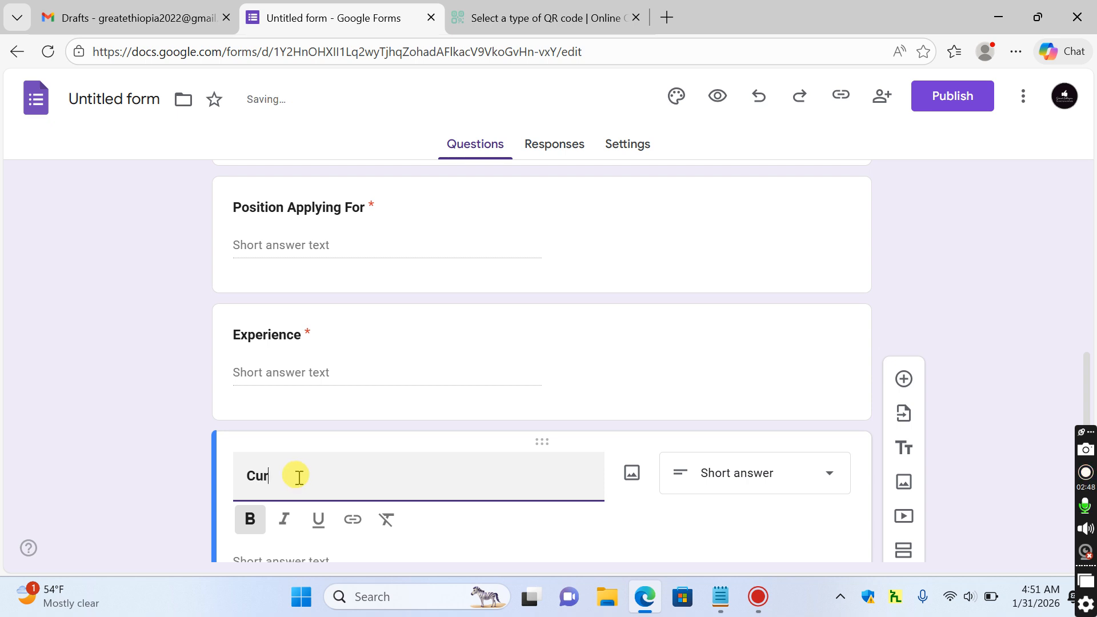
{"action": "type", "text": "rent Company"}
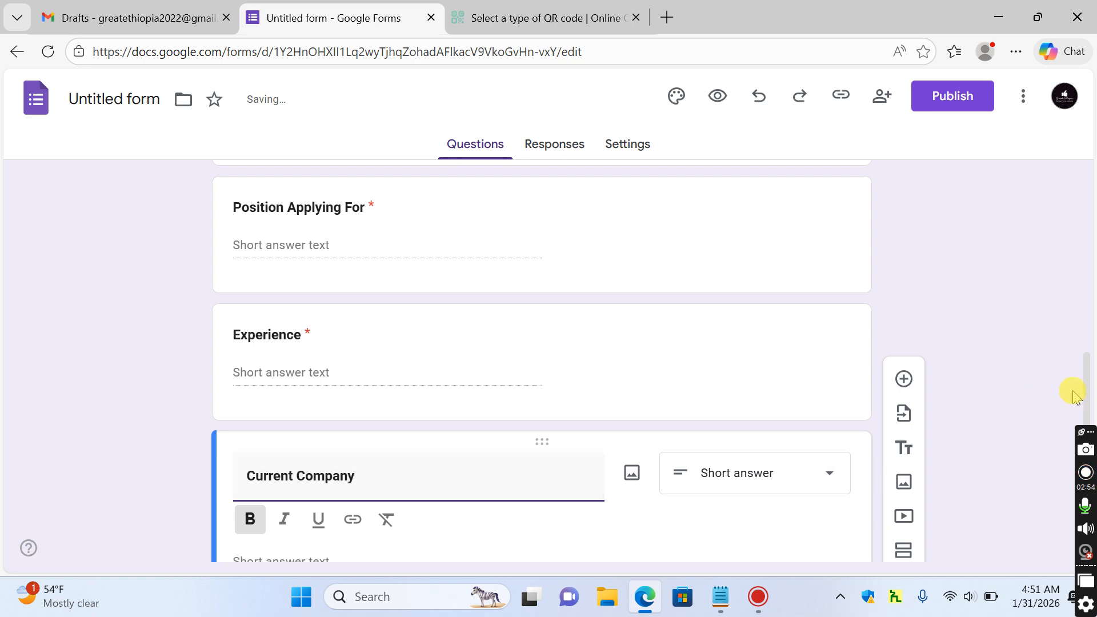
{"action": "scroll", "coordinate": [1086, 371], "scroll_direction": "down", "scroll_amount": 3}
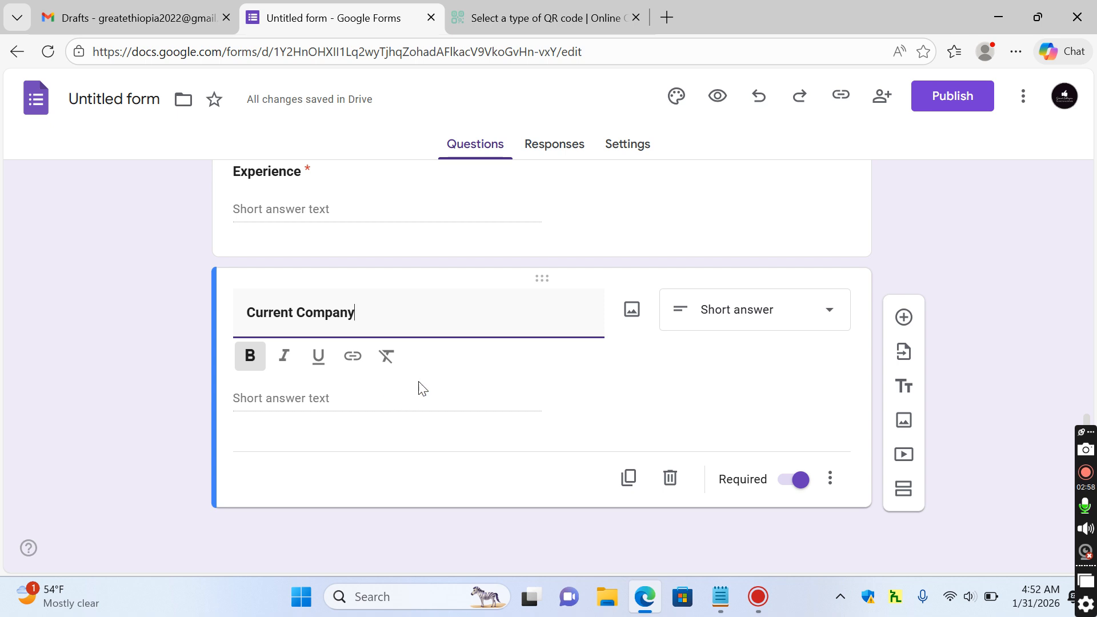
{"action": "left_click", "coordinate": [629, 478]}
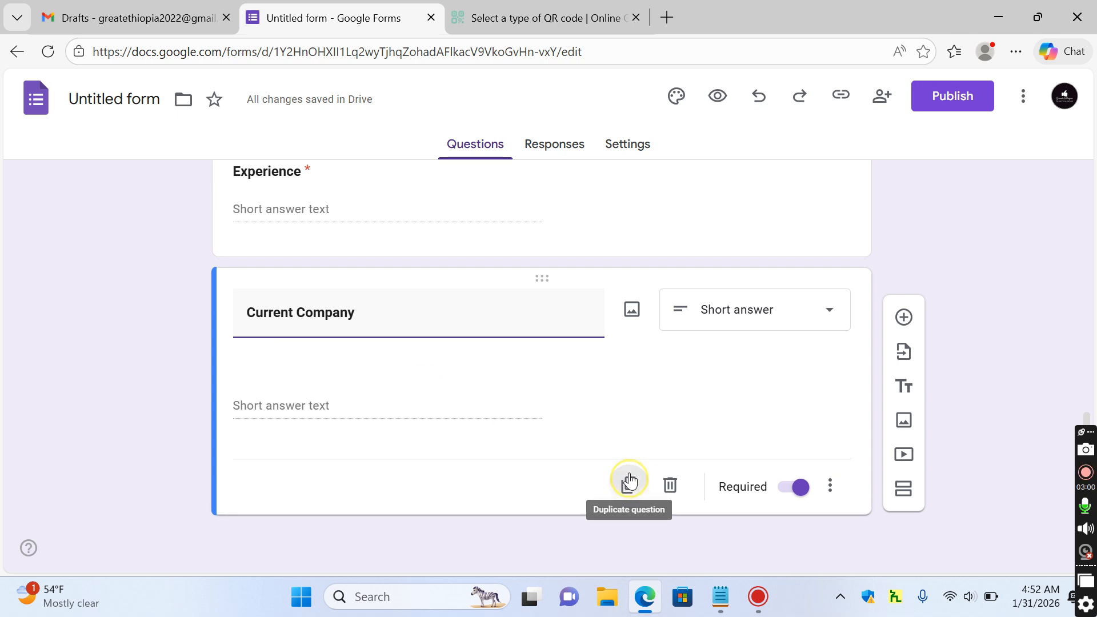
{"action": "key", "text": "ctrl+a"}
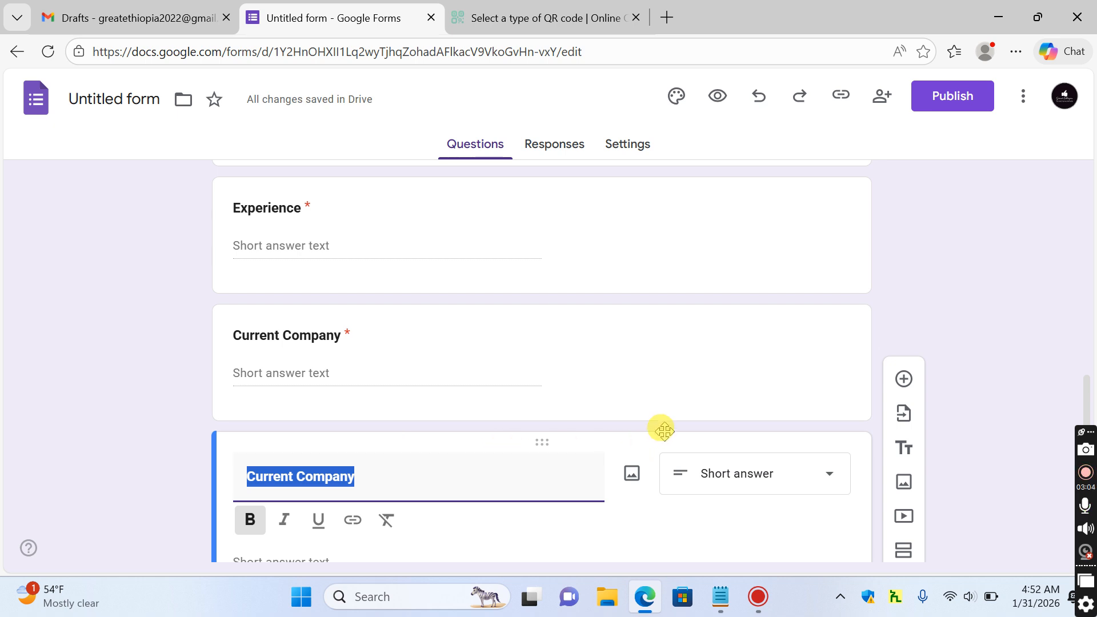
Turn the copy into a Date question titled 'From', cancelling the Drive upload notice
{"action": "left_click", "coordinate": [766, 474]}
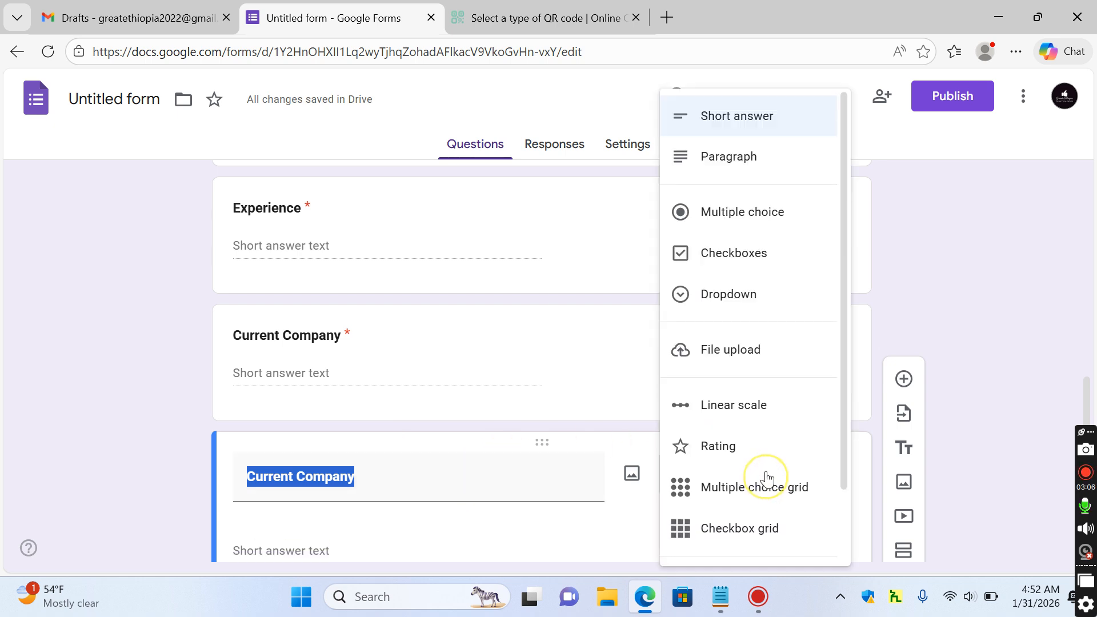
{"action": "scroll", "coordinate": [841, 457], "scroll_direction": "down", "scroll_amount": 1}
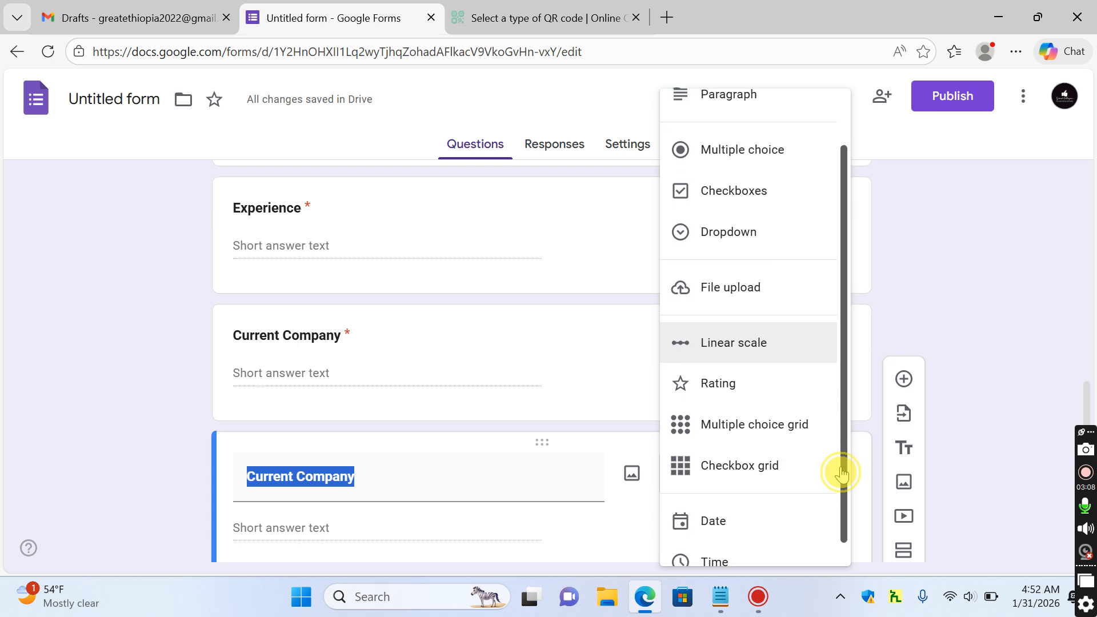
{"action": "left_click", "coordinate": [743, 519]}
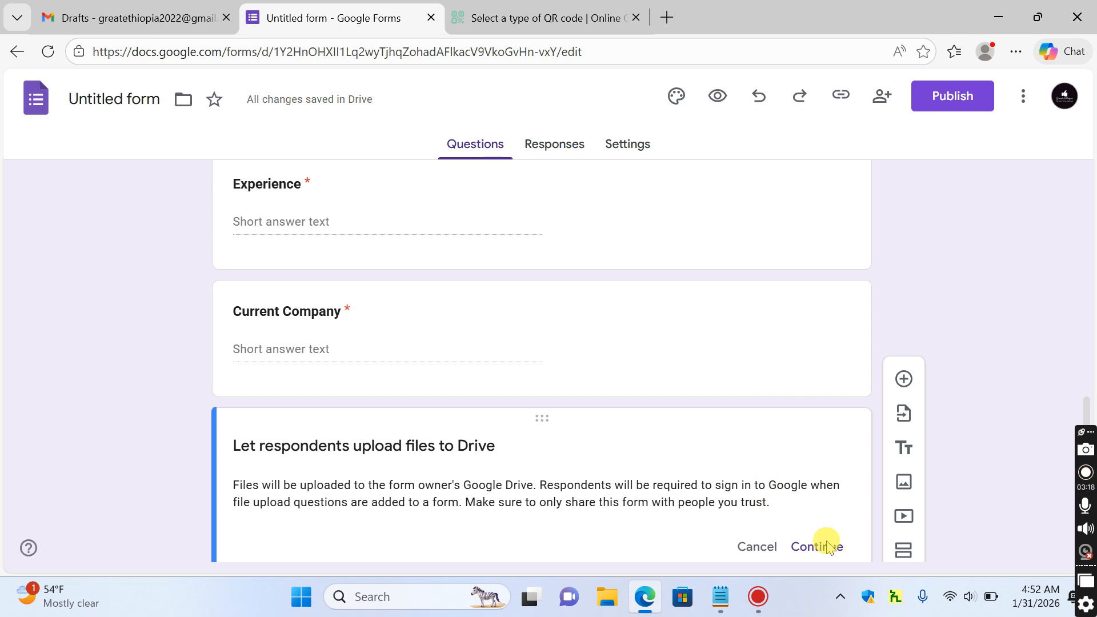
{"action": "scroll", "coordinate": [1087, 415], "scroll_direction": "down", "scroll_amount": 1}
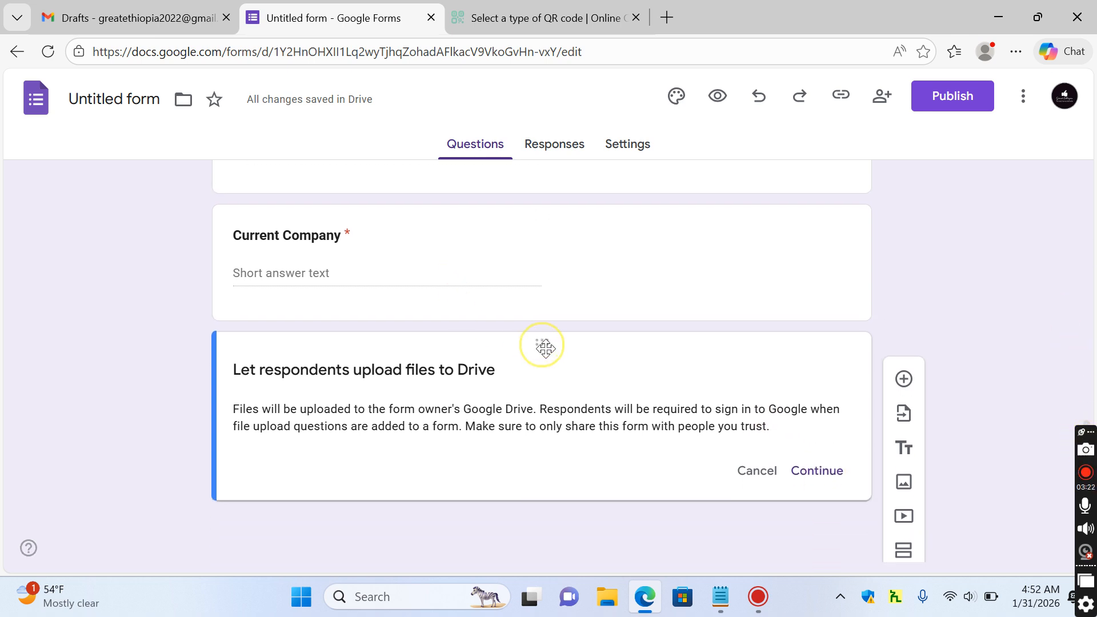
{"action": "left_click", "coordinate": [343, 237]}
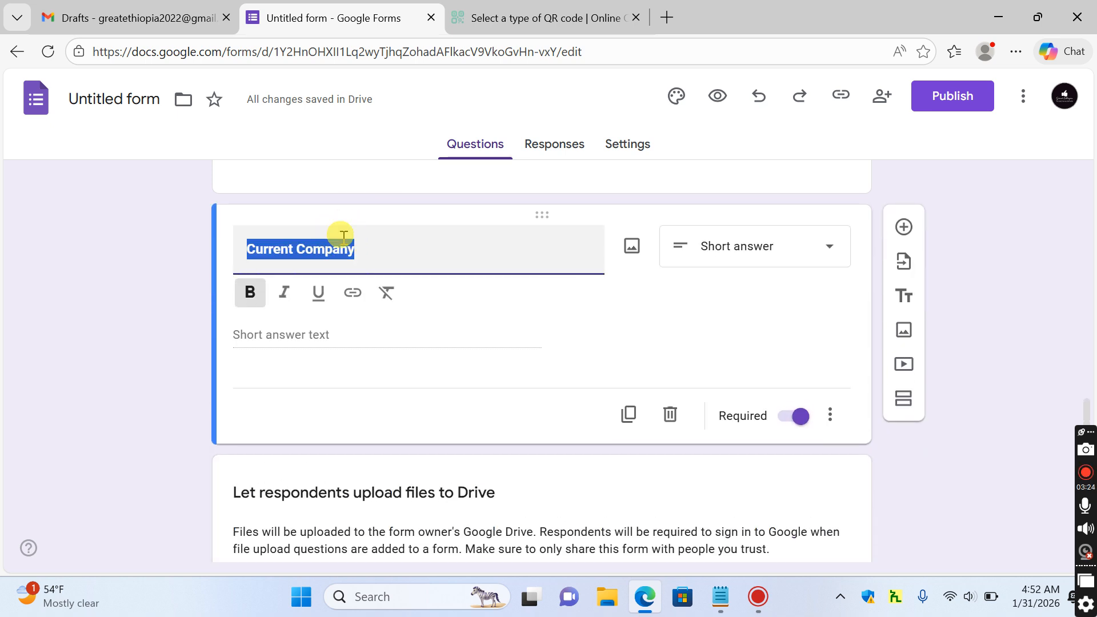
{"action": "left_click", "coordinate": [506, 521]}
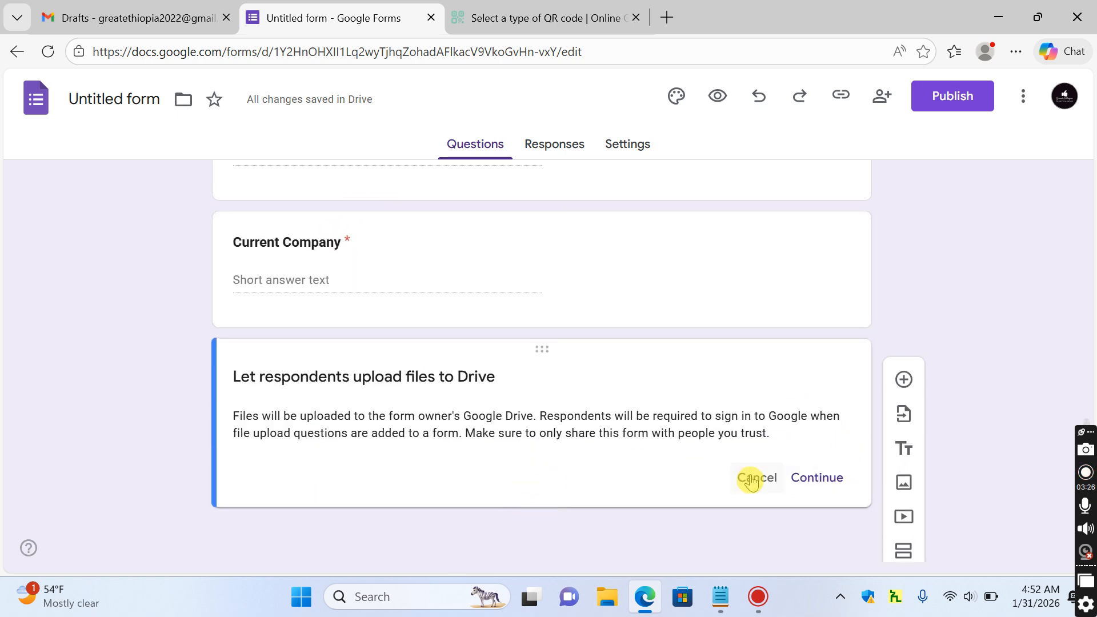
{"action": "left_click", "coordinate": [752, 479]}
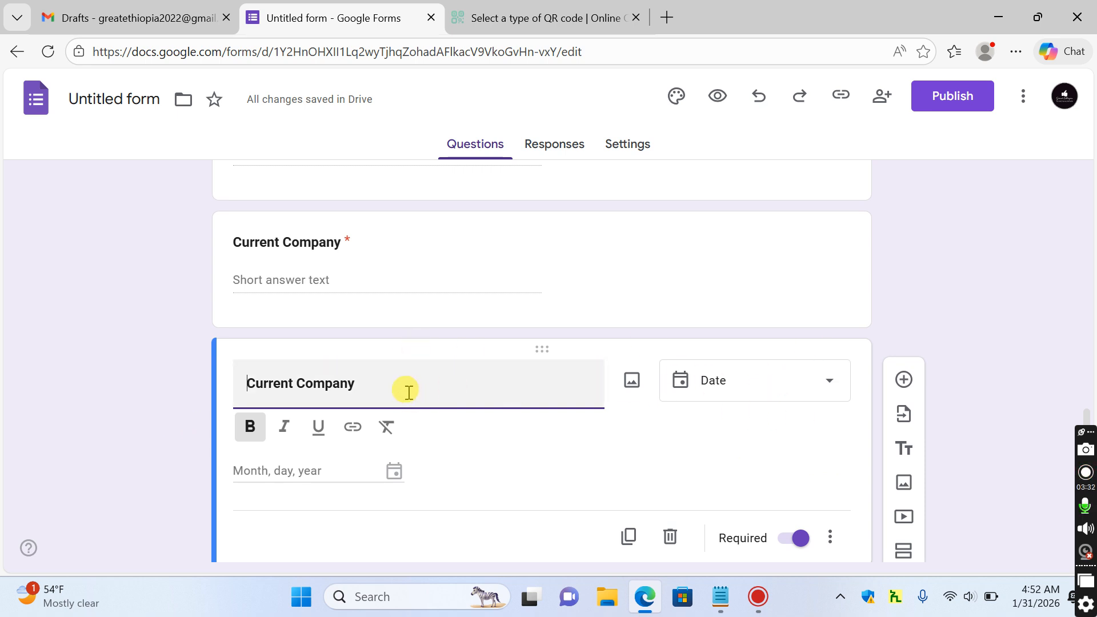
{"action": "key", "text": "ctrl+a"}
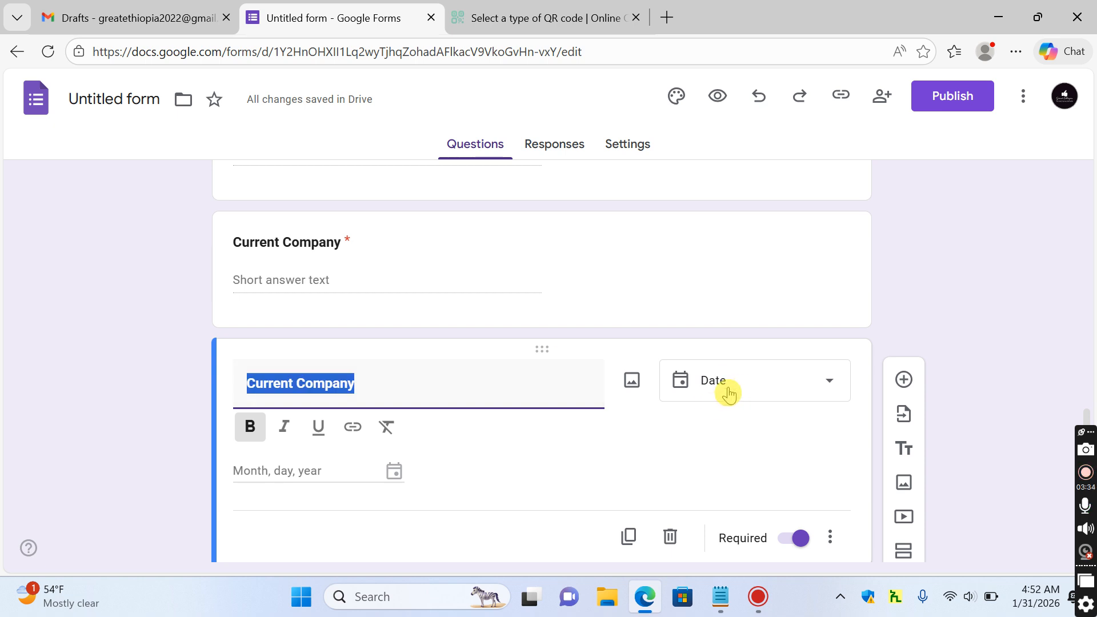
{"action": "type", "text": "From"}
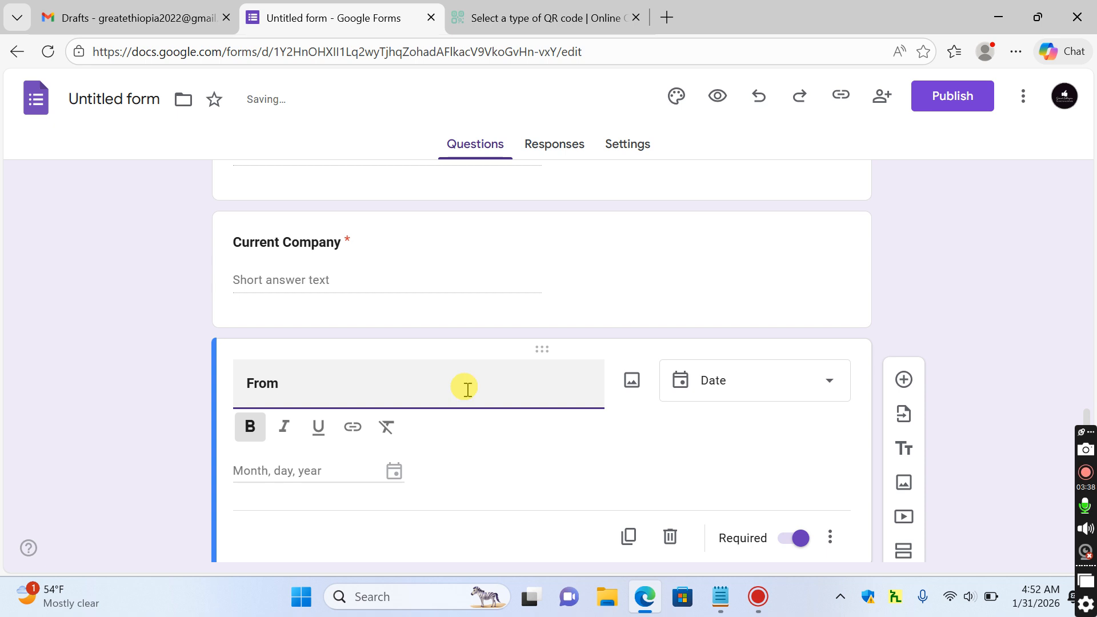
{"action": "left_click", "coordinate": [630, 537]}
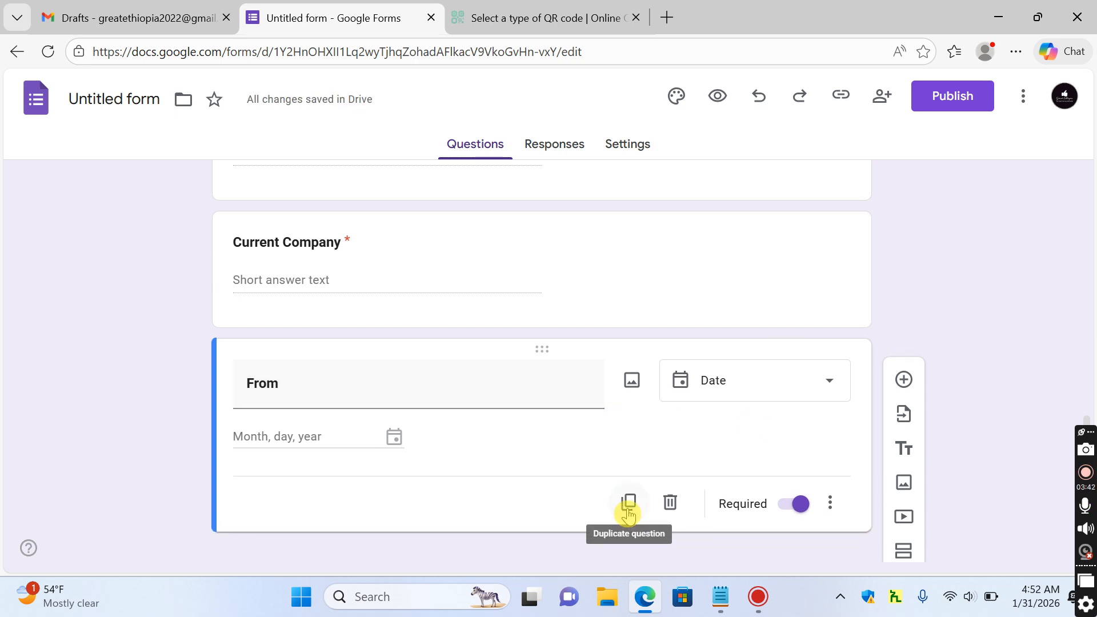
Duplicate the From date question and retitle the copy 'To'
{"action": "left_click", "coordinate": [629, 518]}
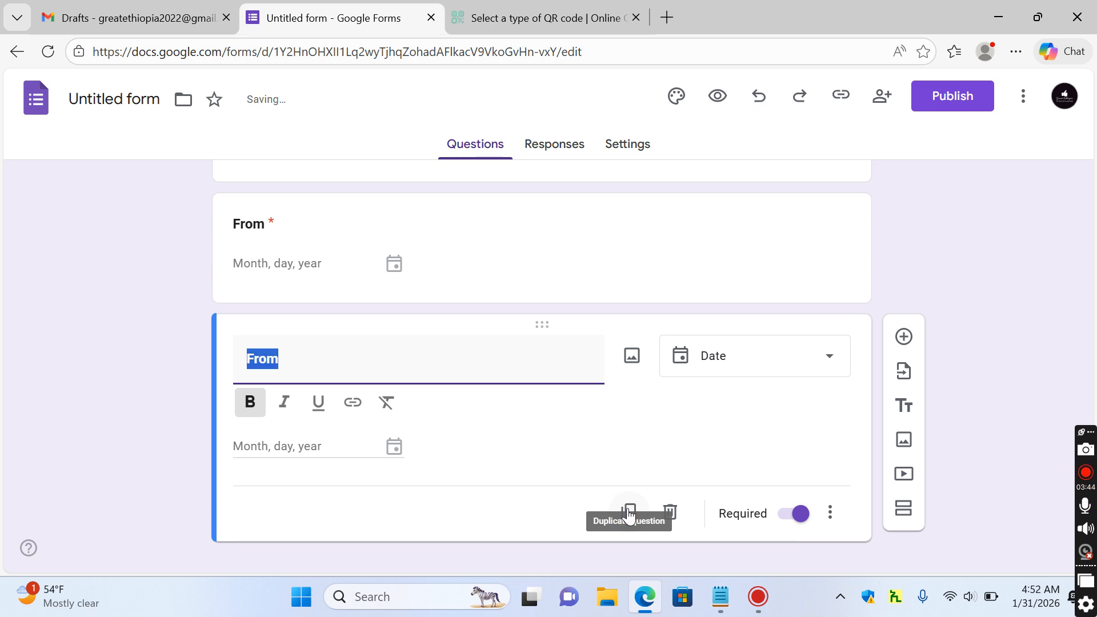
{"action": "type", "text": "To"}
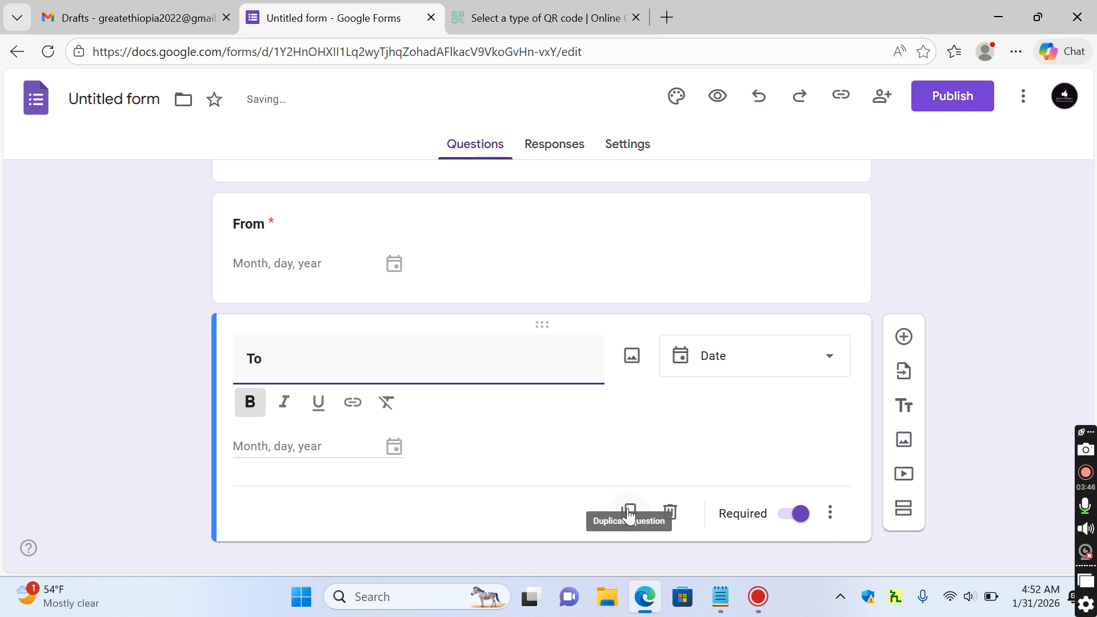
{"action": "left_click", "coordinate": [1001, 293]}
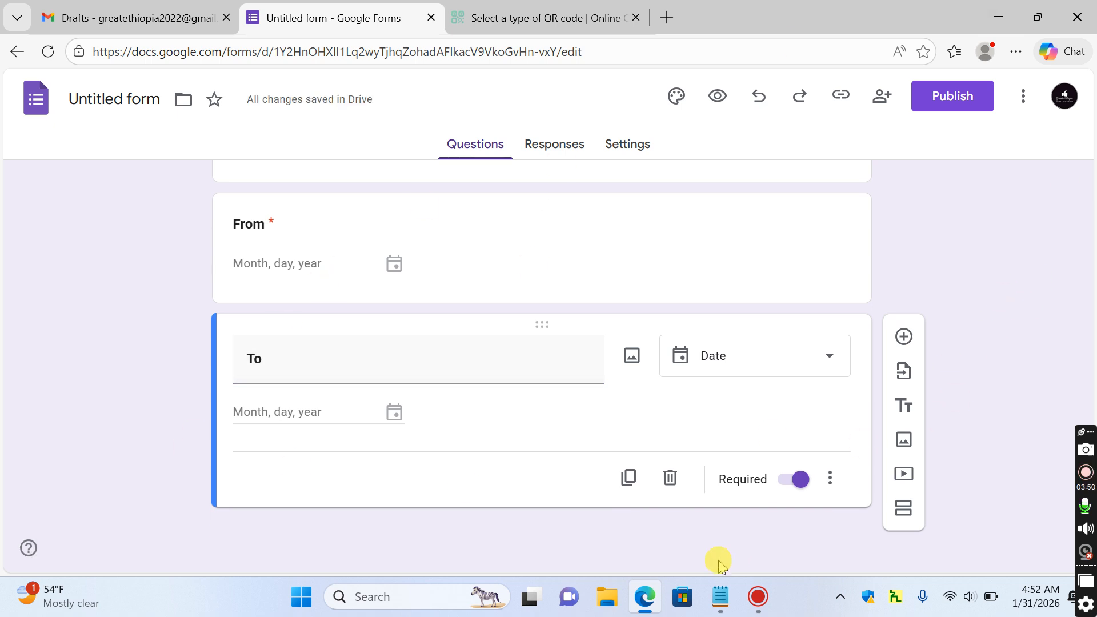
Duplicate To and title the copy 'Resume Upload' in bold, copied from Notepad
{"action": "left_click", "coordinate": [718, 599]}
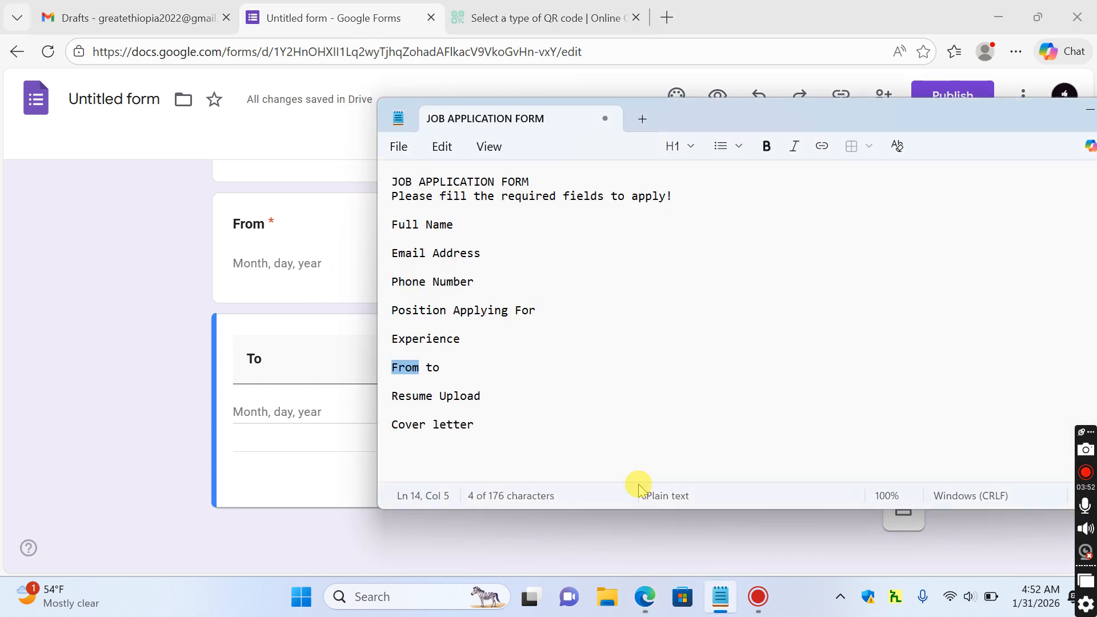
{"action": "triple_click", "coordinate": [461, 395]}
{"action": "key", "text": "ctrl+c"}
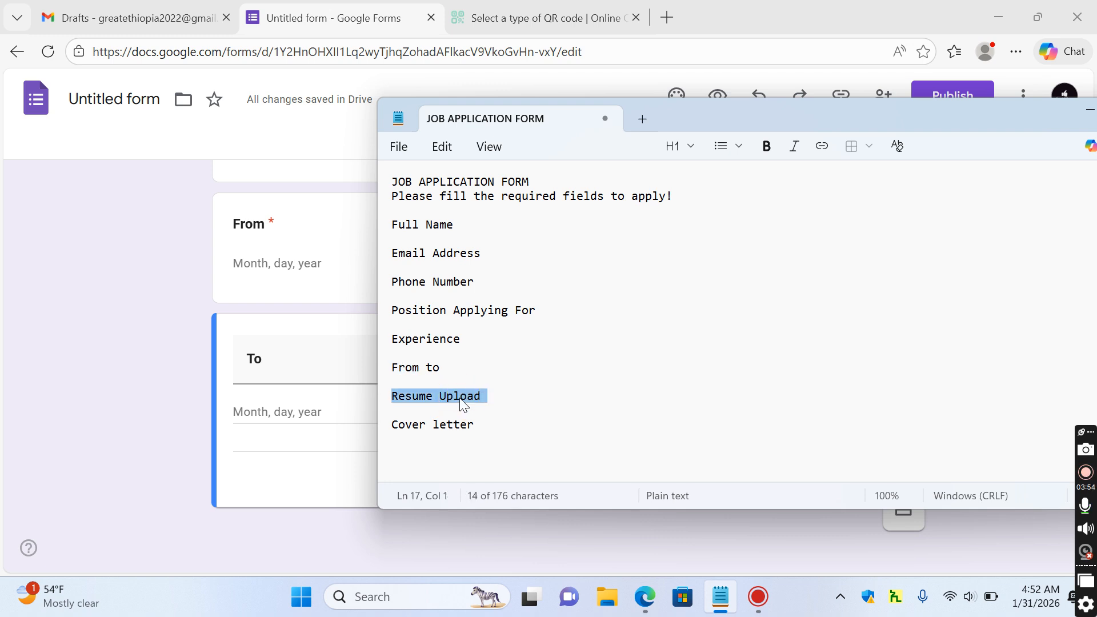
{"action": "left_click", "coordinate": [175, 517]}
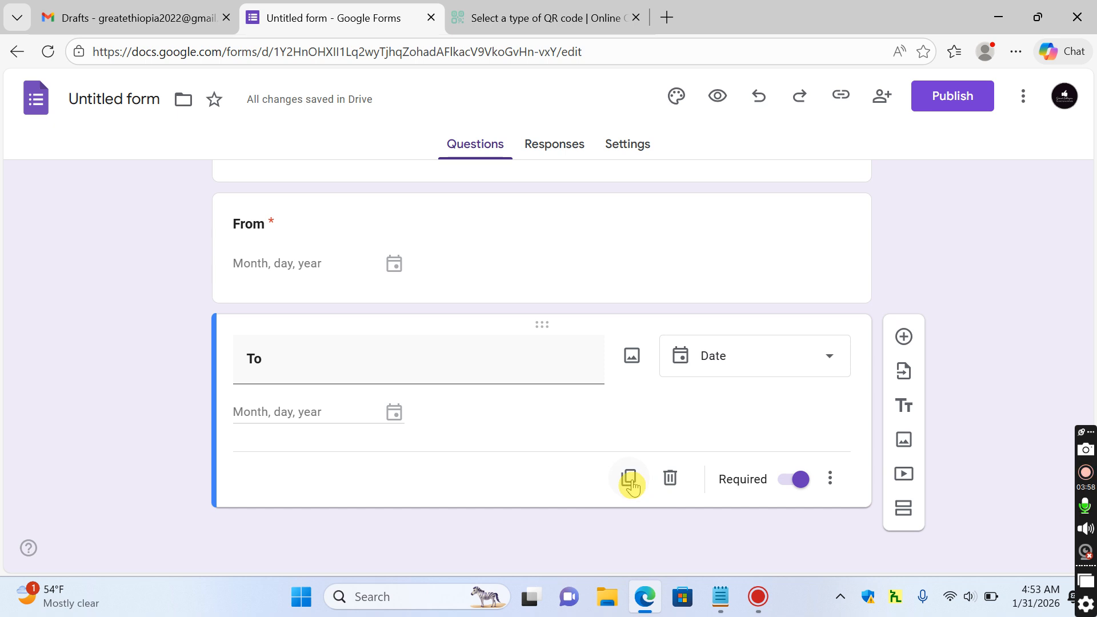
{"action": "left_click", "coordinate": [630, 478]}
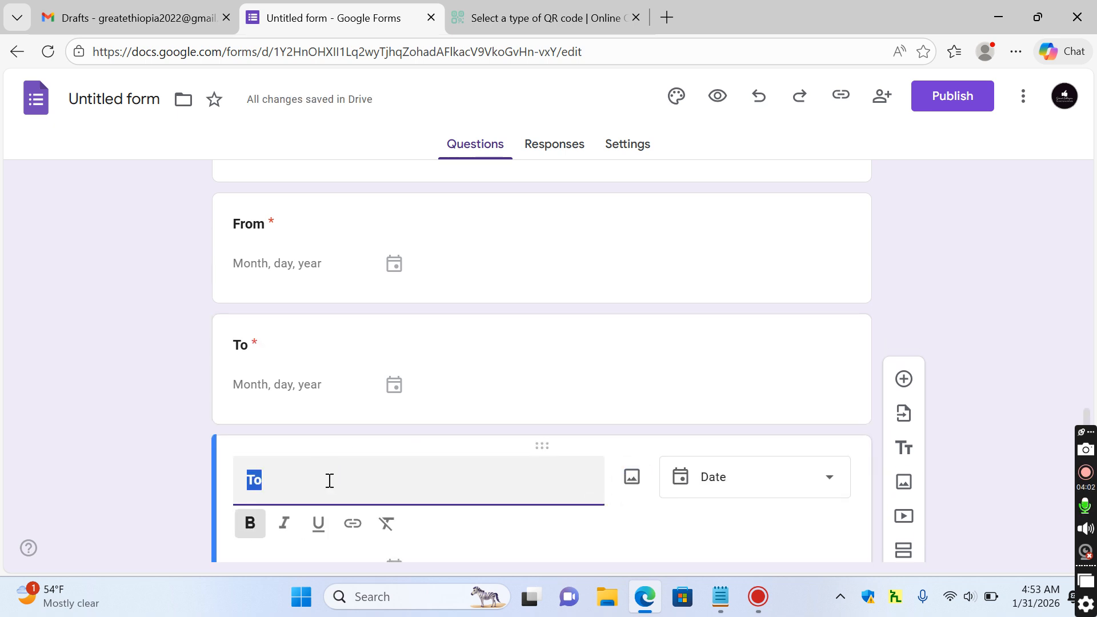
{"action": "key", "text": "ctrl+v"}
{"action": "key", "text": "ctrl+a"}
{"action": "key", "text": "ctrl+b"}
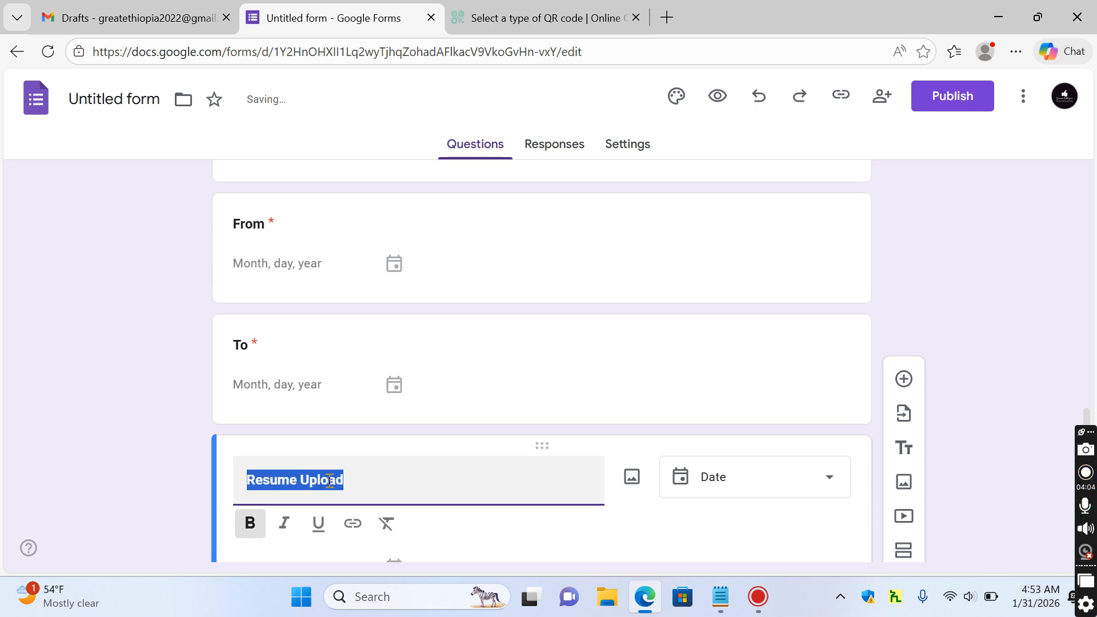
Make Resume Upload a File upload question, accepting Drive uploads with a 1-file maximum
{"action": "left_click", "coordinate": [817, 483]}
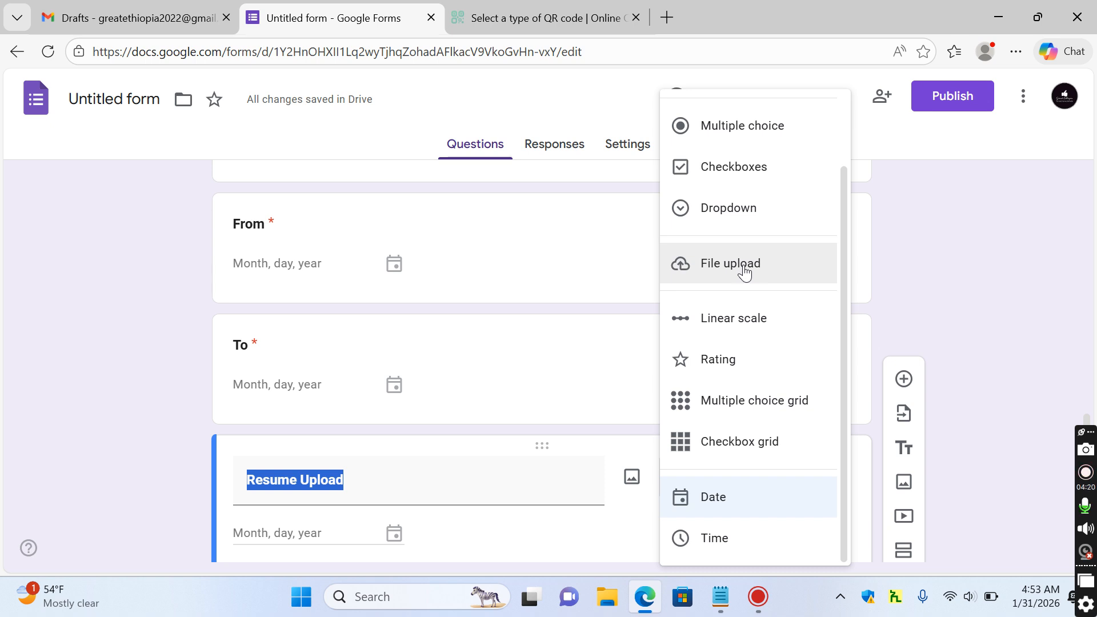
{"action": "left_click", "coordinate": [762, 267]}
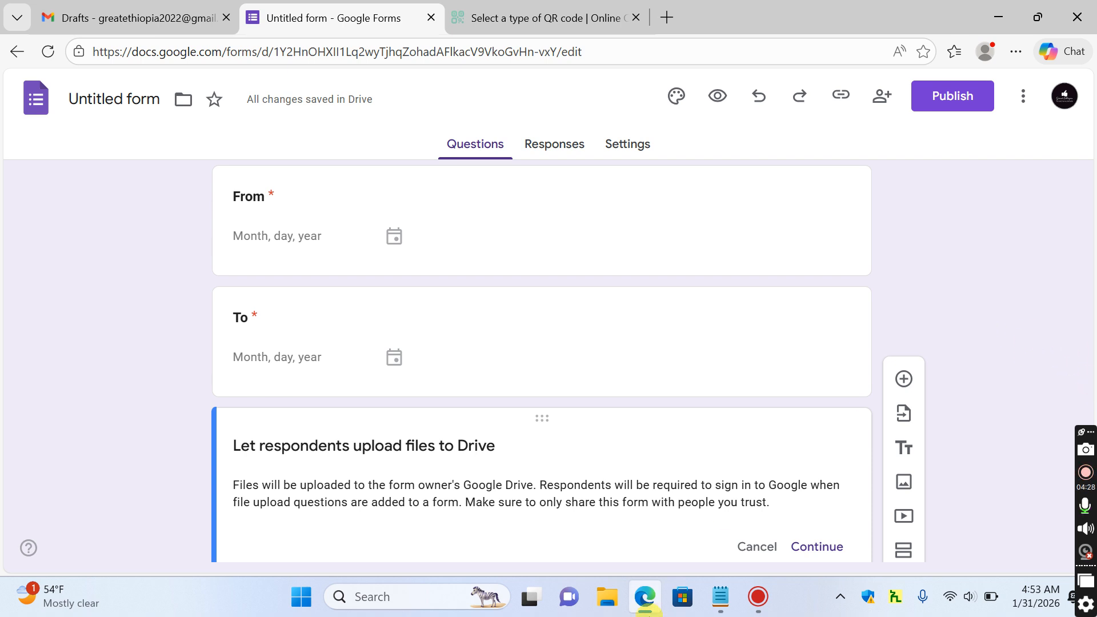
{"action": "left_click", "coordinate": [719, 596]}
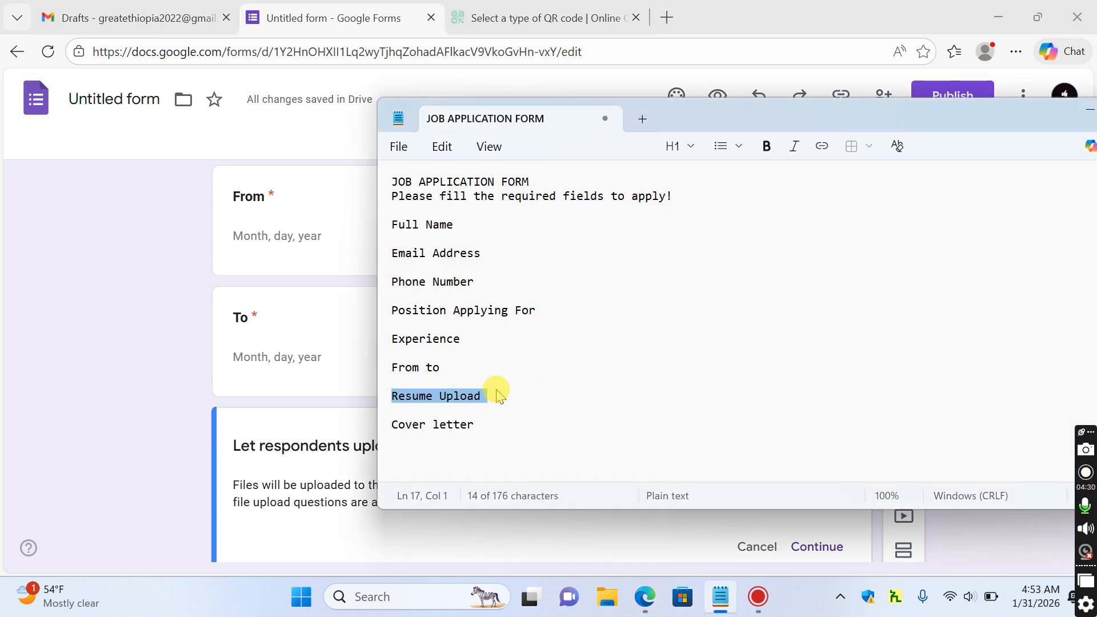
{"action": "left_click", "coordinate": [451, 427]}
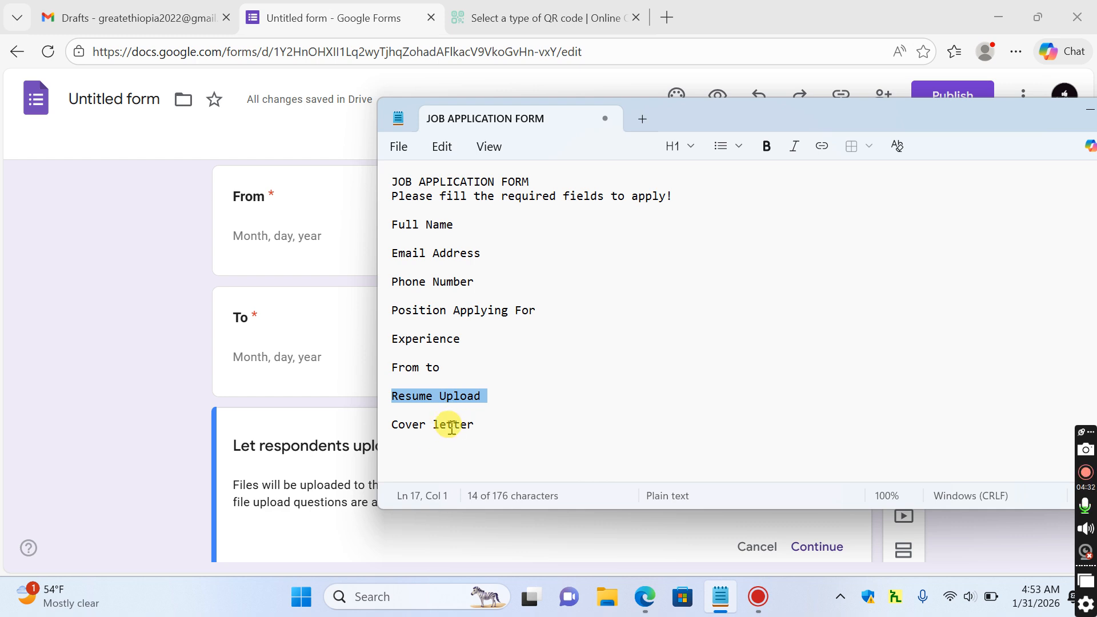
{"action": "triple_click", "coordinate": [452, 427]}
{"action": "key", "text": "ctrl+c"}
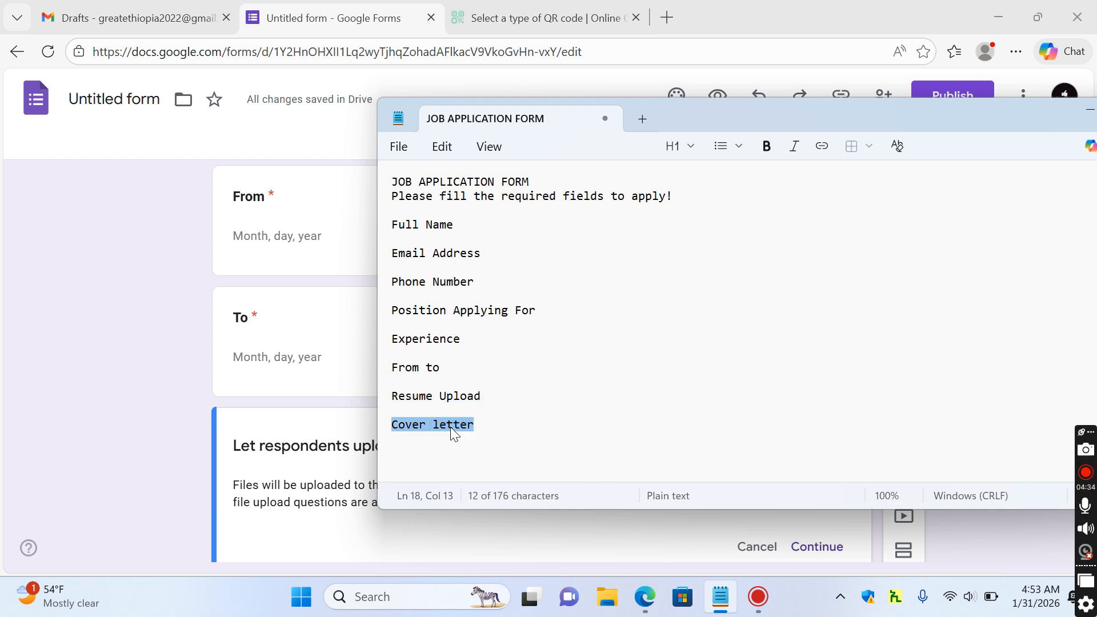
{"action": "left_click", "coordinate": [84, 449]}
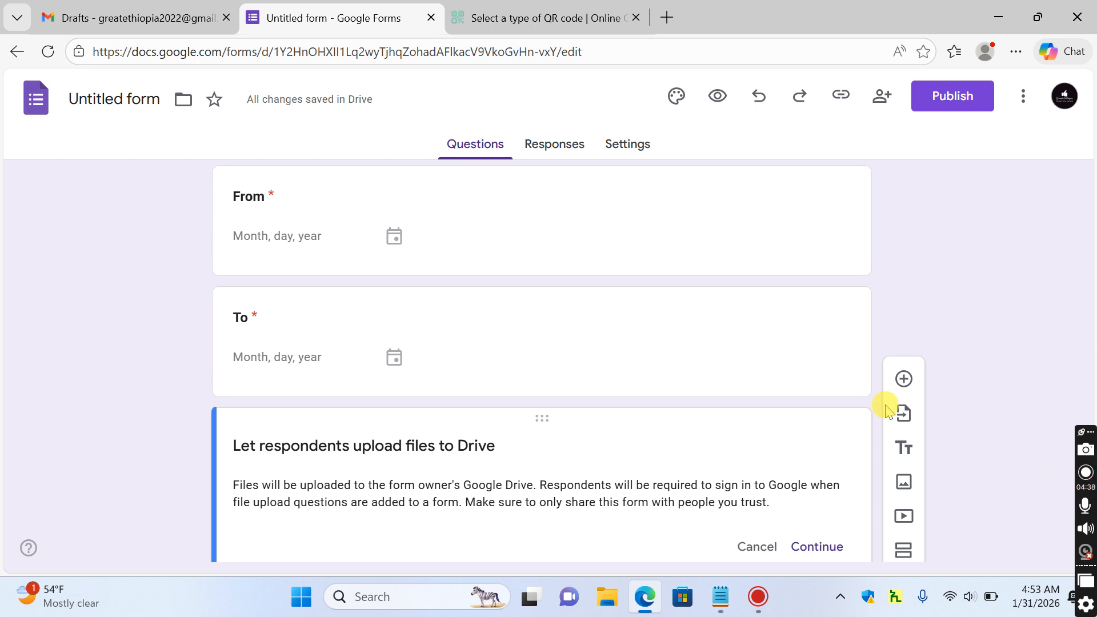
{"action": "left_click", "coordinate": [1090, 235]}
{"action": "left_click_drag", "start_coordinate": [1090, 237], "coordinate": [1092, 537]}
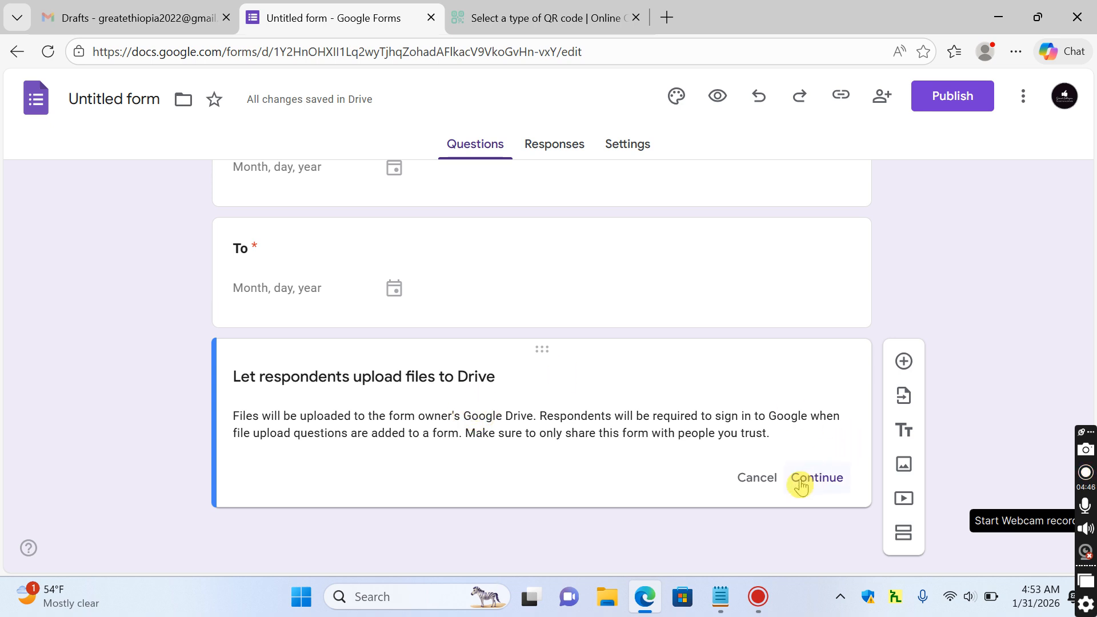
{"action": "left_click", "coordinate": [818, 479]}
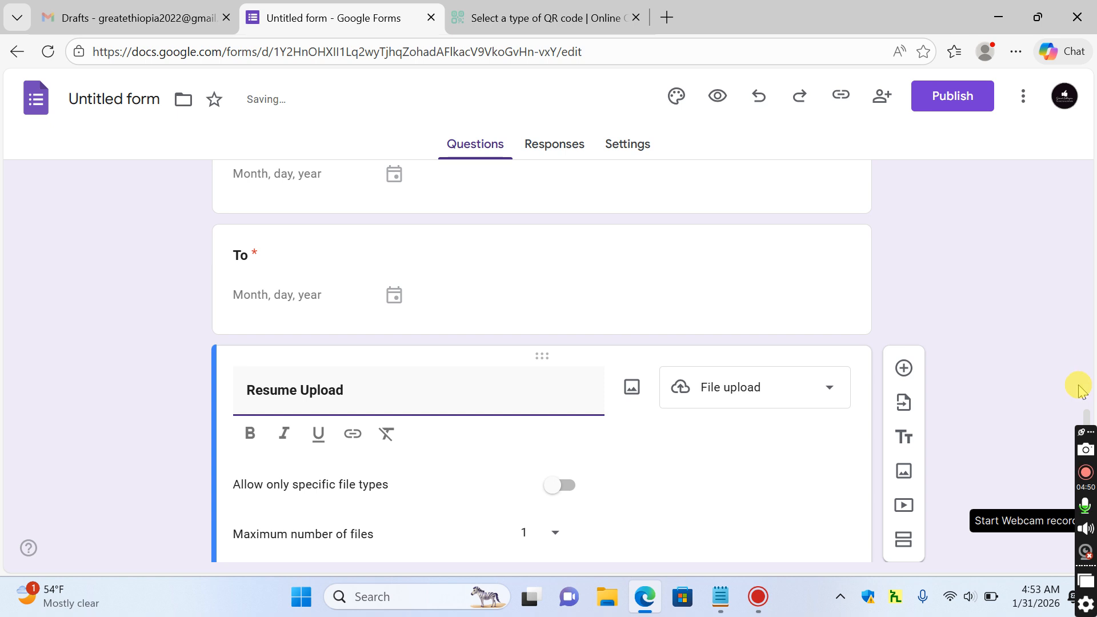
Keep Resume Upload's maximum file size at 10 MB and duplicate the question
{"action": "left_click_drag", "start_coordinate": [1089, 420], "coordinate": [1088, 475]}
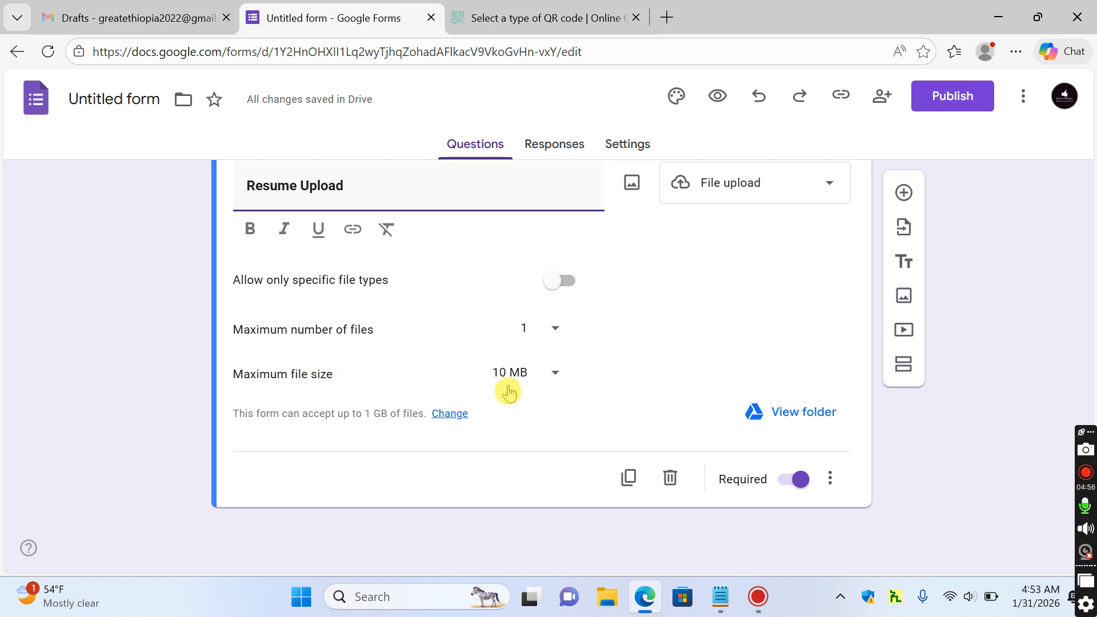
{"action": "left_click", "coordinate": [542, 377]}
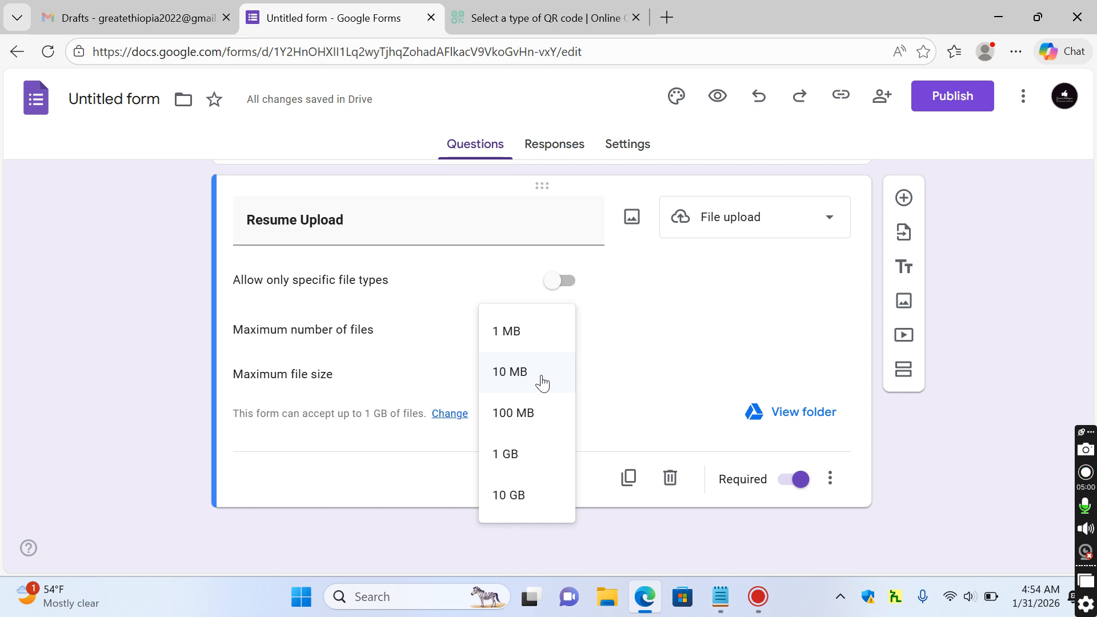
{"action": "left_click", "coordinate": [535, 331]}
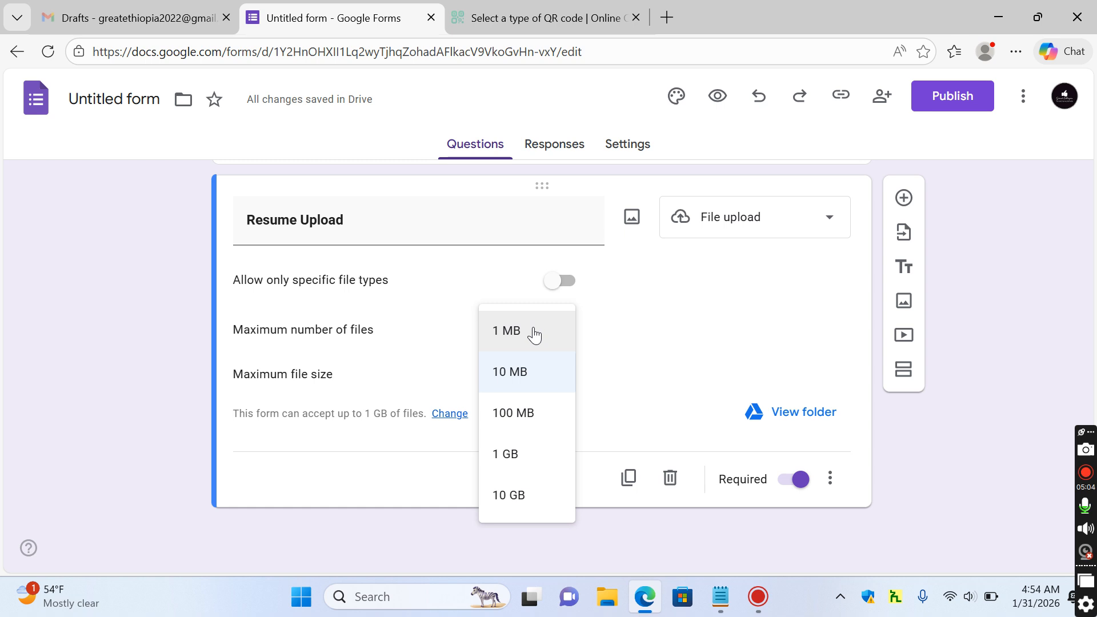
{"action": "left_click", "coordinate": [522, 374]}
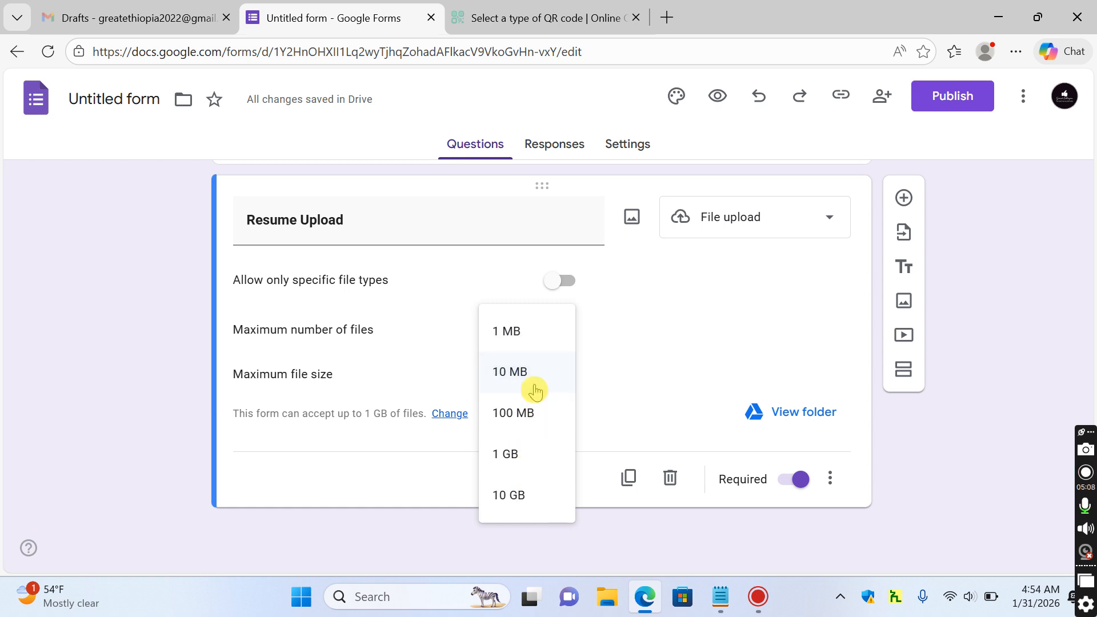
{"action": "left_click", "coordinate": [536, 382]}
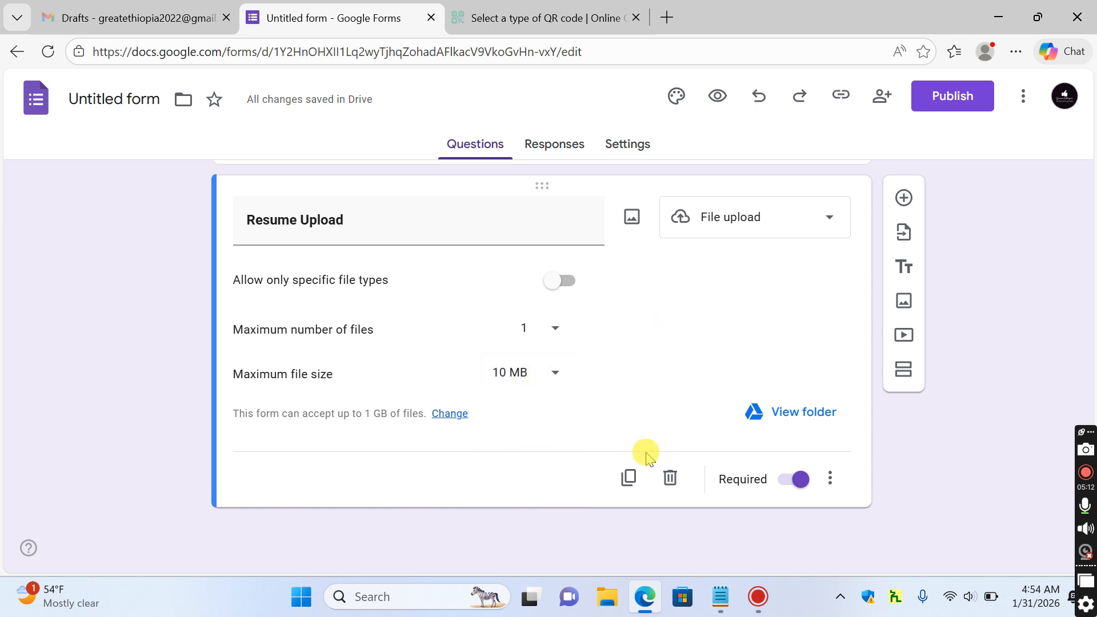
{"action": "left_click", "coordinate": [629, 480]}
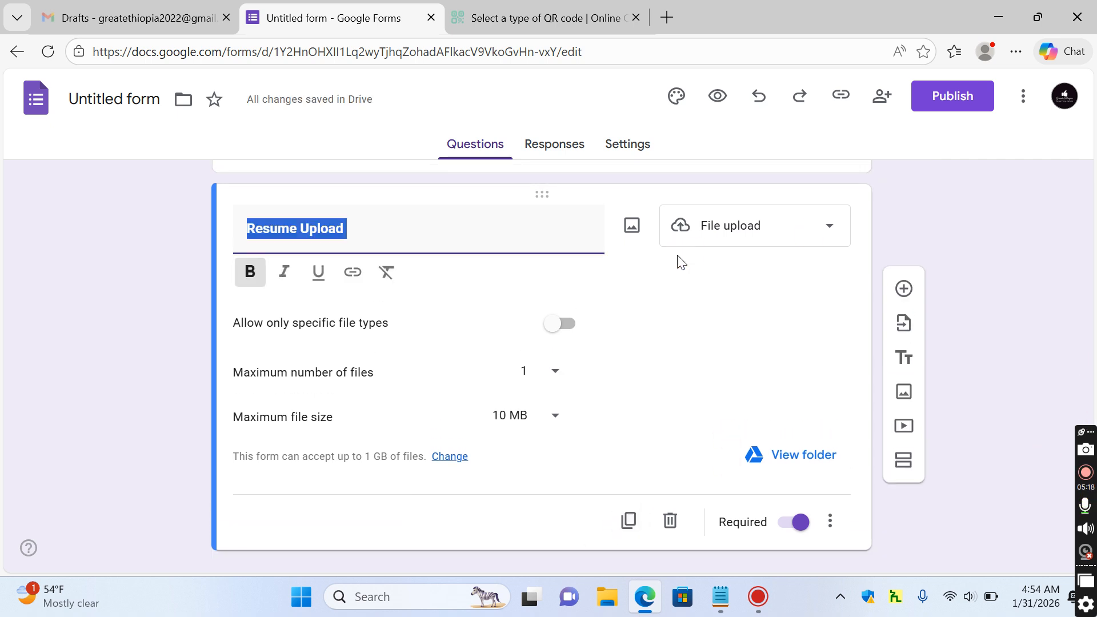
Title the upload question 'Cover letter' in bold and cap its file size at 1 MB
{"action": "key", "text": "ctrl+v"}
{"action": "key", "text": "ctrl+a"}
{"action": "key", "text": "ctrl+b"}
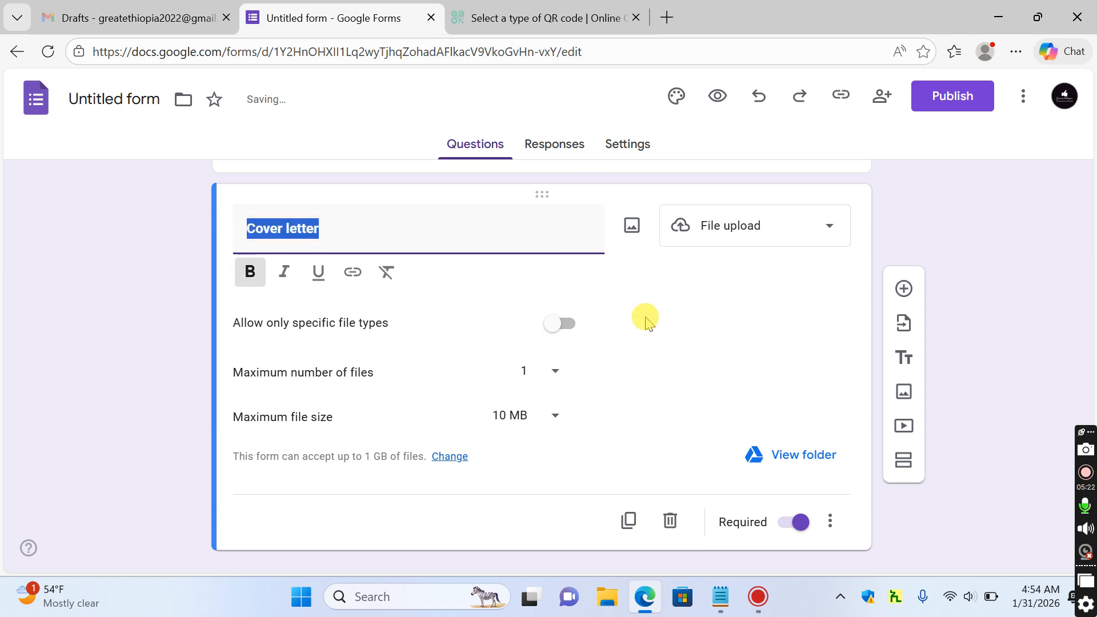
{"action": "left_click", "coordinate": [546, 414]}
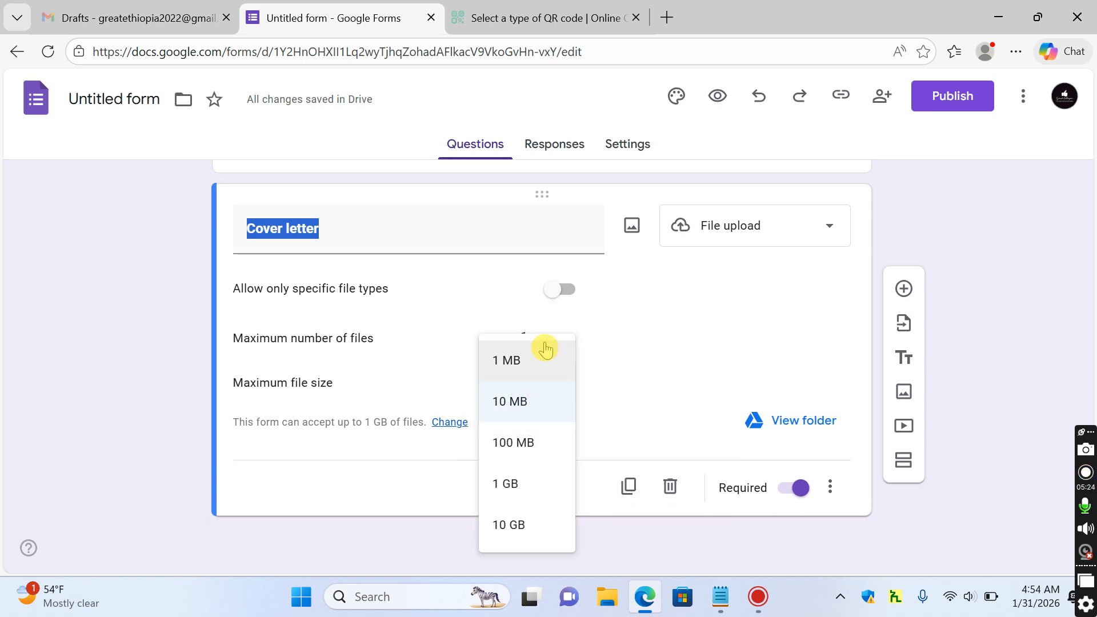
{"action": "left_click", "coordinate": [529, 360]}
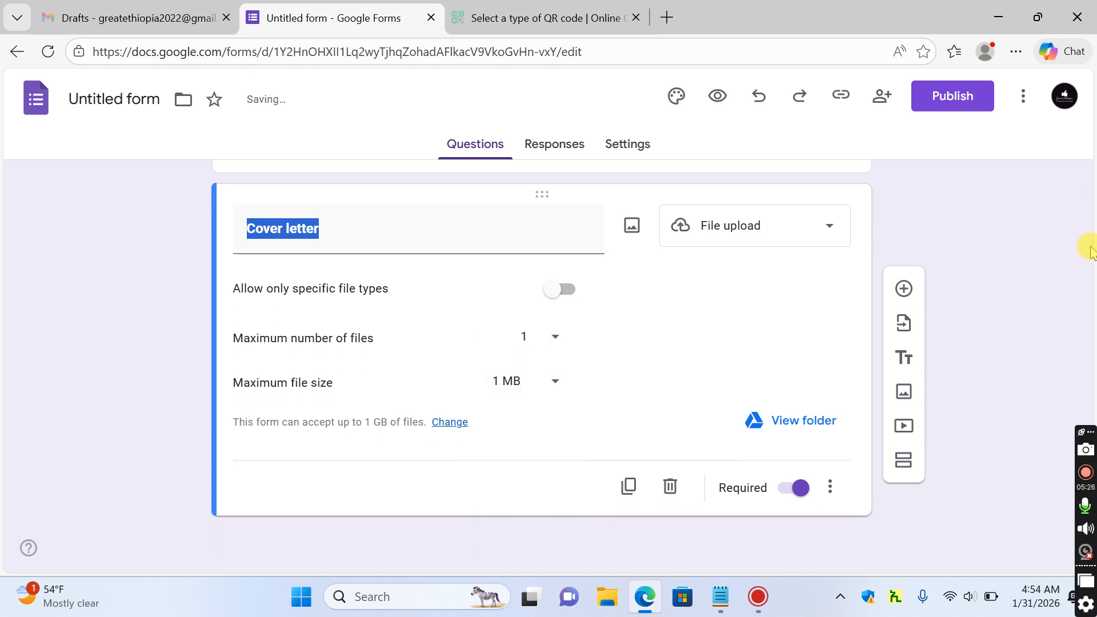
Make the form description bold and bring up the Publish form dialog
{"action": "scroll", "coordinate": [1090, 252], "scroll_direction": "up", "scroll_amount": 15}
{"action": "left_click_drag", "start_coordinate": [1086, 252], "coordinate": [1085, 154]}
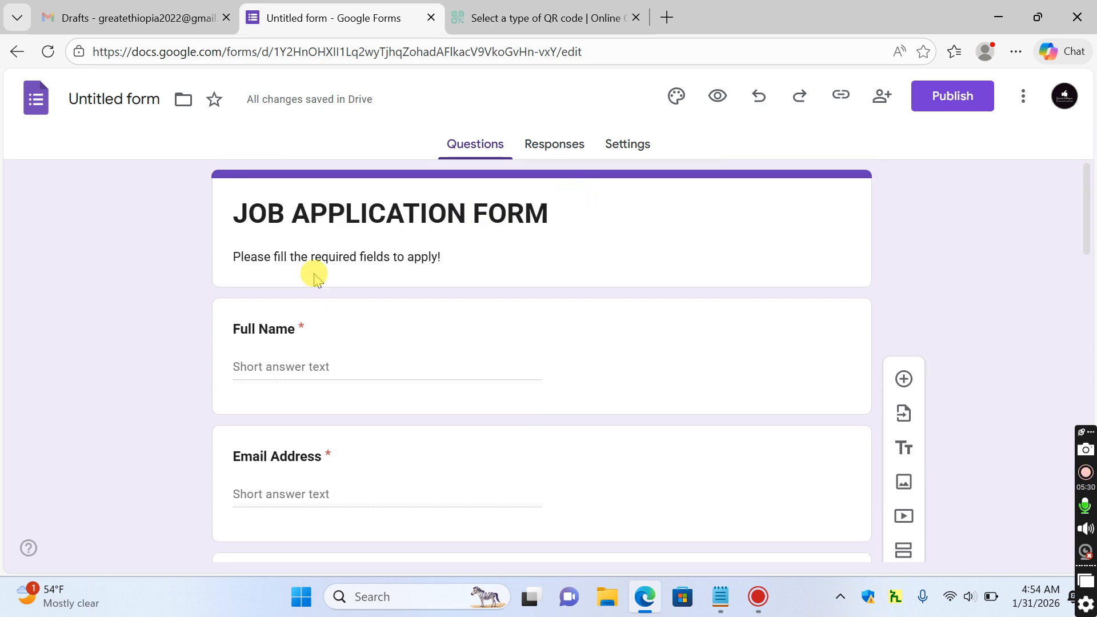
{"action": "triple_click", "coordinate": [343, 258]}
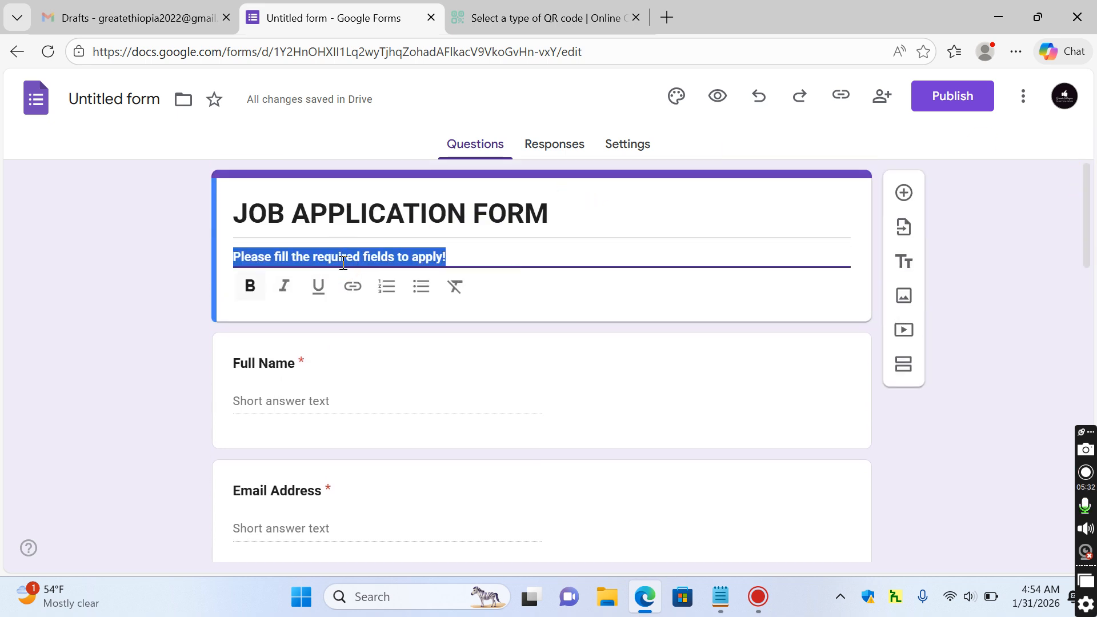
{"action": "left_click", "coordinate": [1021, 195]}
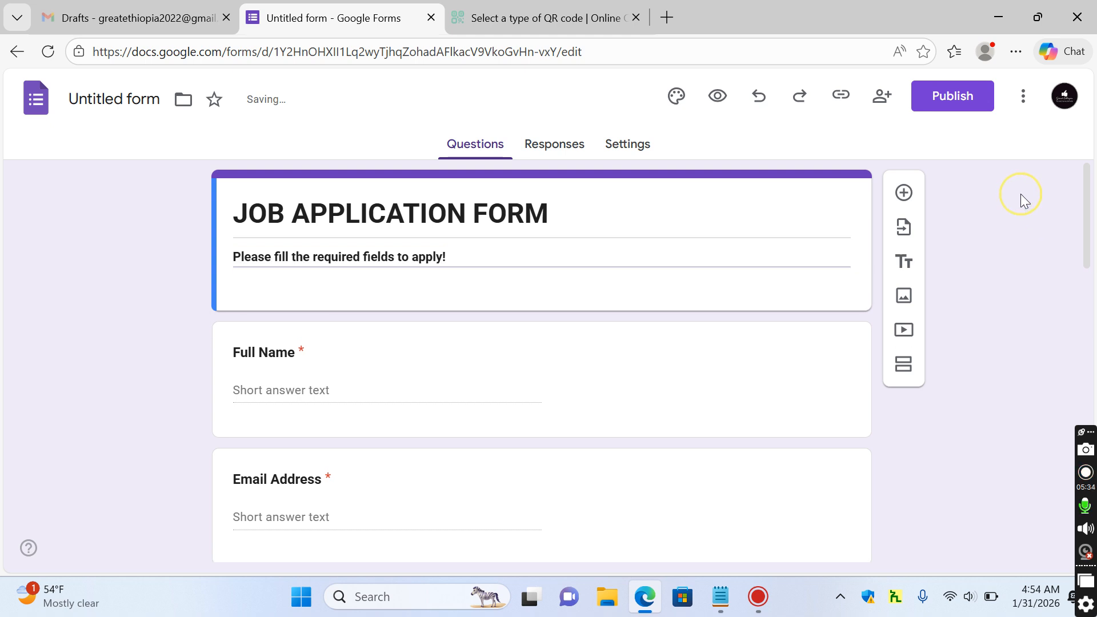
{"action": "left_click", "coordinate": [966, 97]}
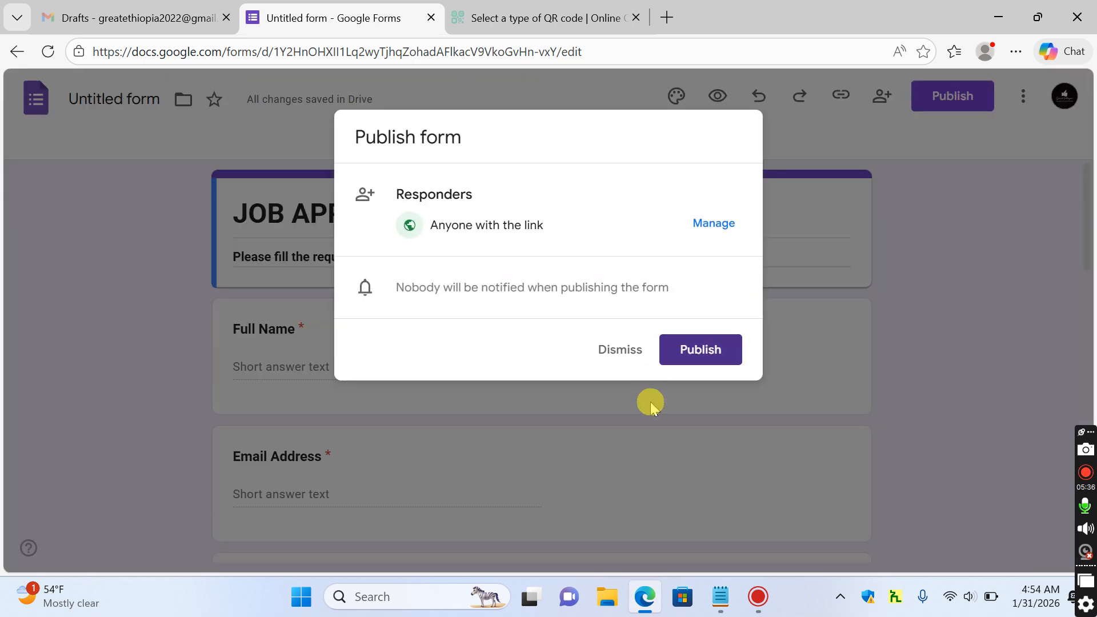
Publish the form and copy its shortened forms.gle responder link
{"action": "left_click", "coordinate": [701, 359]}
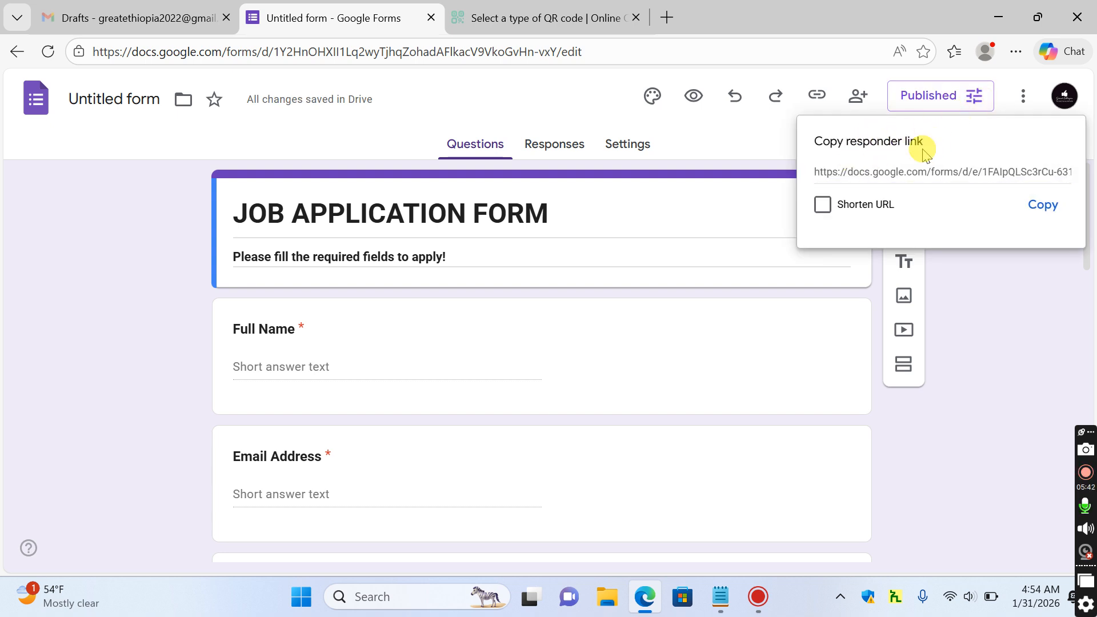
{"action": "left_click", "coordinate": [822, 206]}
{"action": "left_click", "coordinate": [1053, 219]}
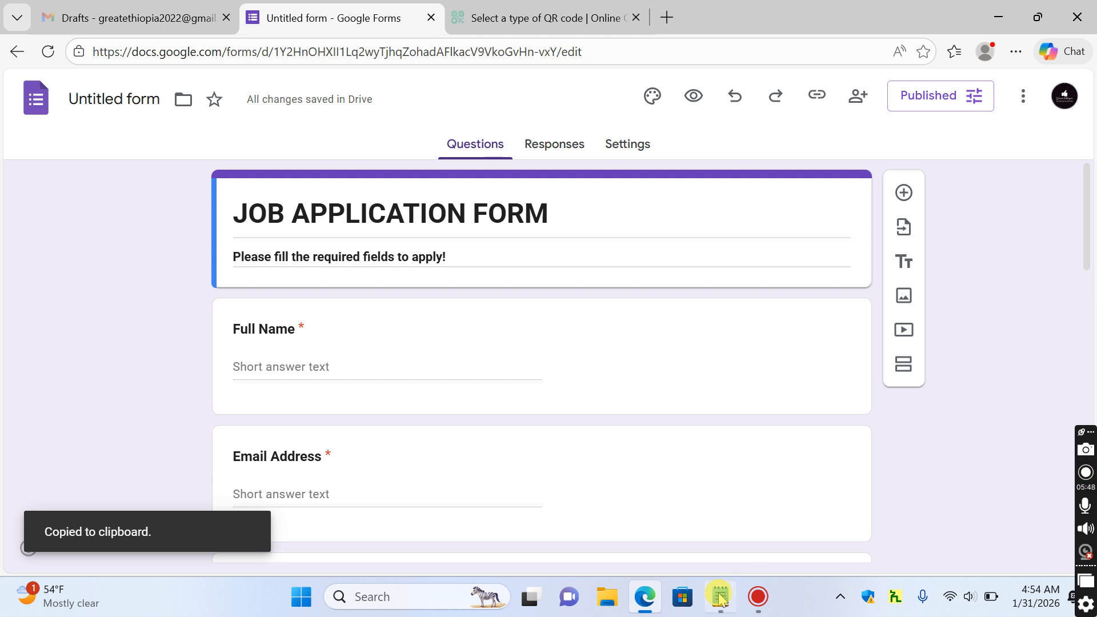
Paste the forms.gle link into the Notepad notes a few lines below Cover letter
{"action": "left_click", "coordinate": [721, 598]}
{"action": "left_click", "coordinate": [534, 416]}
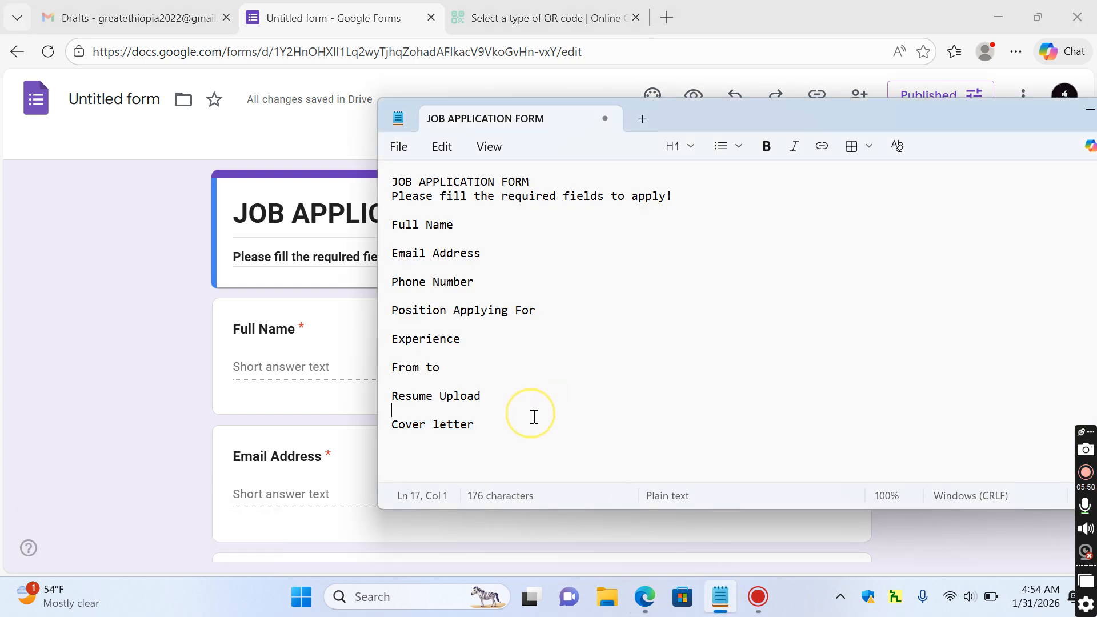
{"action": "left_click", "coordinate": [567, 421]}
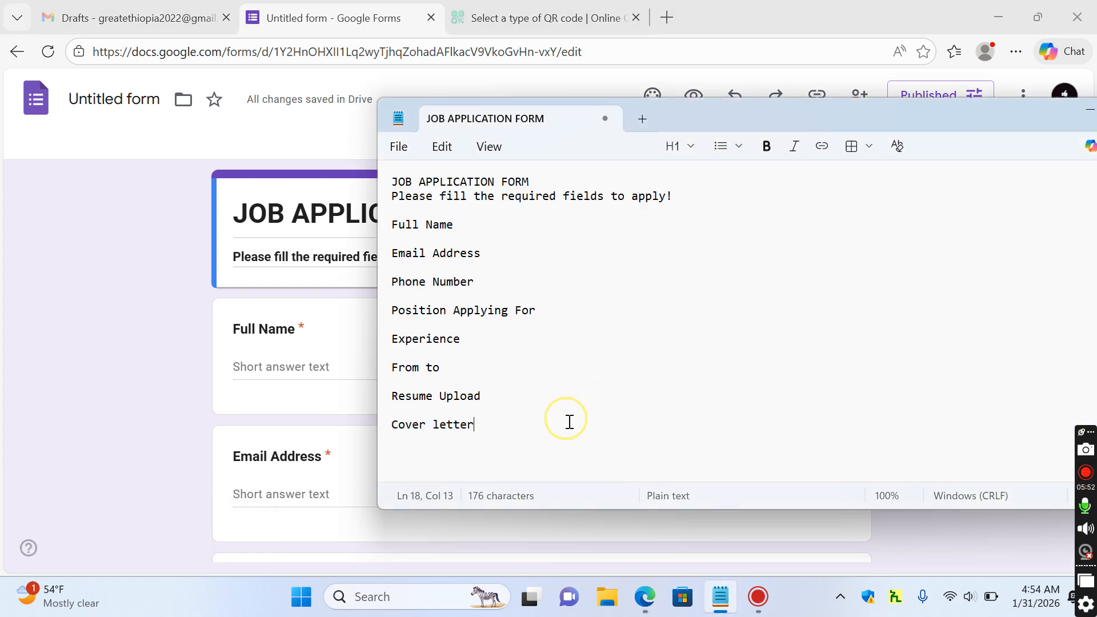
{"action": "key", "text": "Return"}
{"action": "key", "text": "Return"}
{"action": "key", "text": "Return"}
{"action": "key", "text": "ctrl+v"}
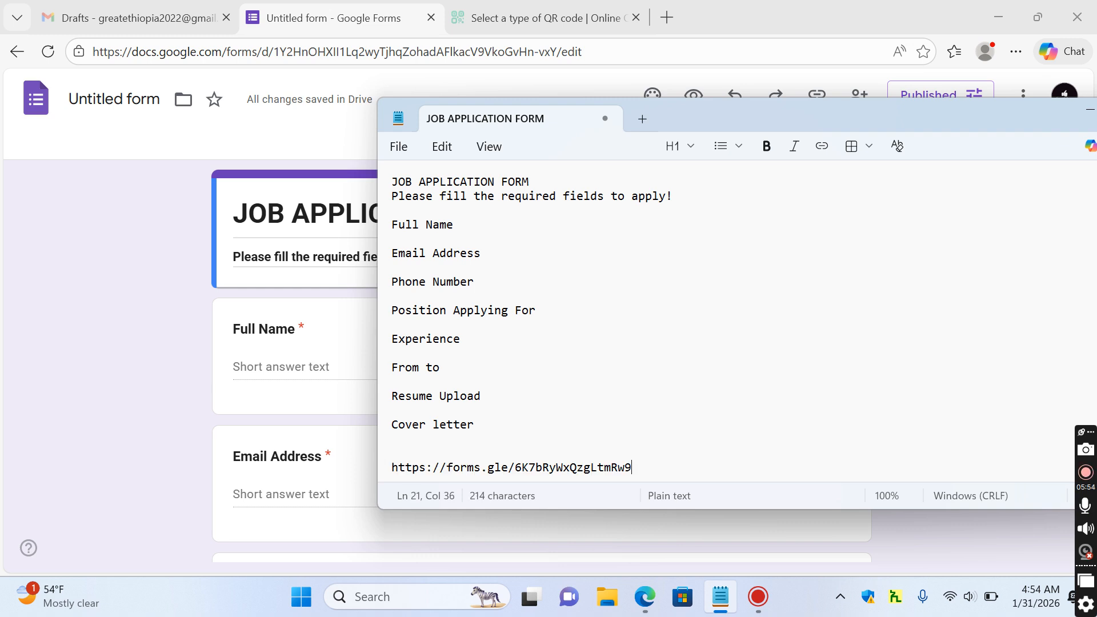
{"action": "left_click", "coordinate": [91, 308]}
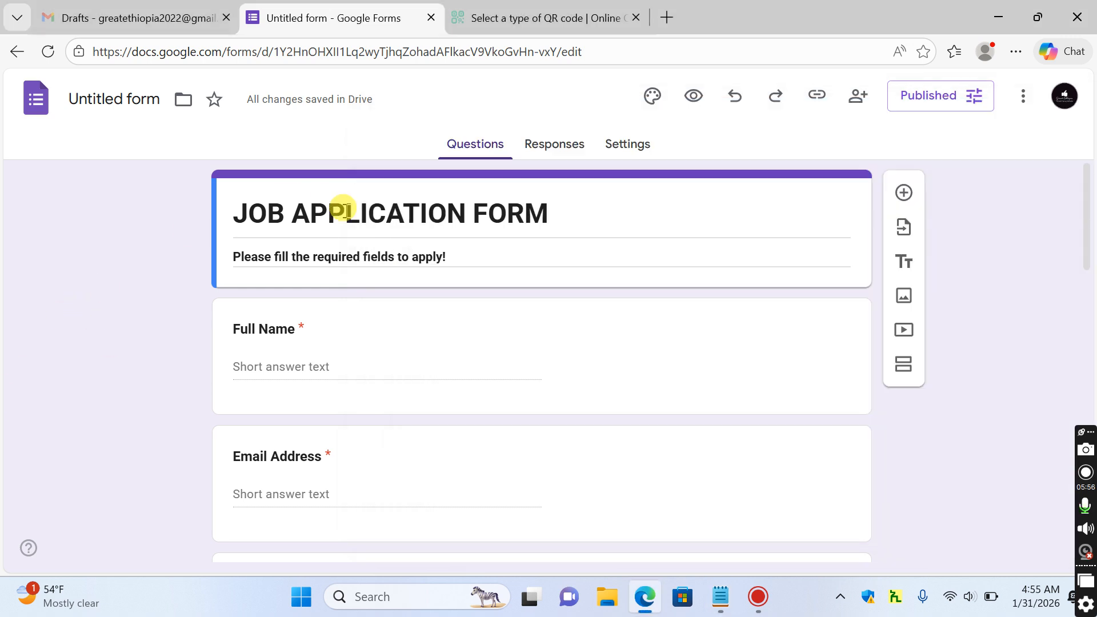
{"action": "left_click", "coordinate": [566, 103]}
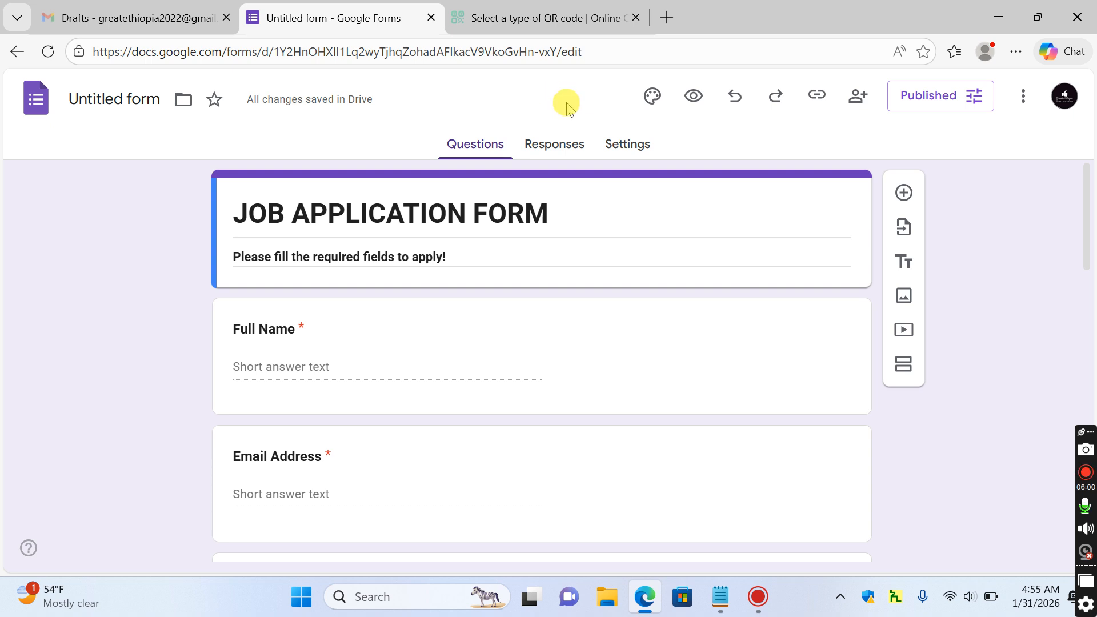
Create a Website QR code pointing to the pasted forms.gle link and reach its design step
{"action": "left_click", "coordinate": [557, 14]}
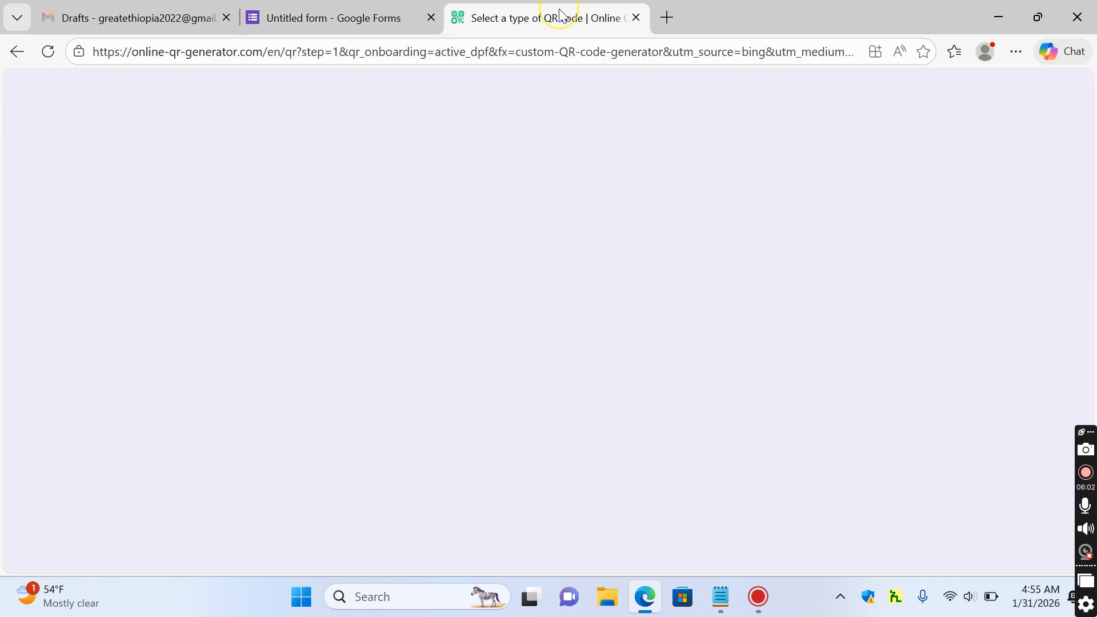
{"action": "left_click", "coordinate": [171, 328]}
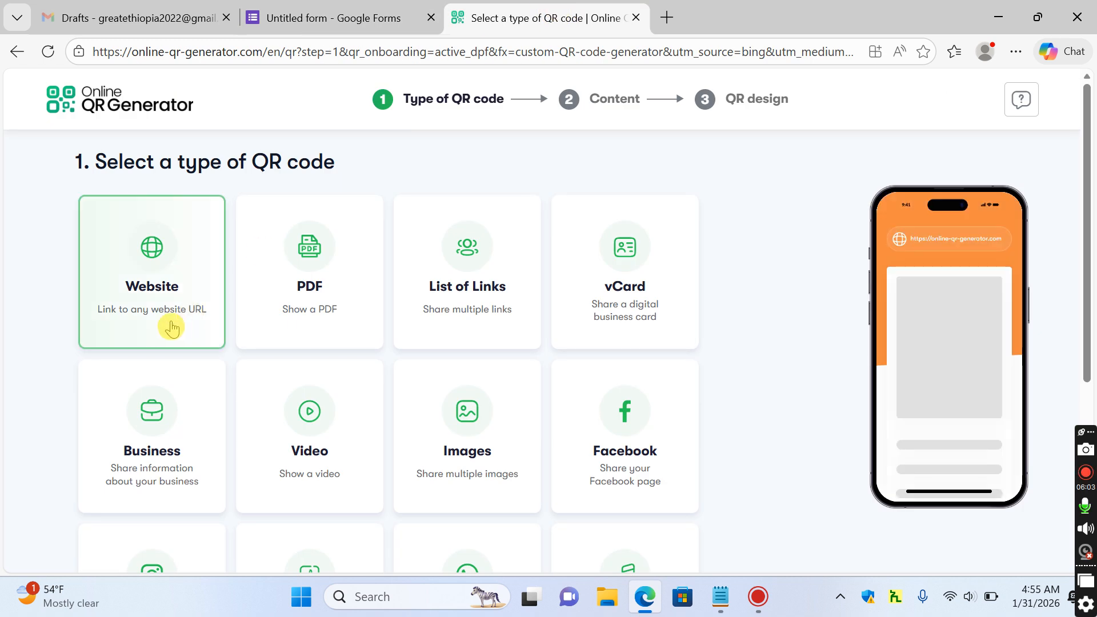
{"action": "left_click", "coordinate": [164, 268]}
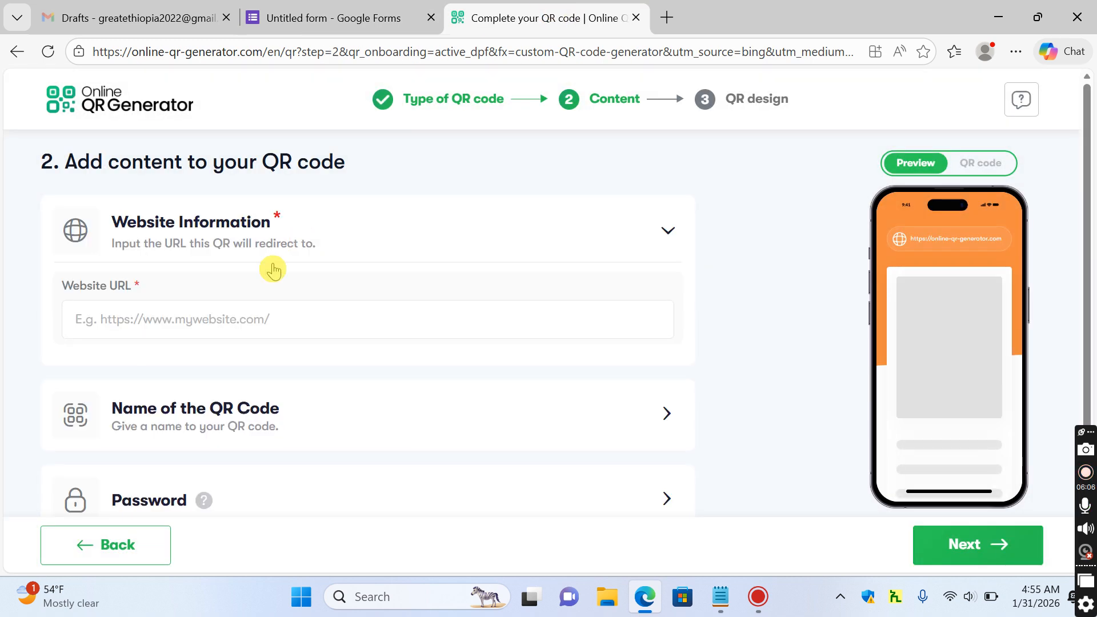
{"action": "left_click", "coordinate": [192, 318]}
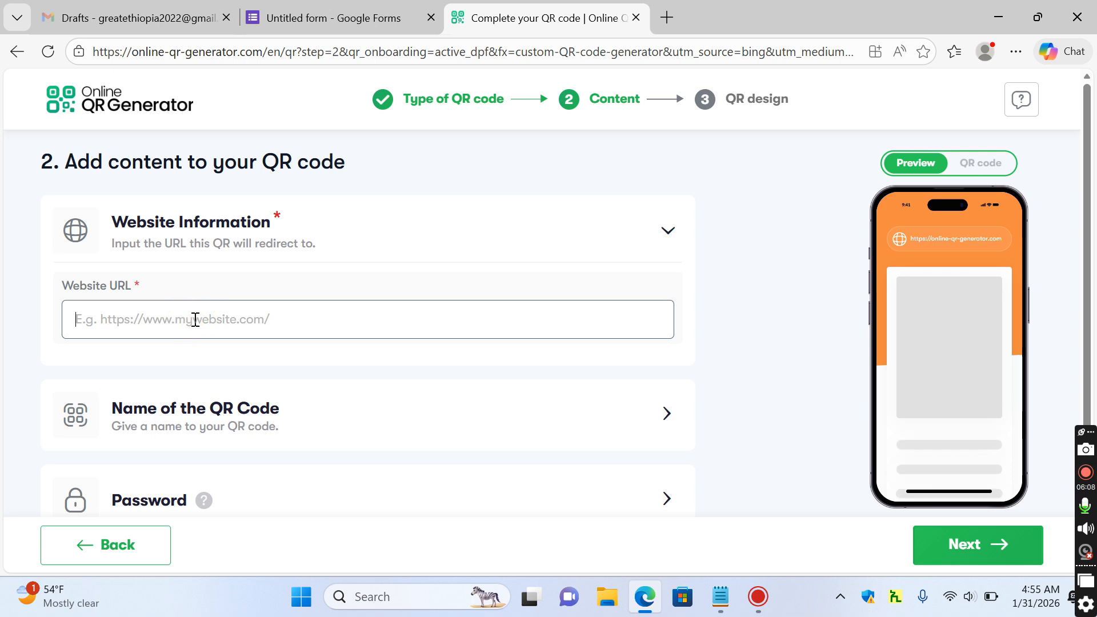
{"action": "right_click", "coordinate": [194, 319]}
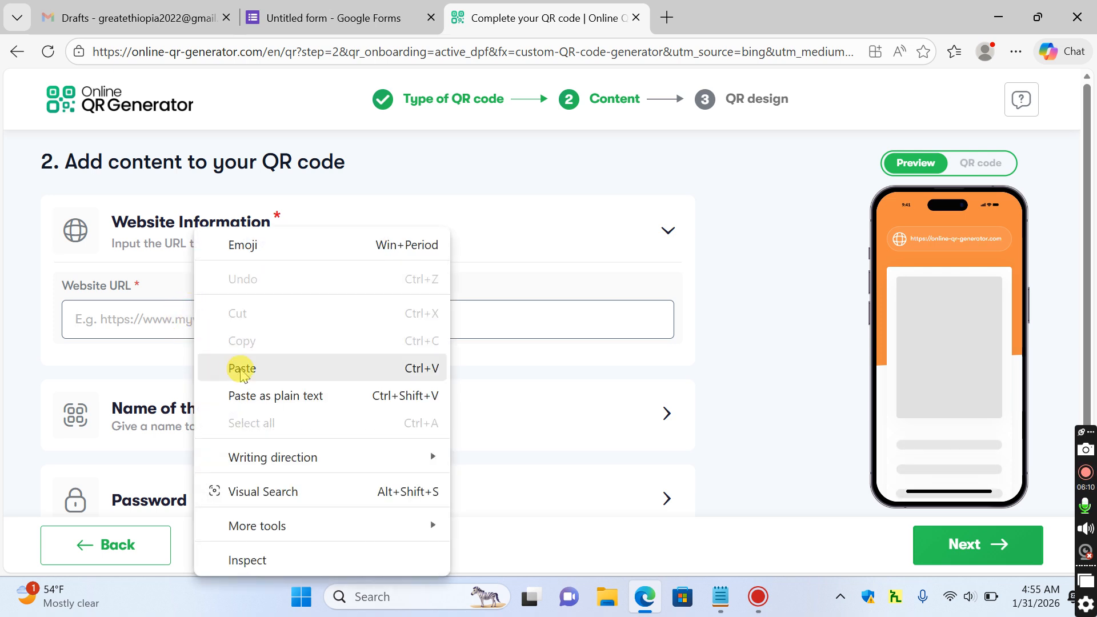
{"action": "left_click", "coordinate": [240, 367]}
{"action": "left_click", "coordinate": [969, 547]}
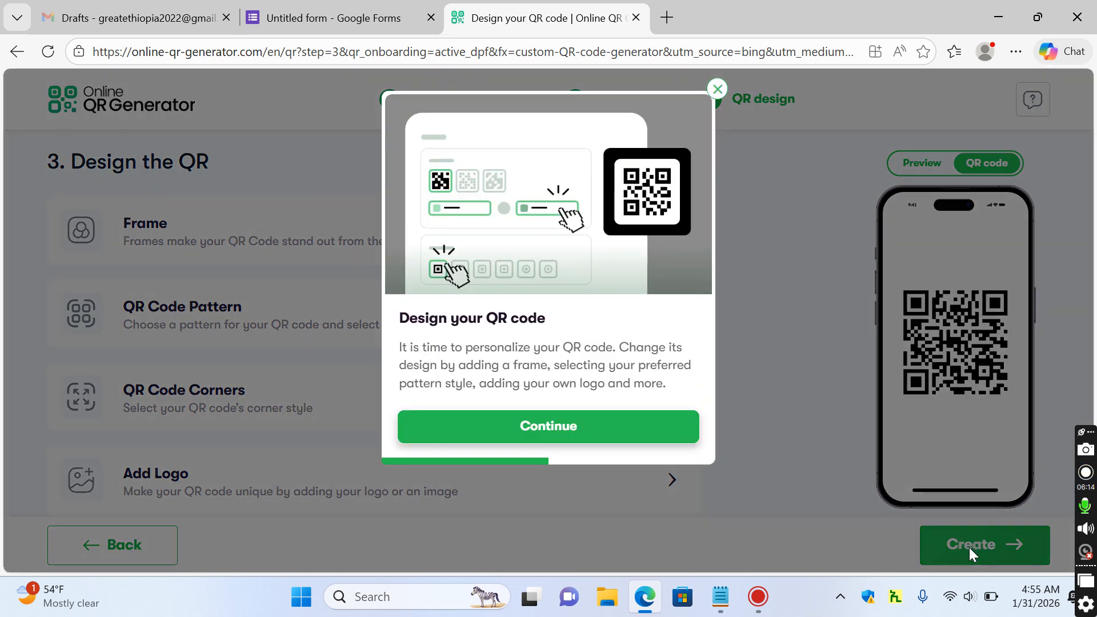
{"action": "left_click", "coordinate": [717, 90]}
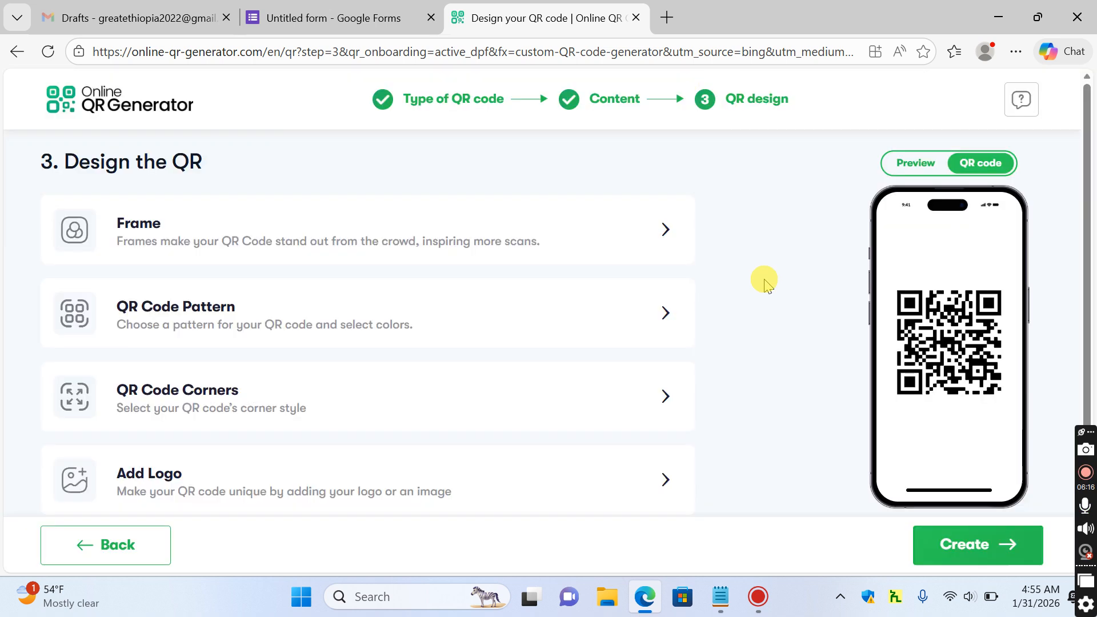
{"action": "left_click", "coordinate": [373, 595]}
{"action": "type", "text": "sni"}
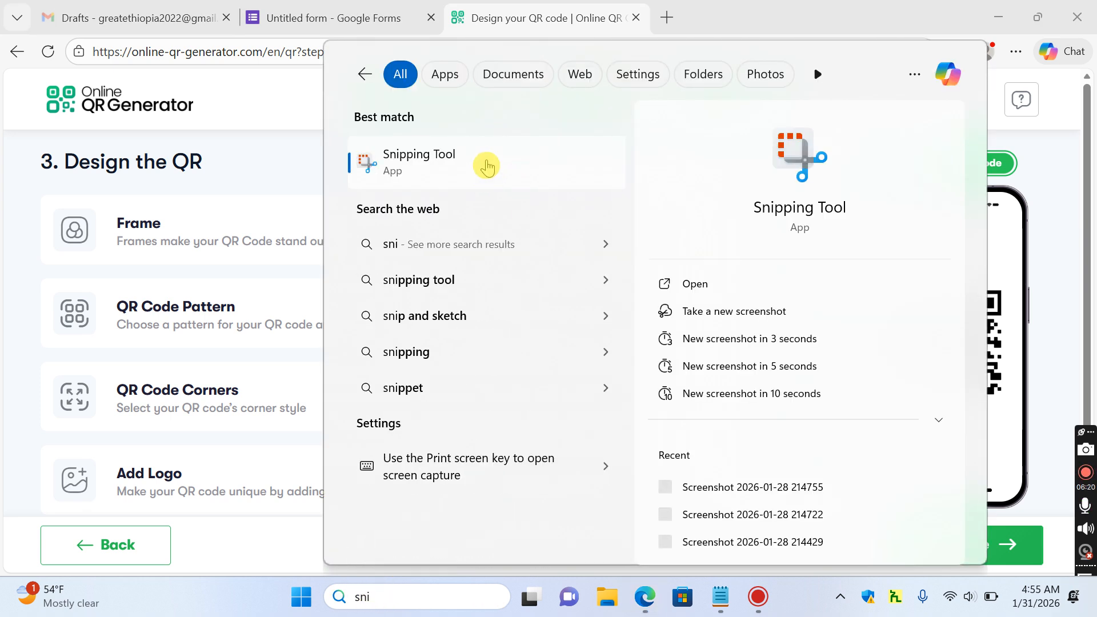
Snip just the QR code with Snipping Tool, copy the image, and minimize the tool
{"action": "left_click", "coordinate": [486, 166]}
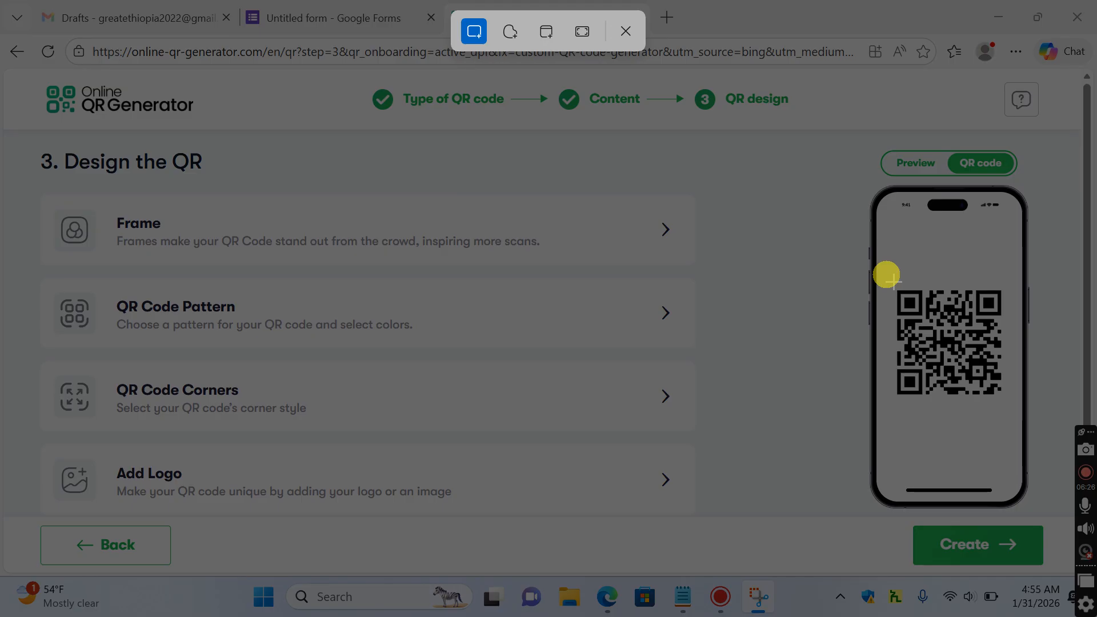
{"action": "left_click_drag", "start_coordinate": [893, 282], "coordinate": [1009, 407]}
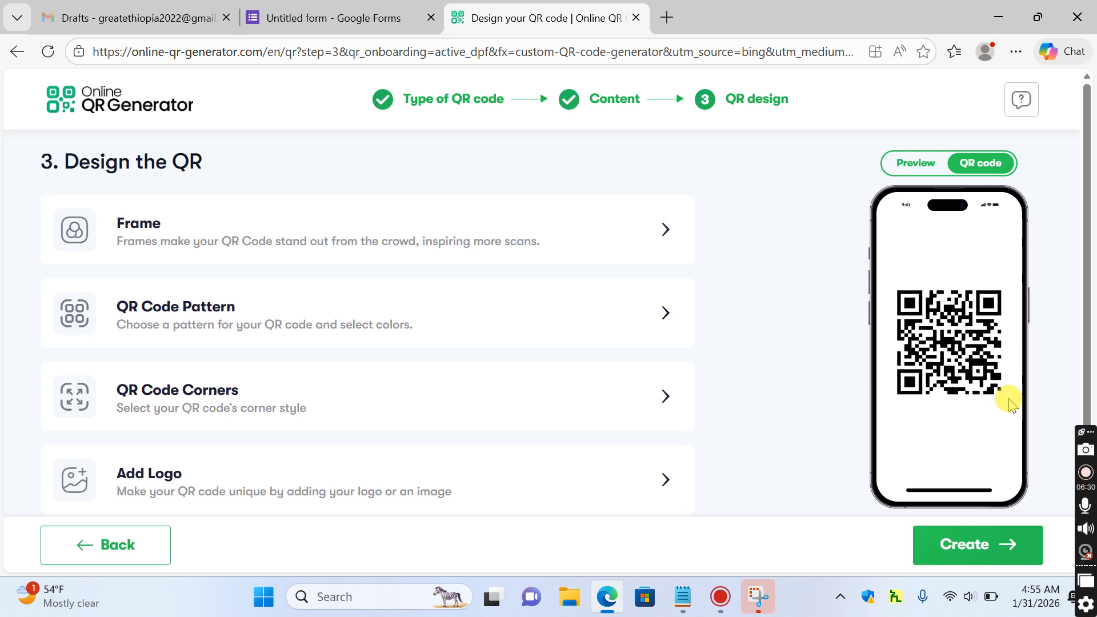
{"action": "left_click", "coordinate": [764, 595]}
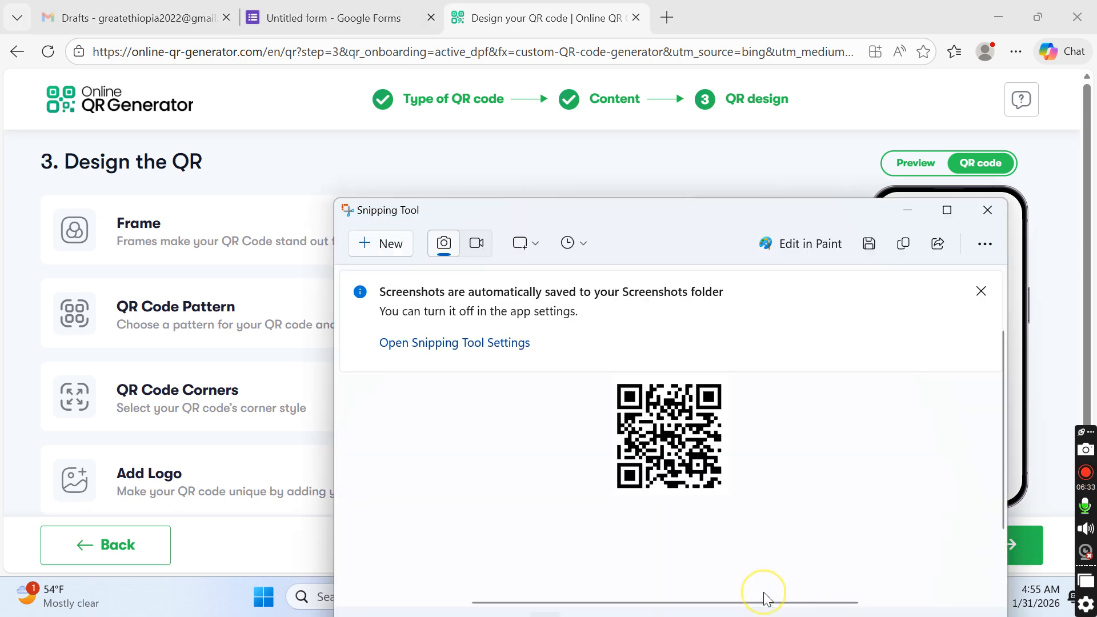
{"action": "right_click", "coordinate": [680, 440]}
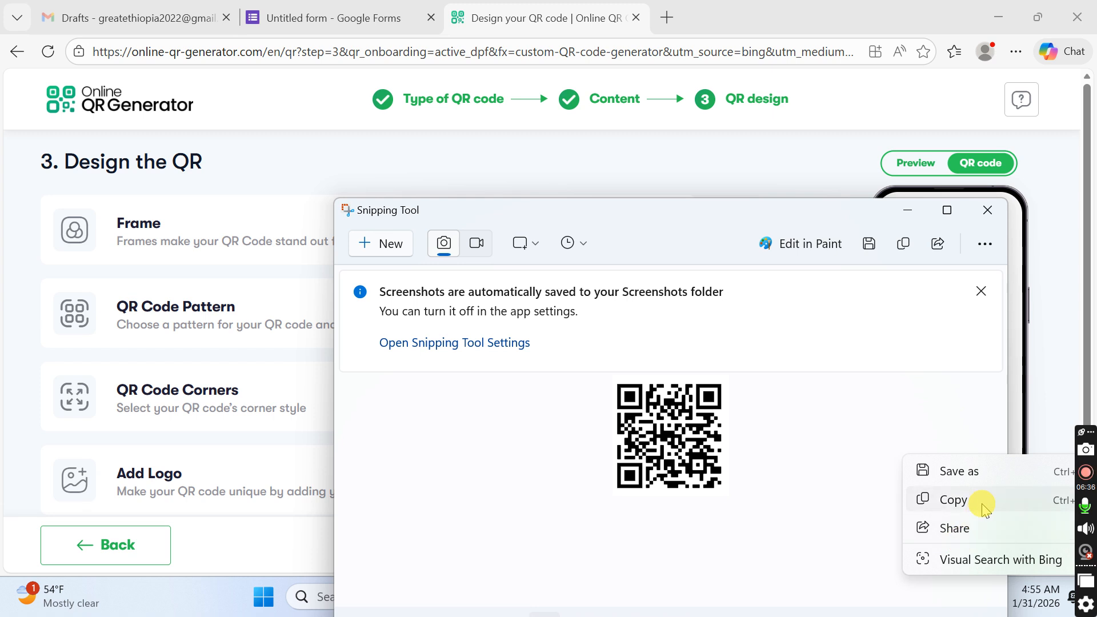
{"action": "left_click", "coordinate": [954, 500]}
{"action": "left_click", "coordinate": [909, 214]}
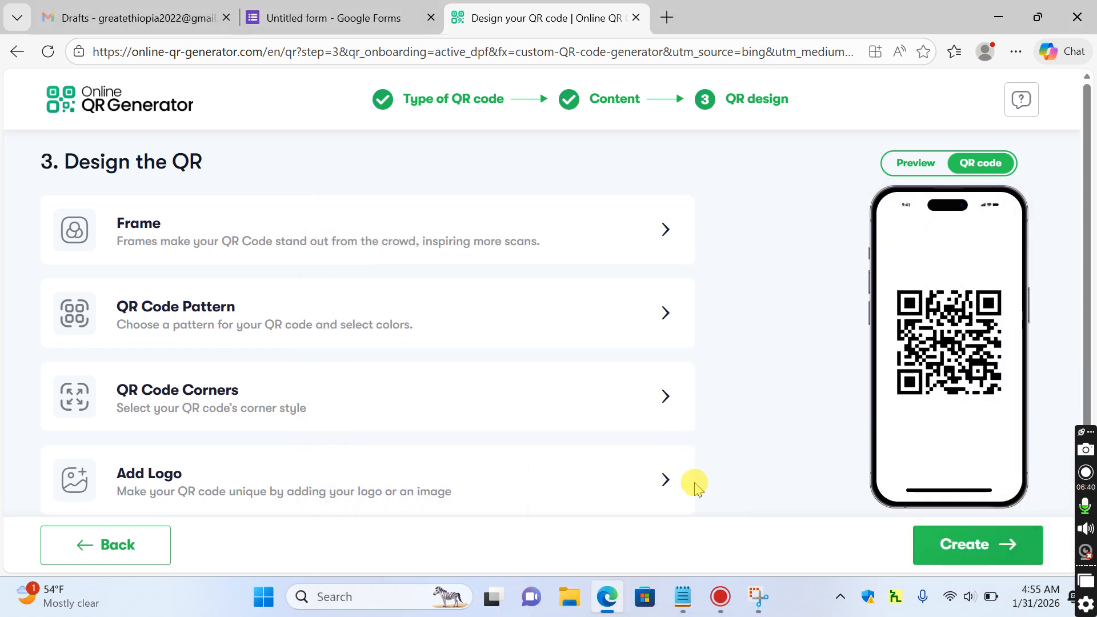
Open a new blank Notepad window
{"action": "left_click", "coordinate": [341, 597]}
{"action": "type", "text": "notepad"}
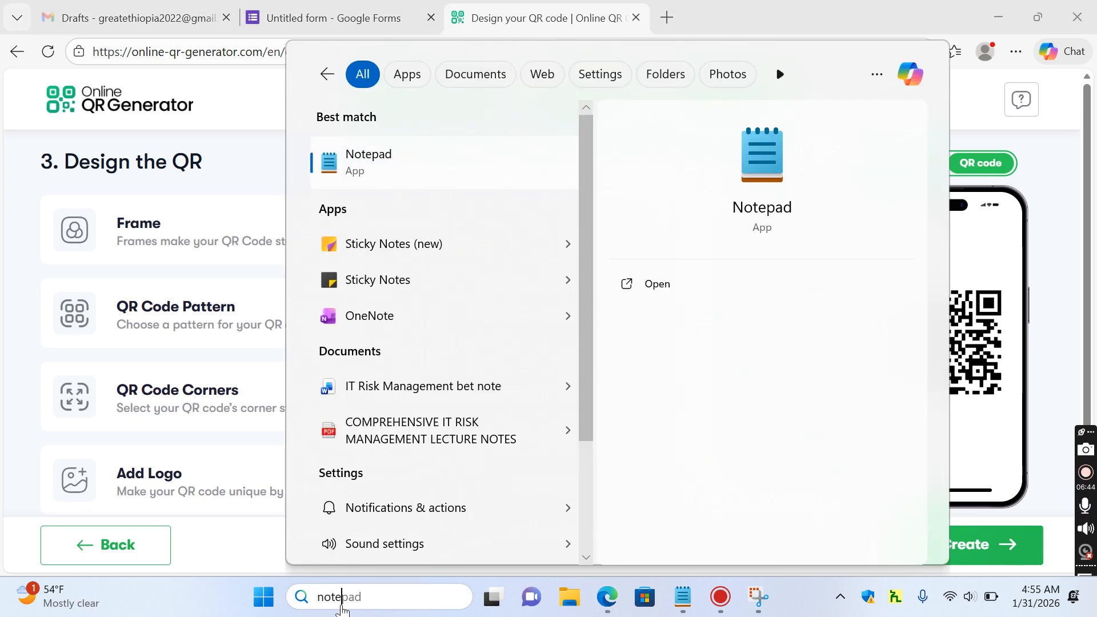
{"action": "key", "text": "Return"}
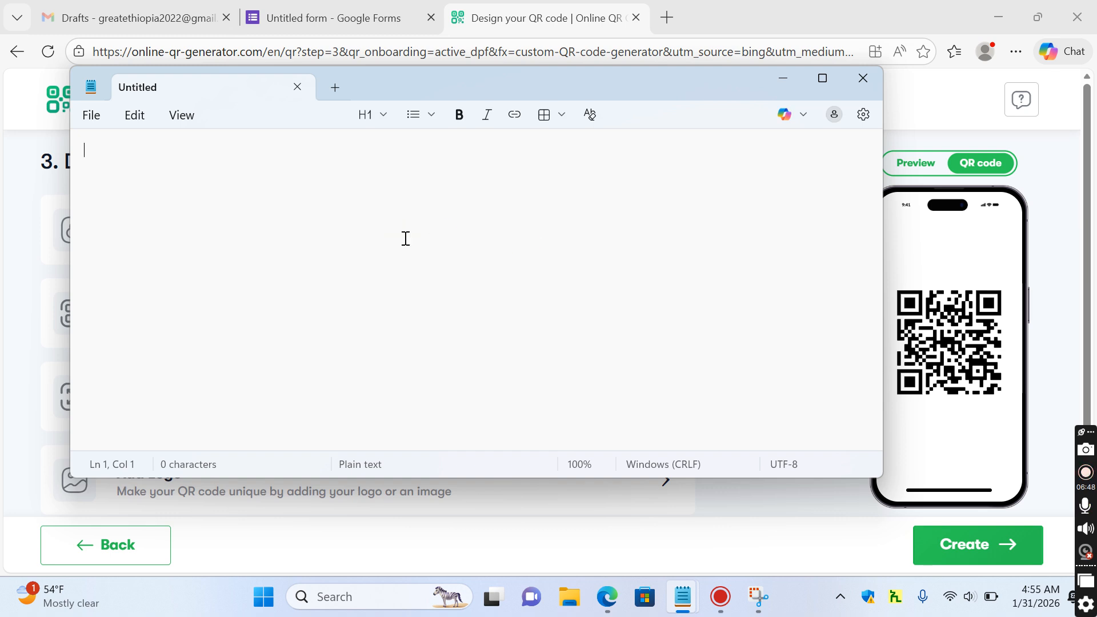
{"action": "left_click", "coordinate": [519, 157]}
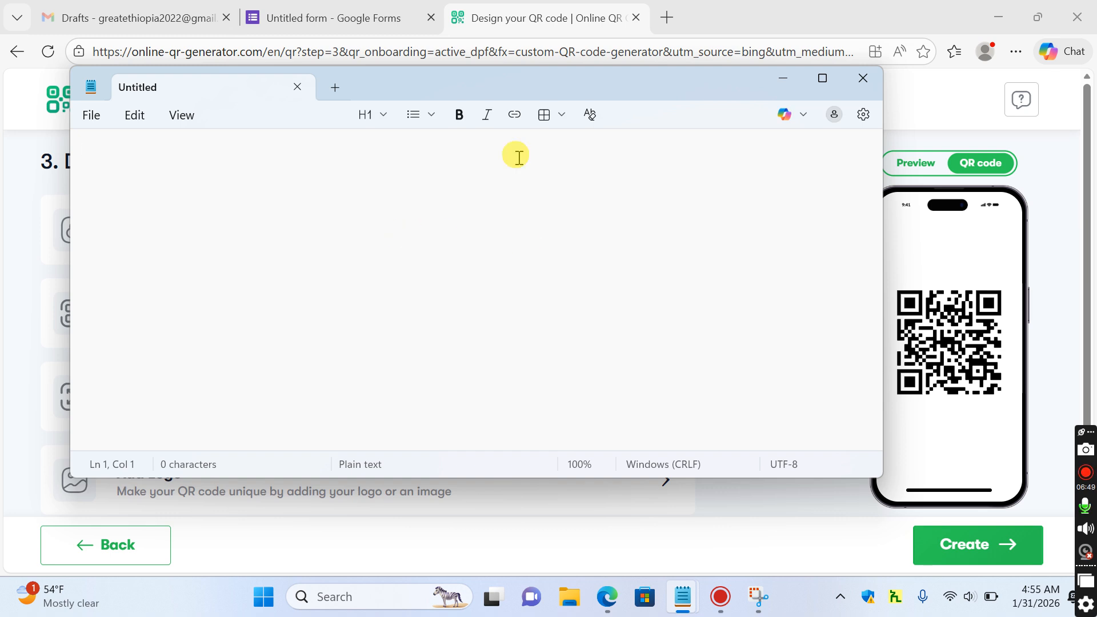
Launch Word and paste the QR code image into a document
{"action": "left_click", "coordinate": [361, 594]}
{"action": "type", "text": "word"}
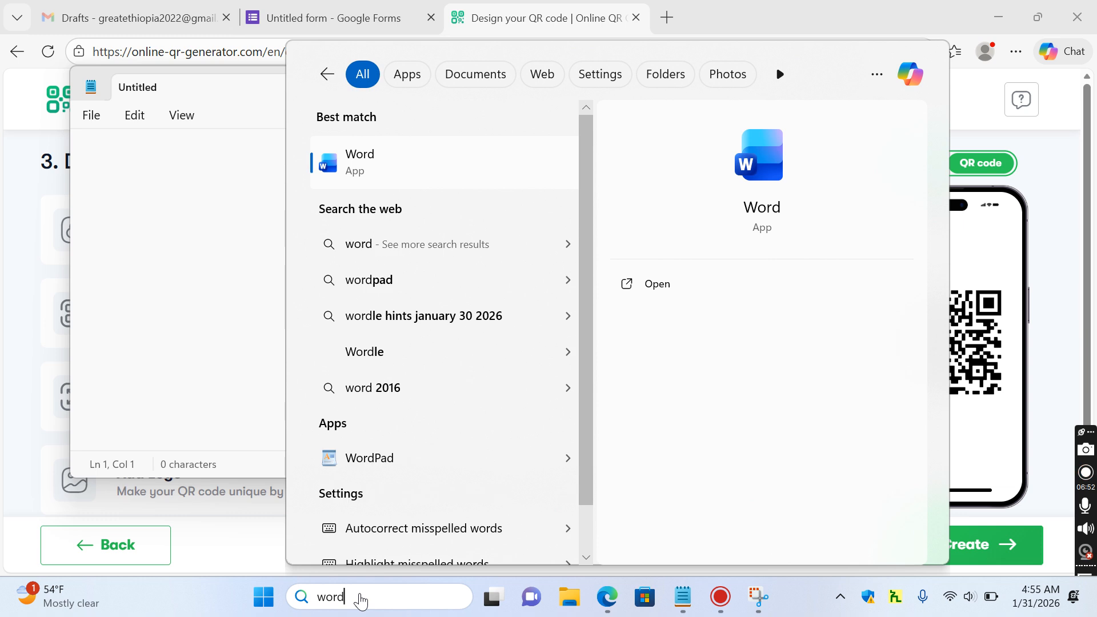
{"action": "key", "text": "Return"}
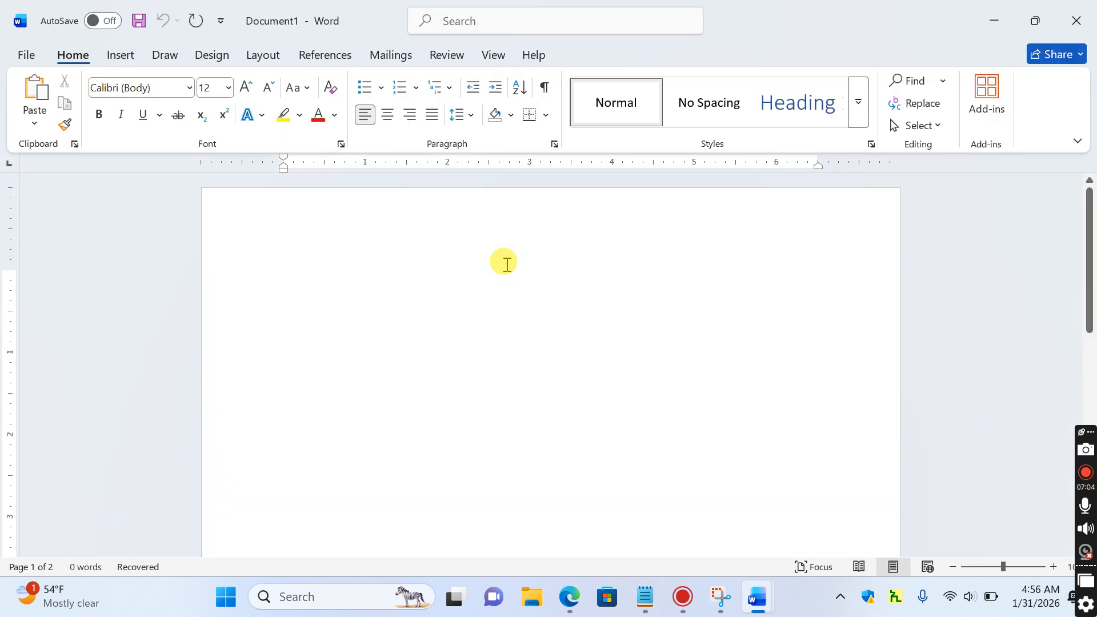
{"action": "key", "text": "ctrl+v"}
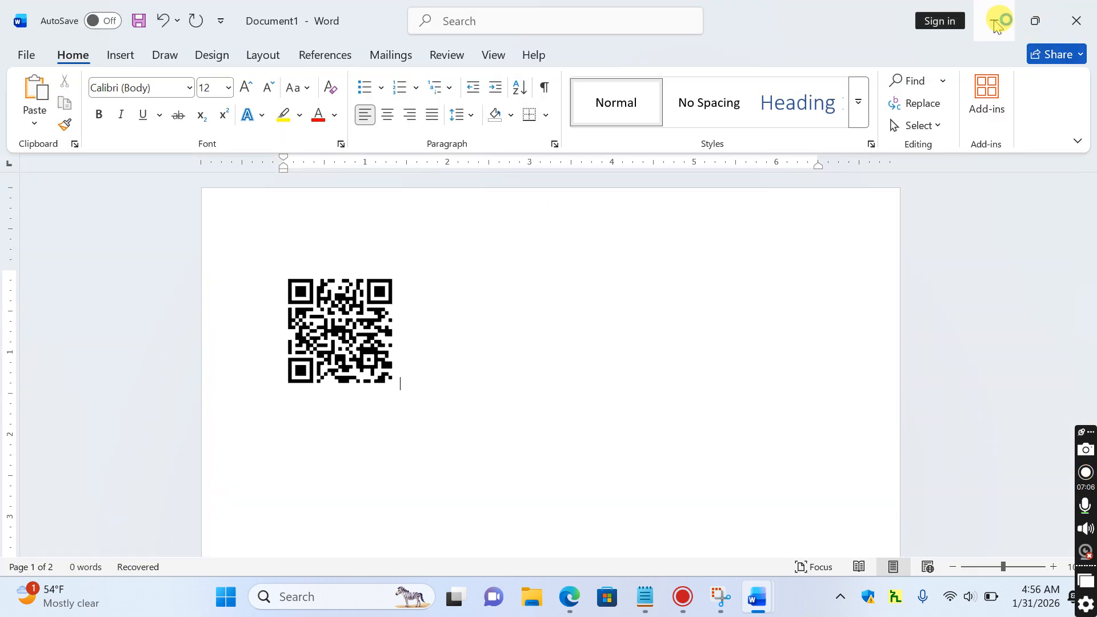
Minimize the Word documents and bring the browser in front of Notepad
{"action": "left_click", "coordinate": [996, 25]}
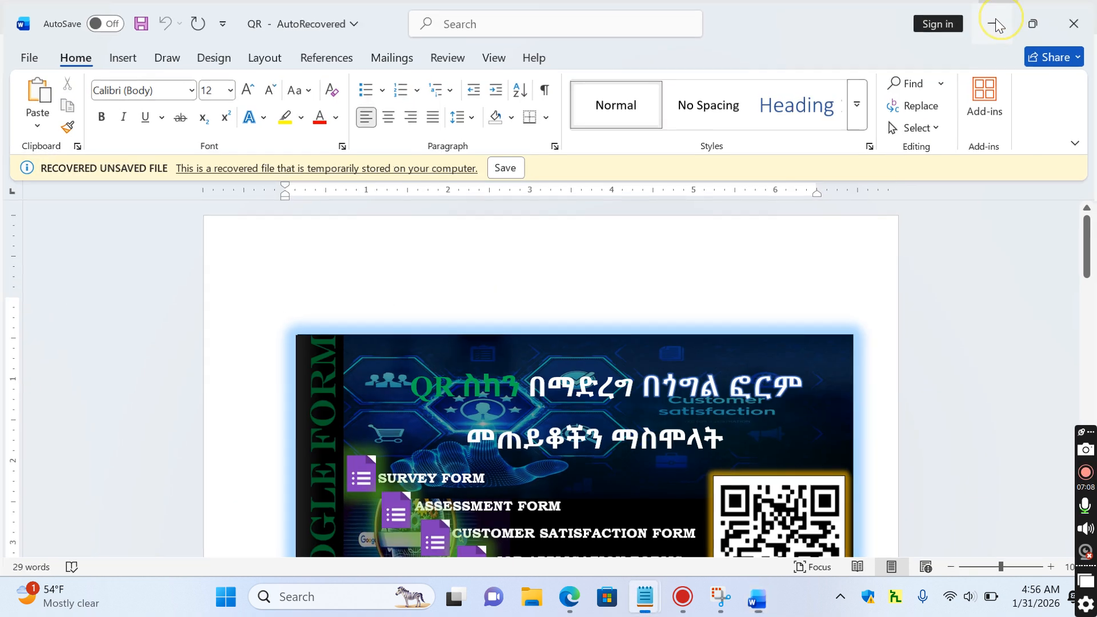
{"action": "left_click", "coordinate": [998, 25]}
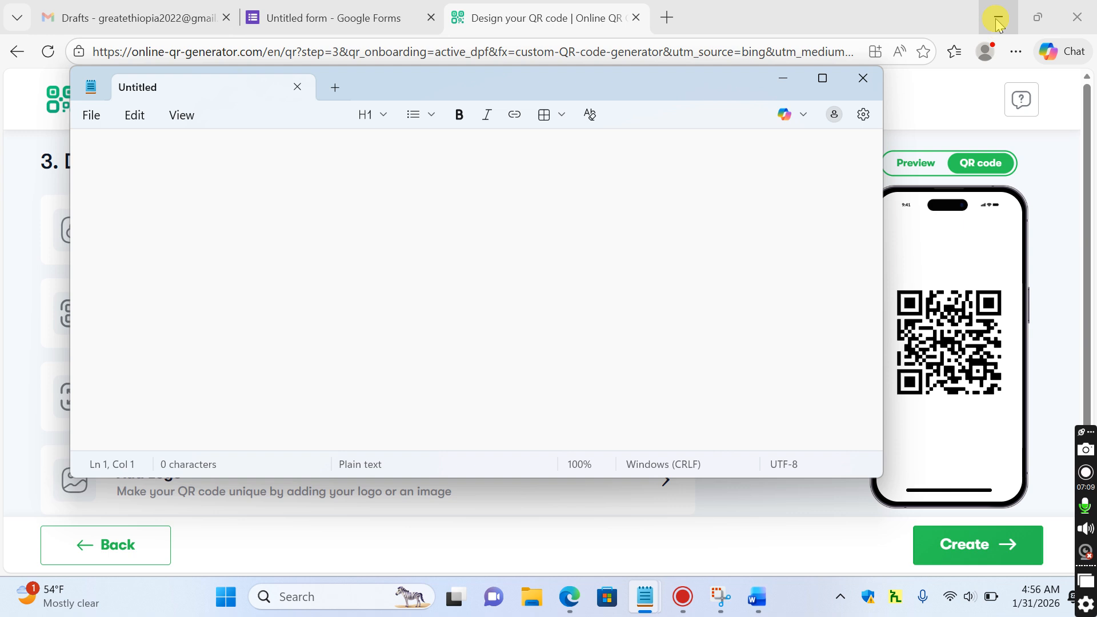
{"action": "left_click", "coordinate": [883, 23]}
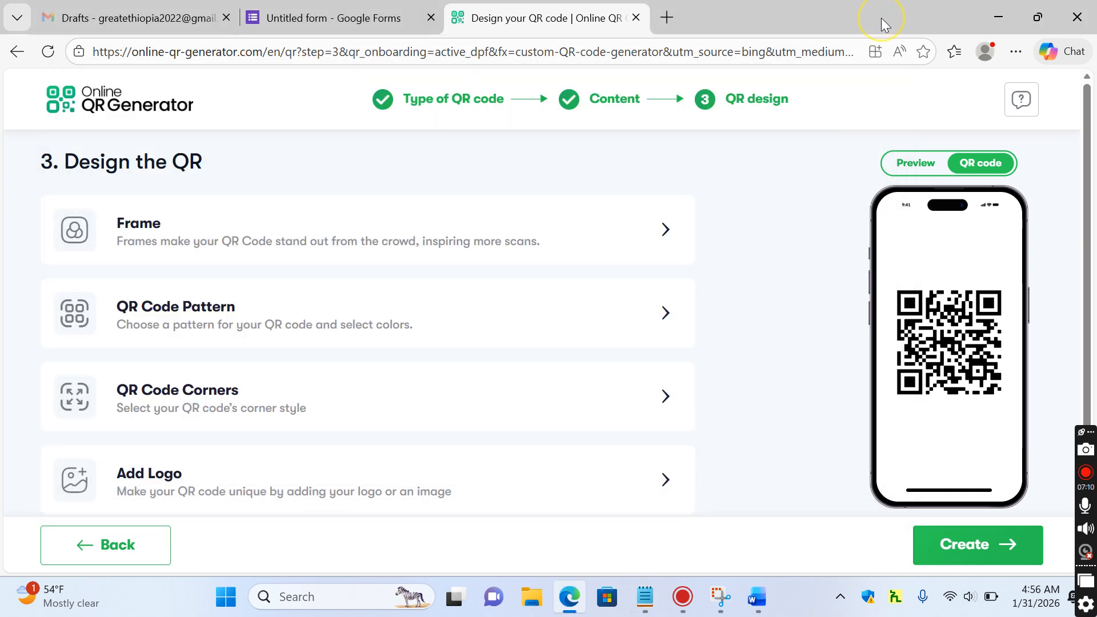
Open the forms.gle link from the JOB APPLICATION FORM notes in a new Edge tab
{"action": "left_click", "coordinate": [331, 9]}
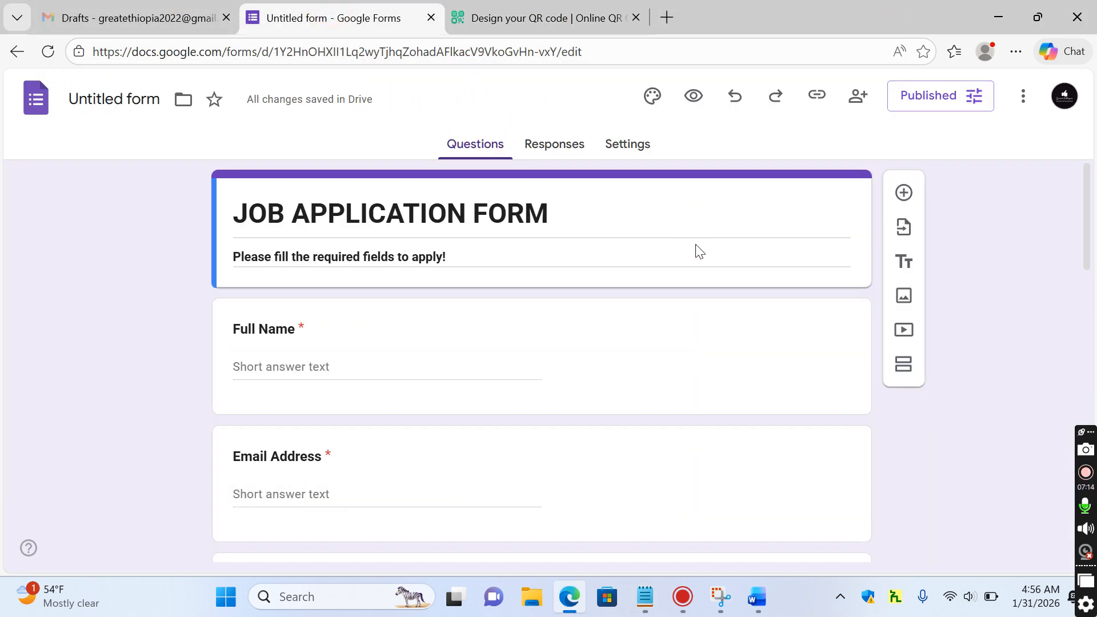
{"action": "left_click", "coordinate": [667, 17]}
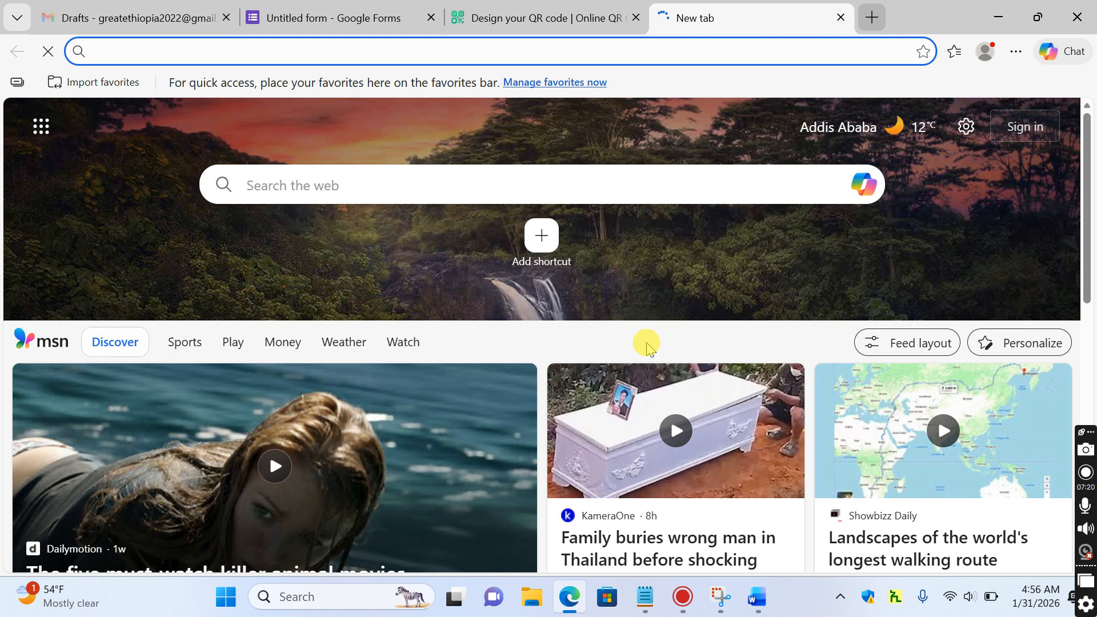
{"action": "left_click", "coordinate": [645, 596]}
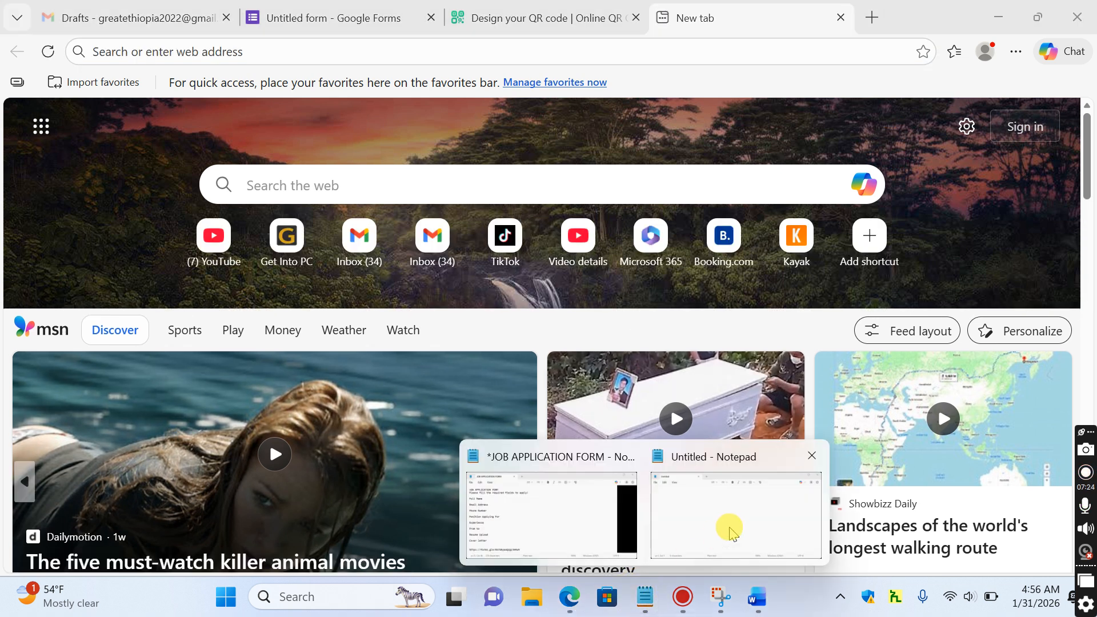
{"action": "left_click", "coordinate": [734, 529]}
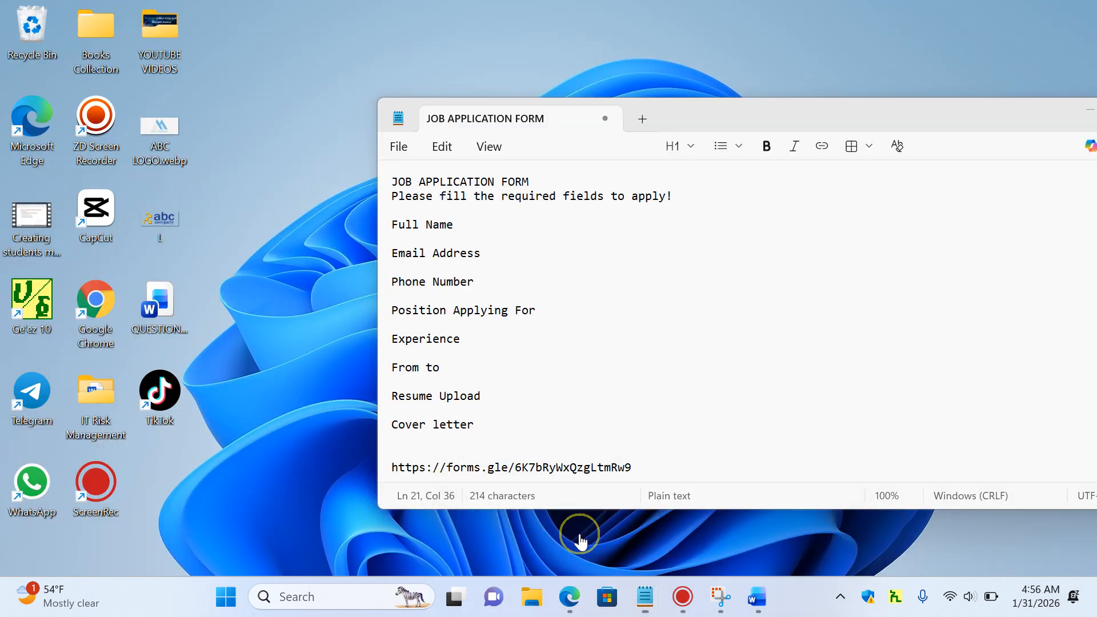
{"action": "left_click", "coordinate": [560, 507]}
{"action": "double_click", "coordinate": [578, 474]}
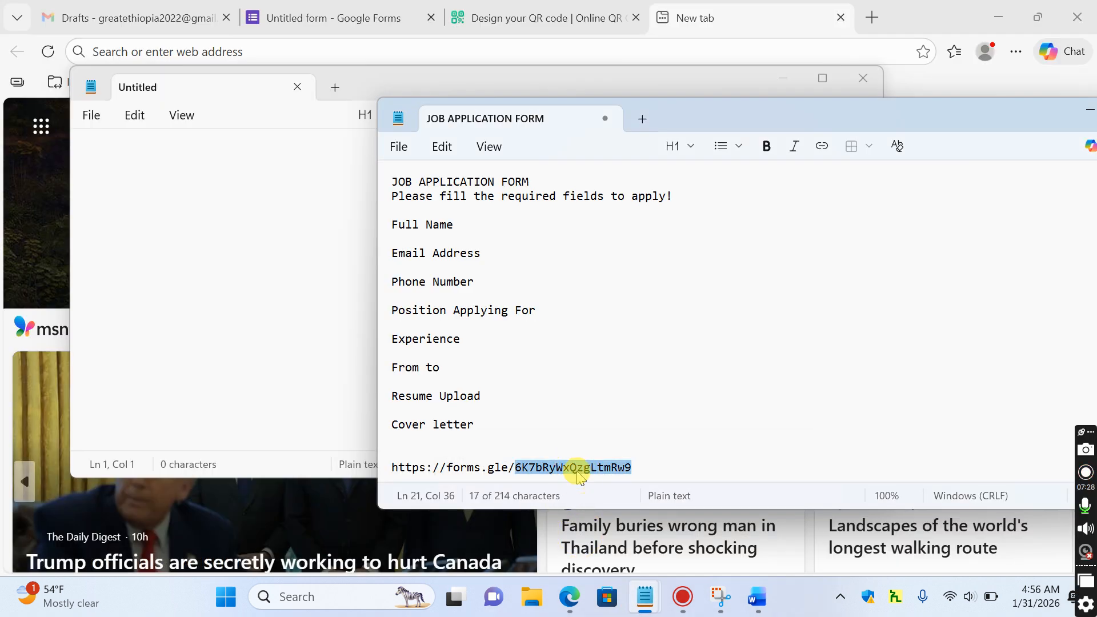
{"action": "triple_click", "coordinate": [578, 474]}
{"action": "key", "text": "ctrl+c"}
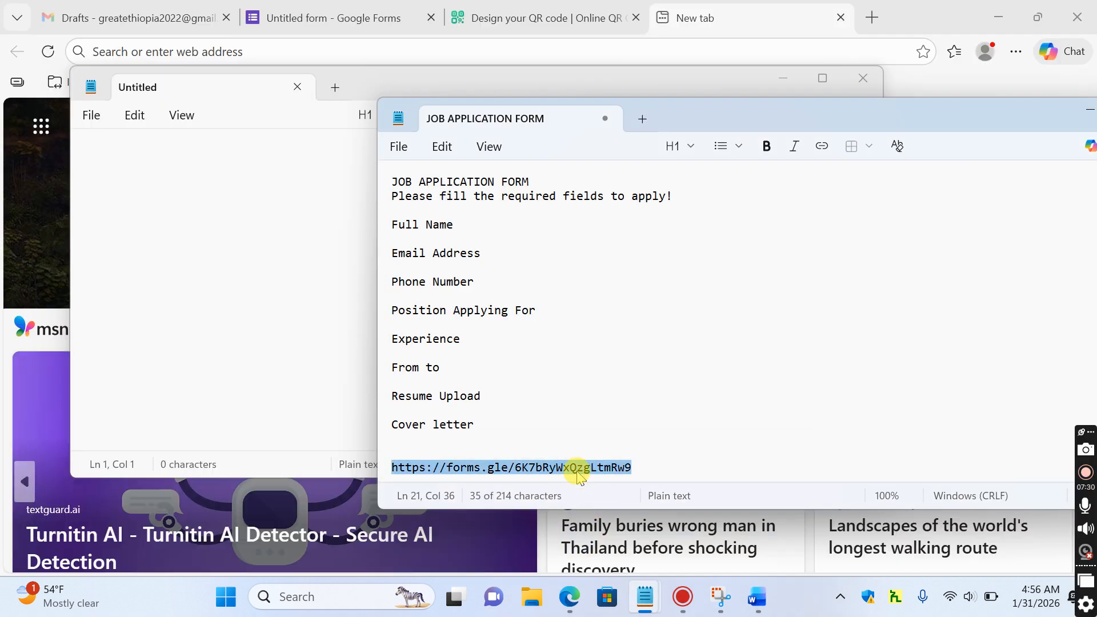
{"action": "left_click", "coordinate": [755, 14]}
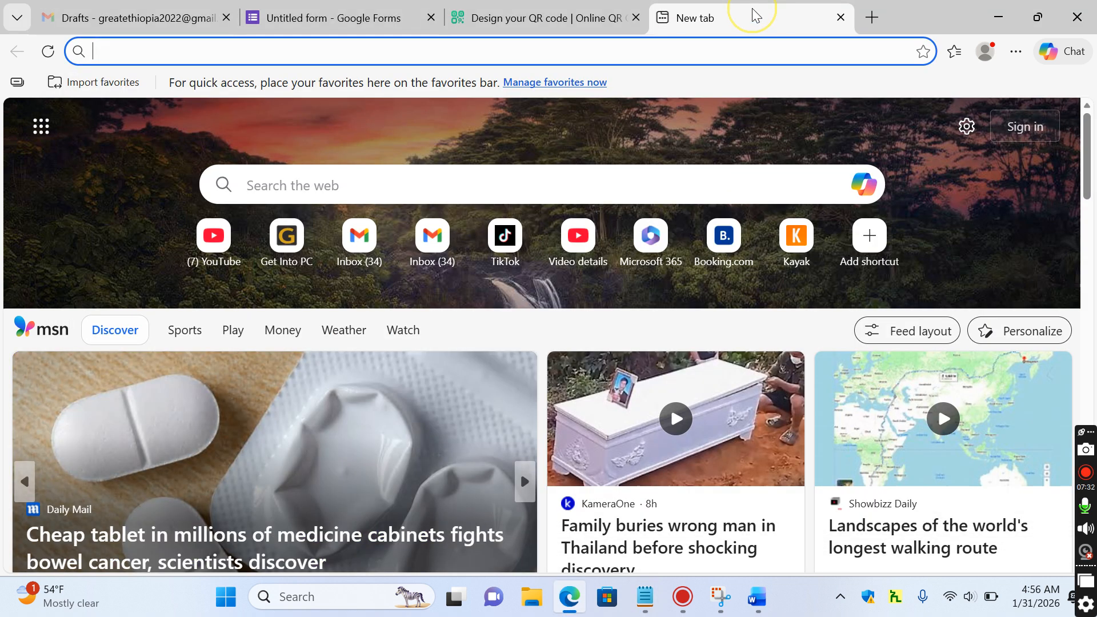
{"action": "key", "text": "ctrl+v"}
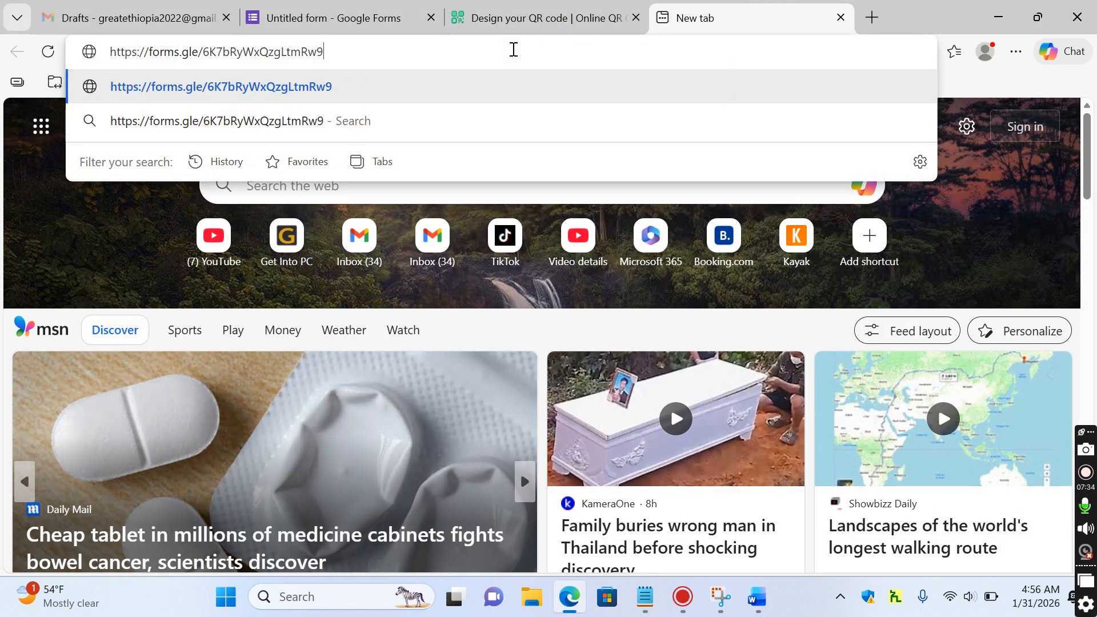
{"action": "key", "text": "Return"}
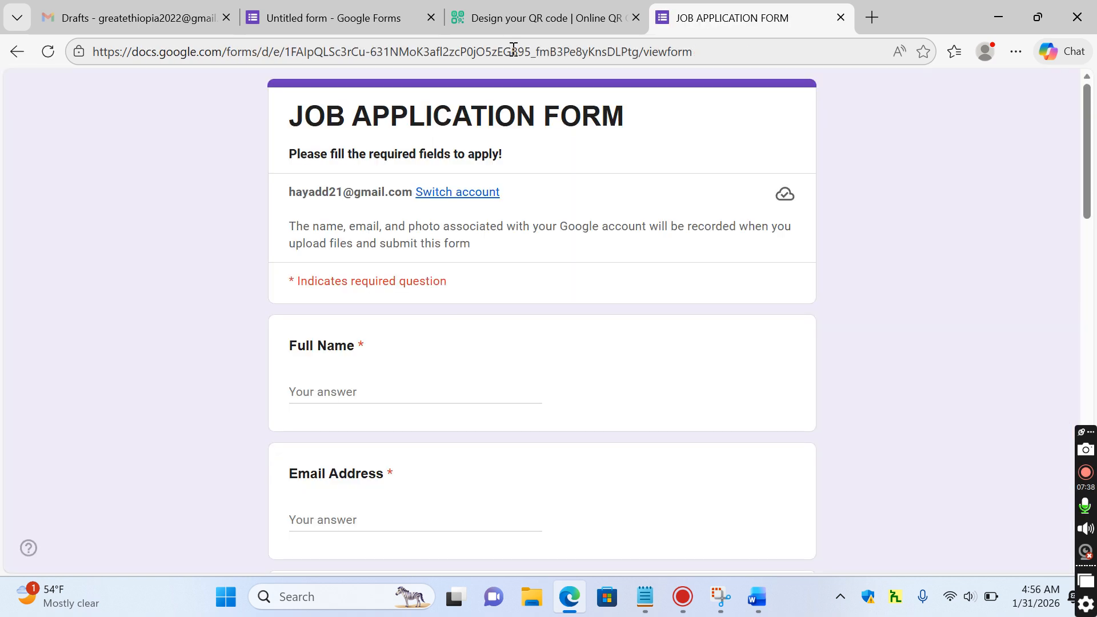
Enter test answers for Full Name, Email Address and Phone Number on the live form
{"action": "mouse_move", "coordinate": [1088, 164]}
{"action": "left_mouse_down"}
{"action": "mouse_move", "coordinate": [1083, 480]}
{"action": "mouse_move", "coordinate": [1087, 106]}
{"action": "mouse_move", "coordinate": [1085, 211]}
{"action": "mouse_move", "coordinate": [1088, 123]}
{"action": "mouse_move", "coordinate": [1091, 164]}
{"action": "left_mouse_up"}
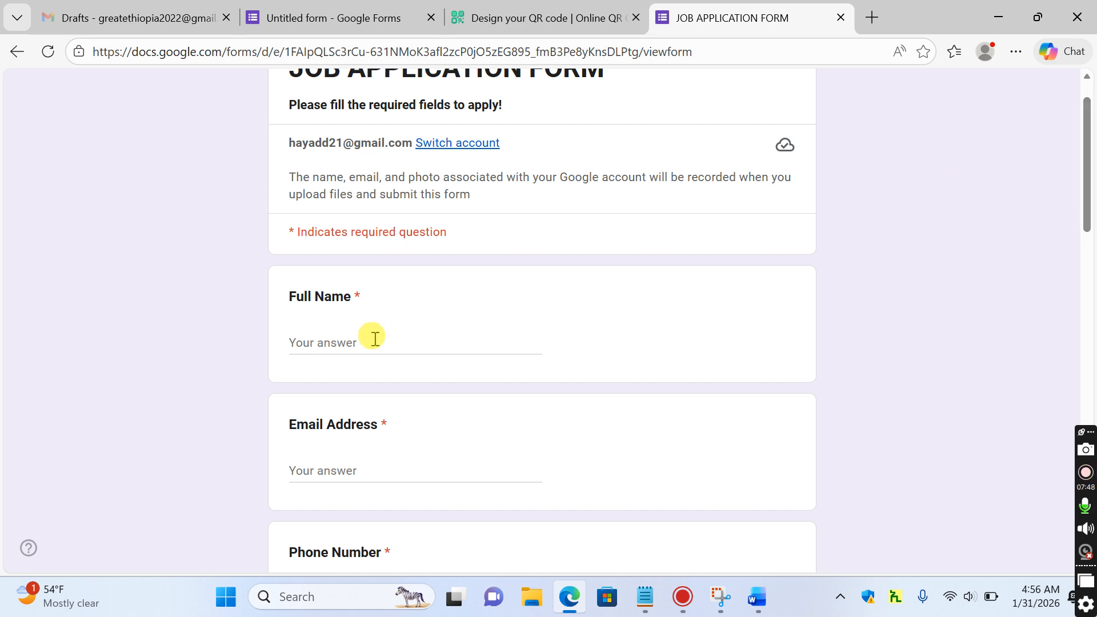
{"action": "left_click", "coordinate": [356, 341]}
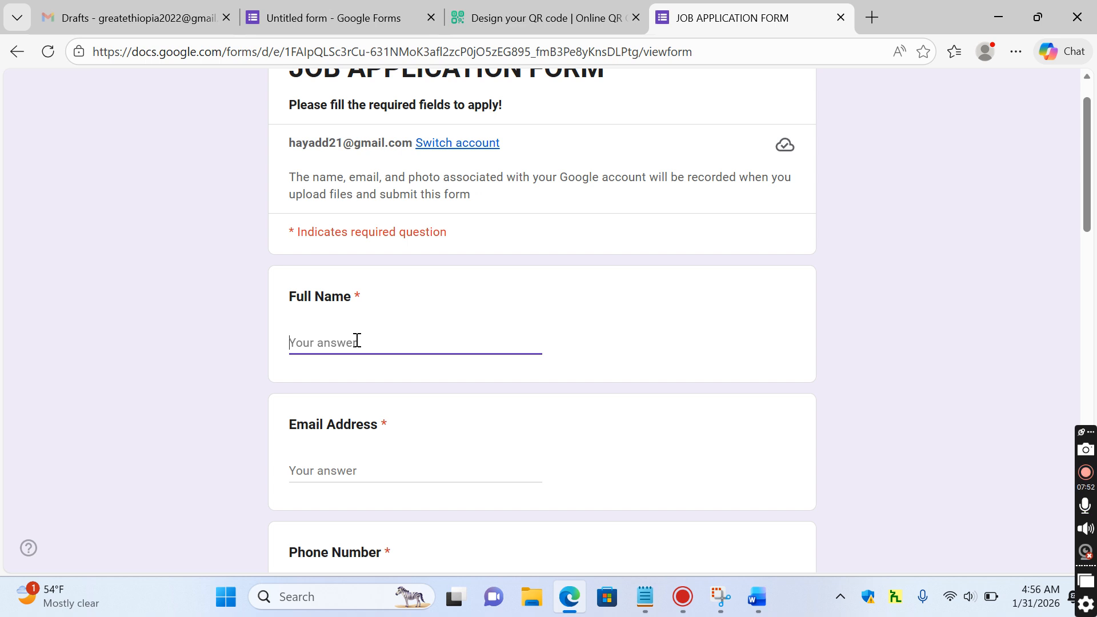
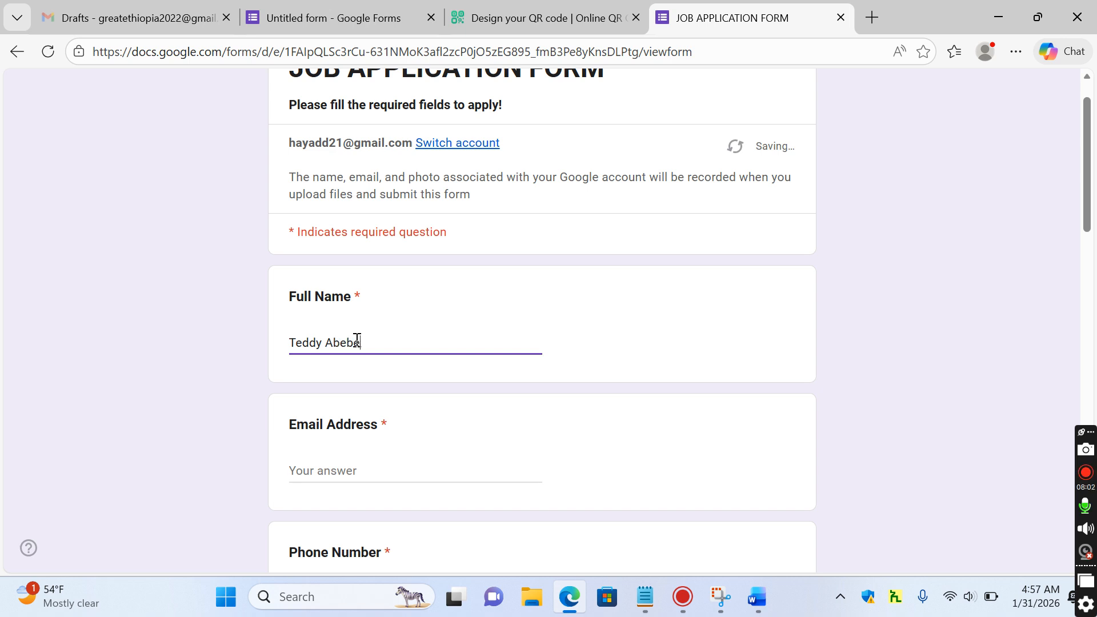
{"action": "left_click", "coordinate": [357, 471]}
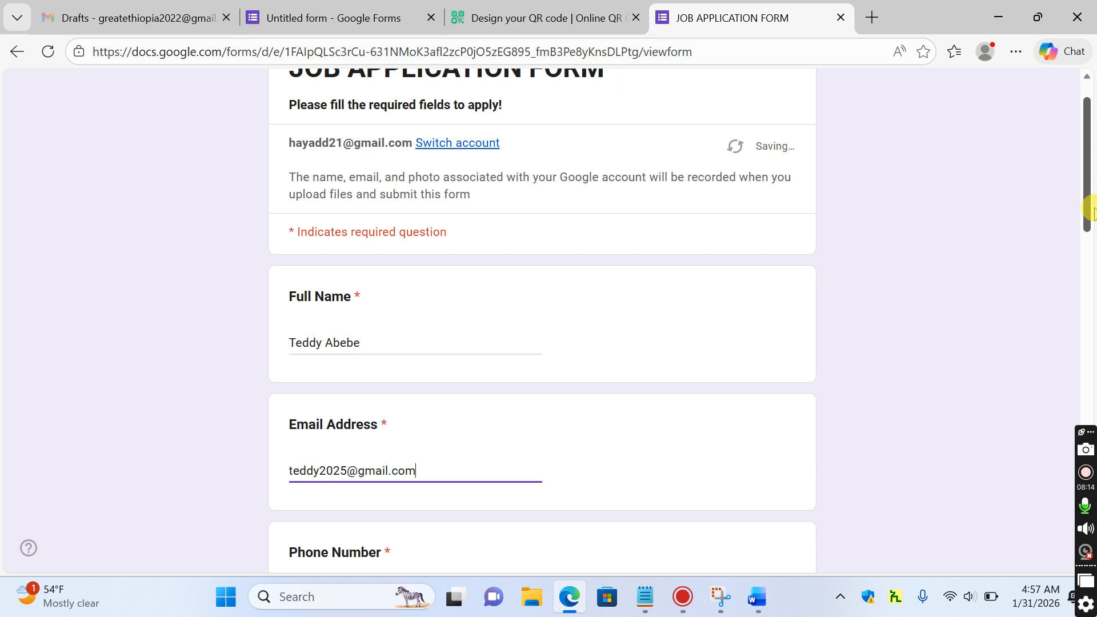
{"action": "scroll", "coordinate": [1086, 209], "scroll_direction": "down", "scroll_amount": 3}
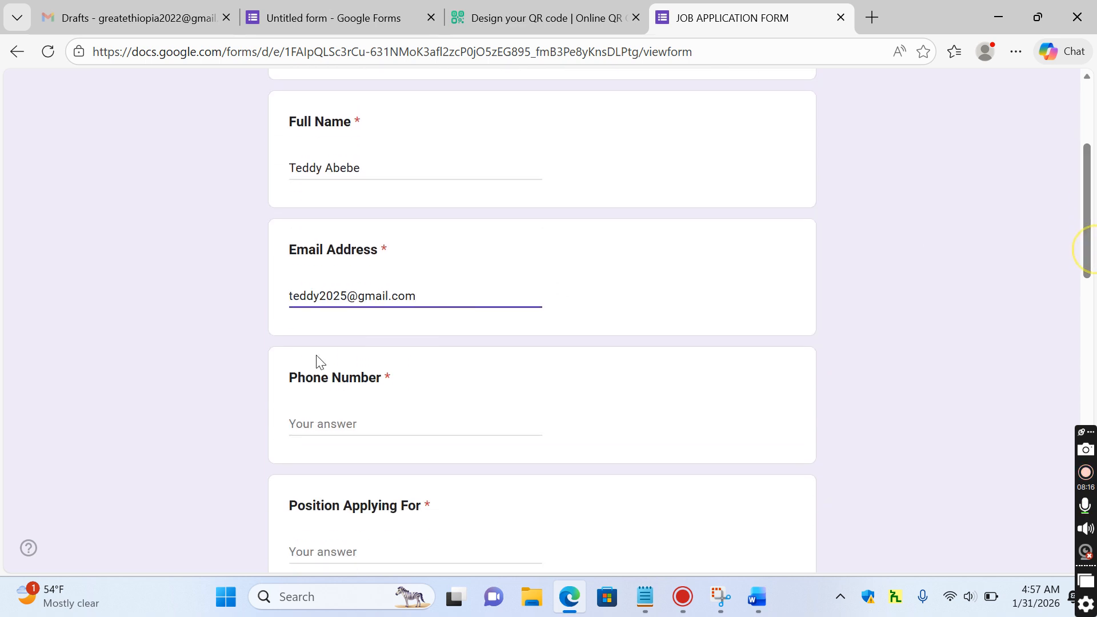
{"action": "left_click", "coordinate": [329, 421]}
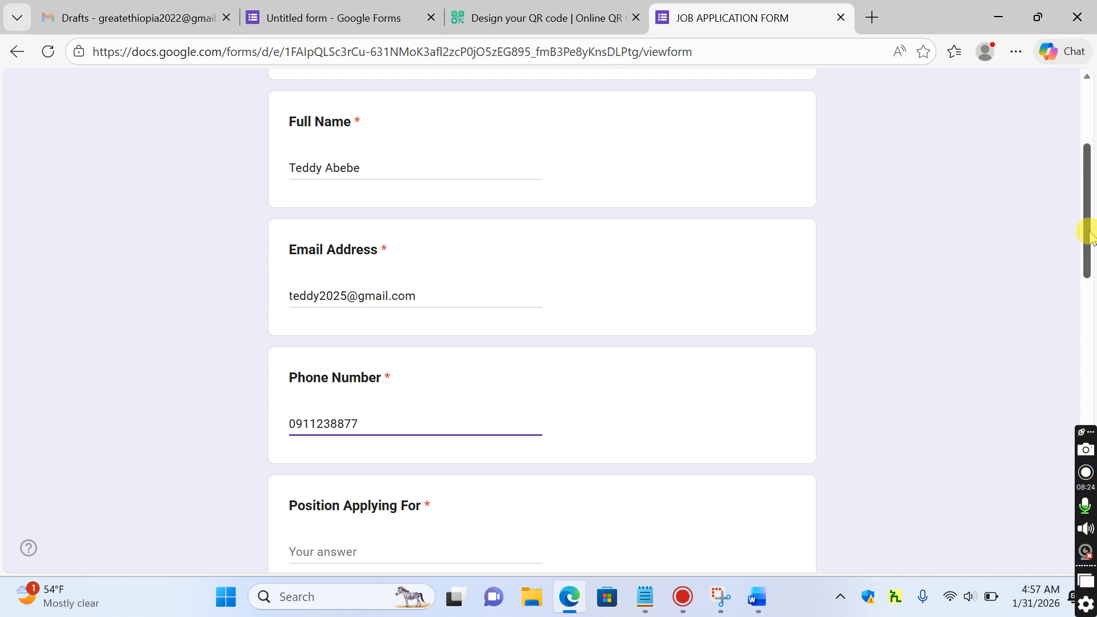
{"action": "scroll", "coordinate": [1090, 235], "scroll_direction": "down", "scroll_amount": 3}
{"action": "left_click", "coordinate": [379, 340]}
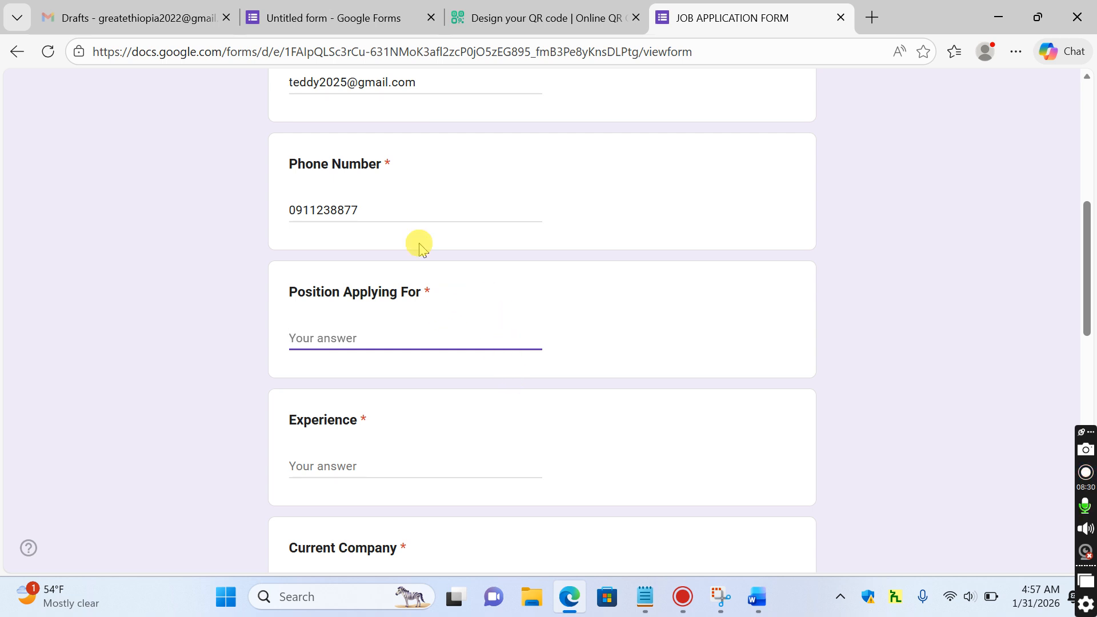
Change the Position Applying For question's type to Dropdown
{"action": "left_click", "coordinate": [324, 17]}
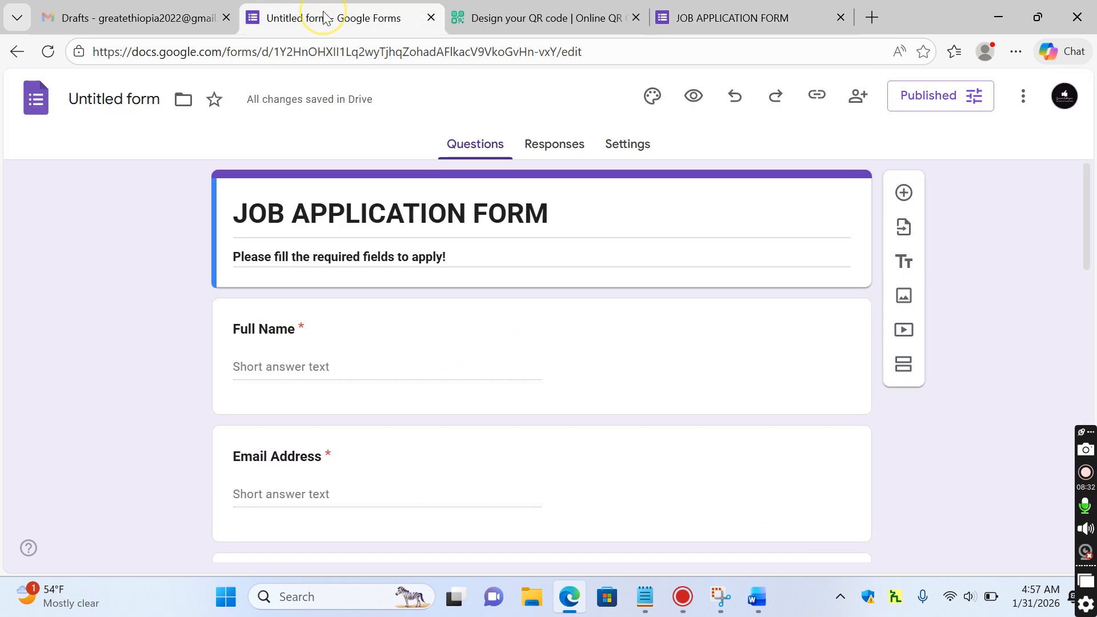
{"action": "left_click_drag", "start_coordinate": [1088, 178], "coordinate": [1092, 300]}
{"action": "left_click", "coordinate": [376, 325]}
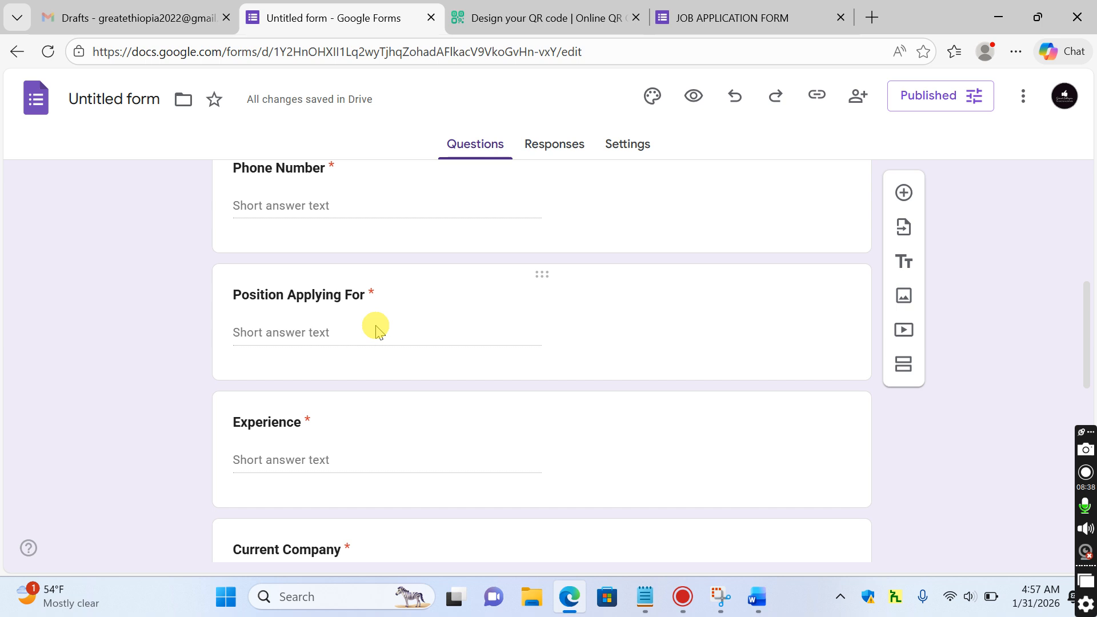
{"action": "left_click", "coordinate": [320, 289]}
{"action": "left_click", "coordinate": [805, 308]}
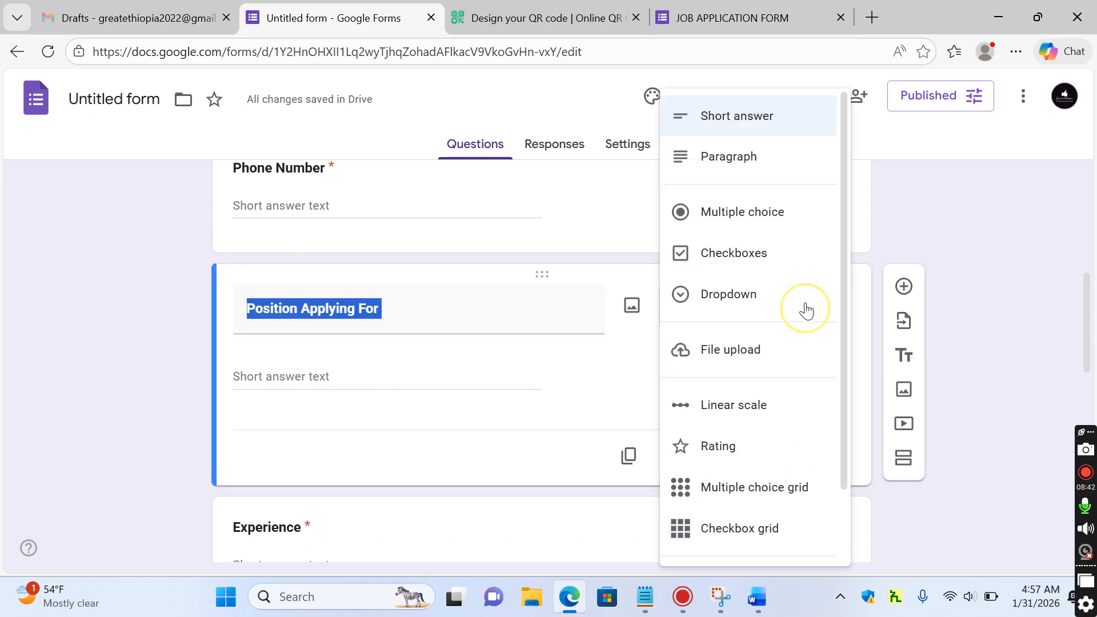
{"action": "left_click", "coordinate": [748, 298]}
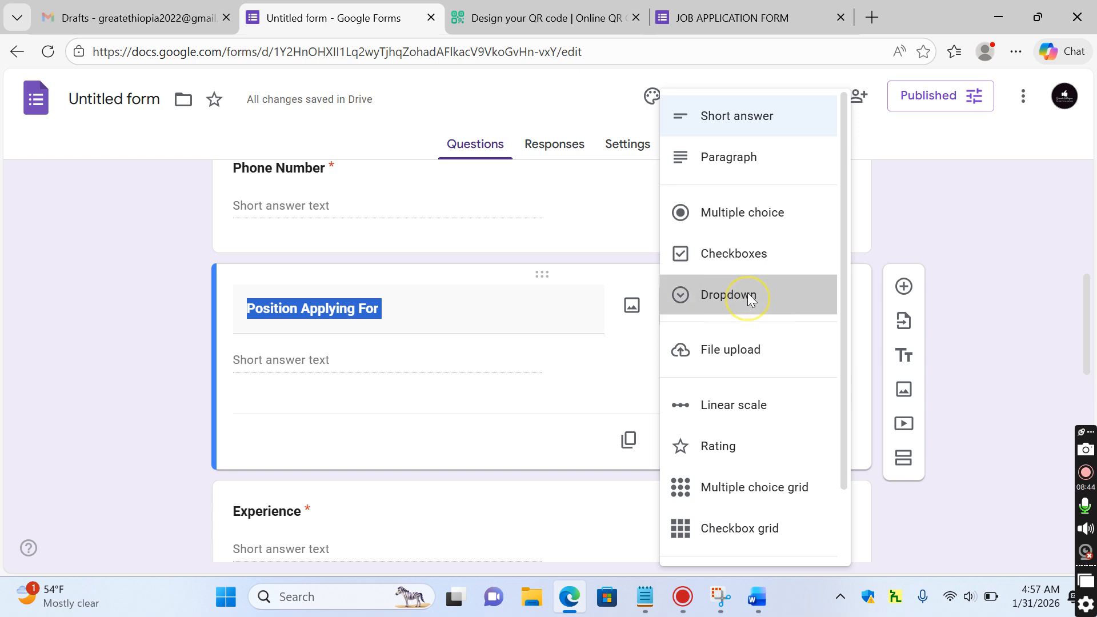
Give the dropdown the options Senior Accountant, IT Manager and HR Expert
{"action": "left_click", "coordinate": [283, 362]}
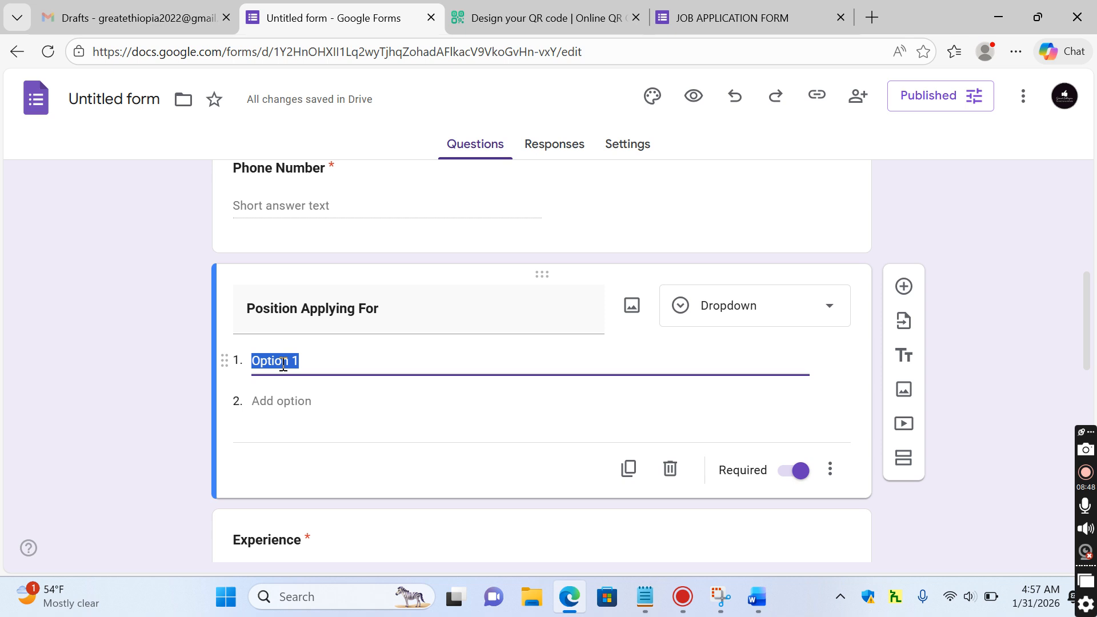
{"action": "type", "text": "Senior Accountant"}
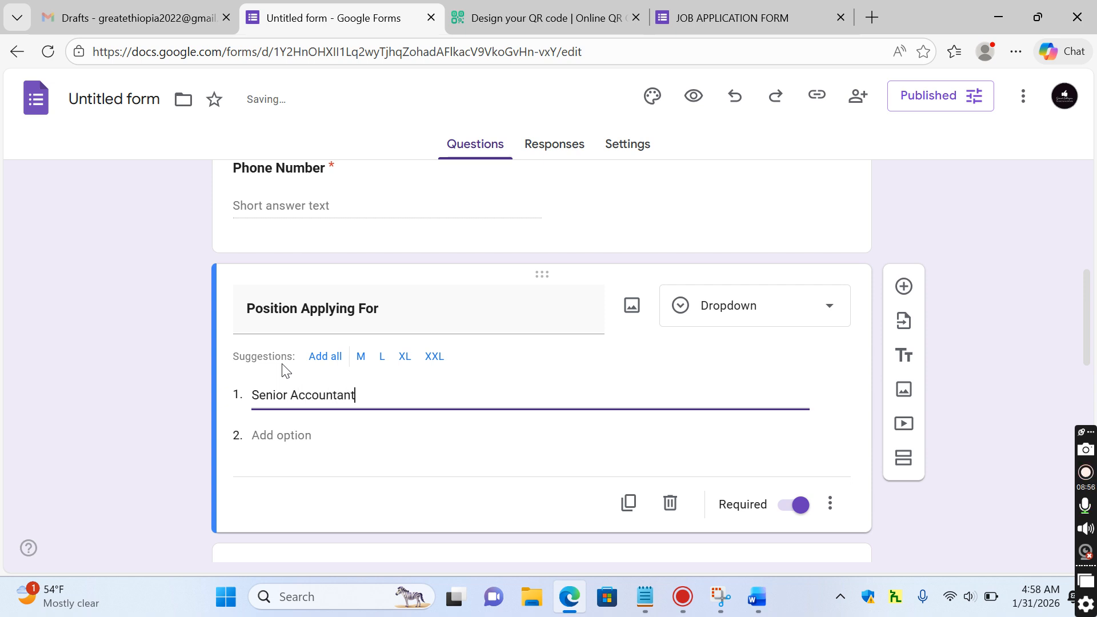
{"action": "left_click", "coordinate": [282, 435]}
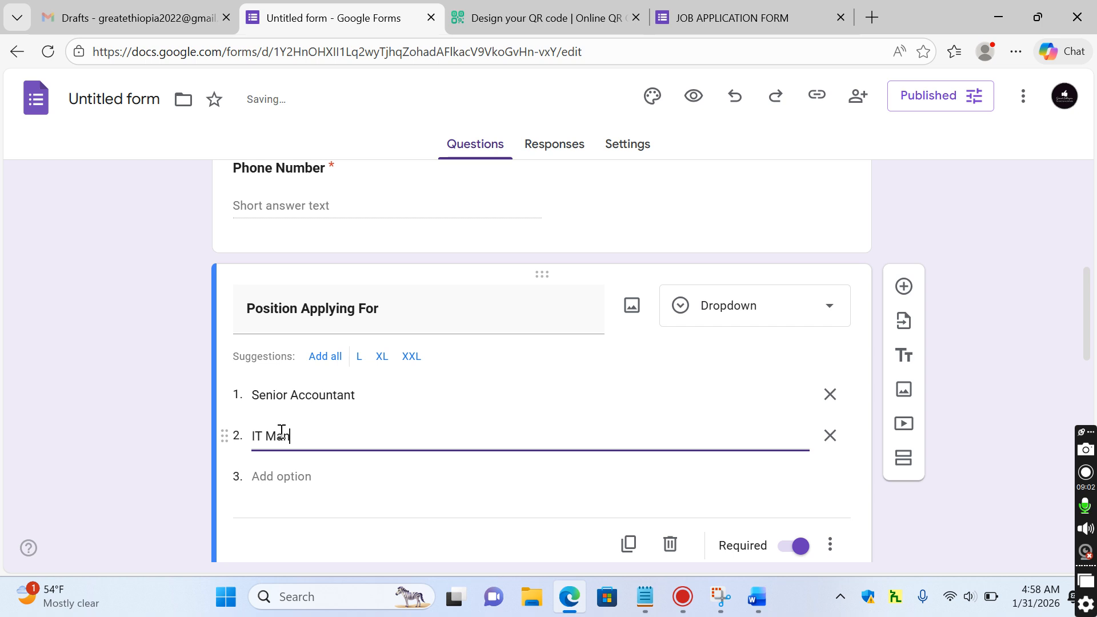
{"action": "left_click", "coordinate": [268, 476]}
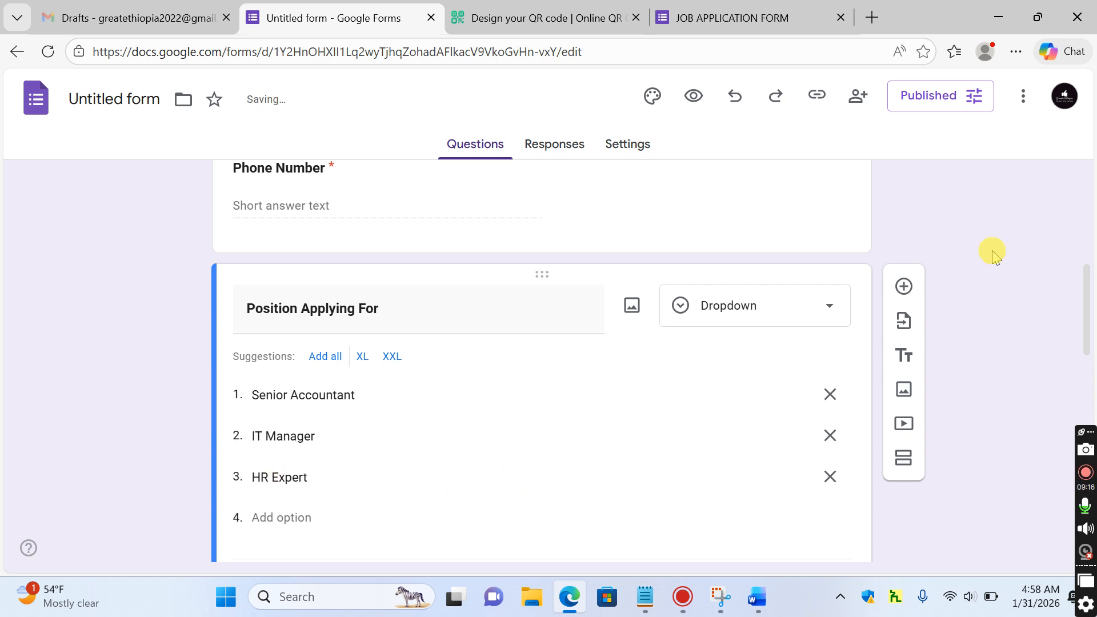
{"action": "left_click", "coordinate": [702, 15]}
{"action": "left_click", "coordinate": [612, 54]}
Reload the live form and choose IT Manager for Position Applying For
{"action": "key", "text": "Return"}
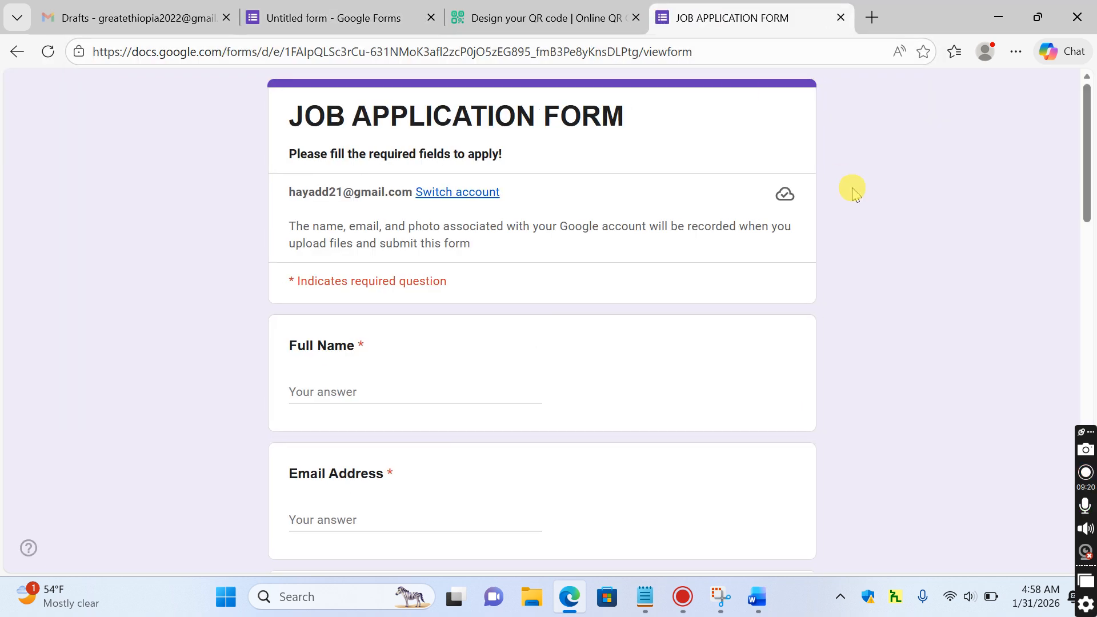
{"action": "left_click_drag", "start_coordinate": [1089, 103], "coordinate": [1082, 205]}
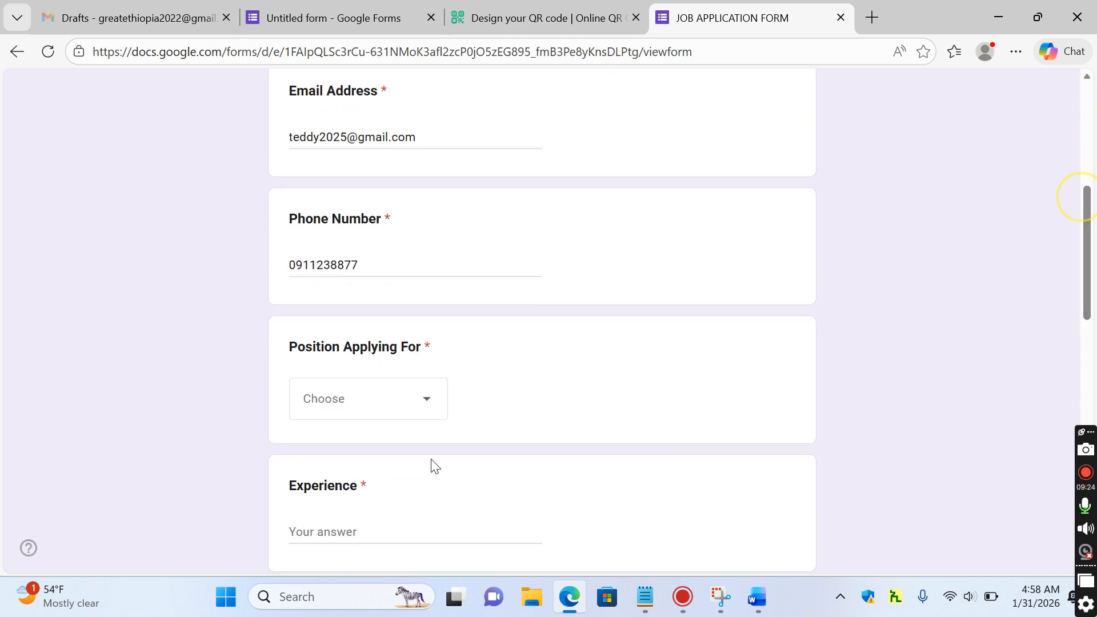
{"action": "left_click", "coordinate": [423, 401]}
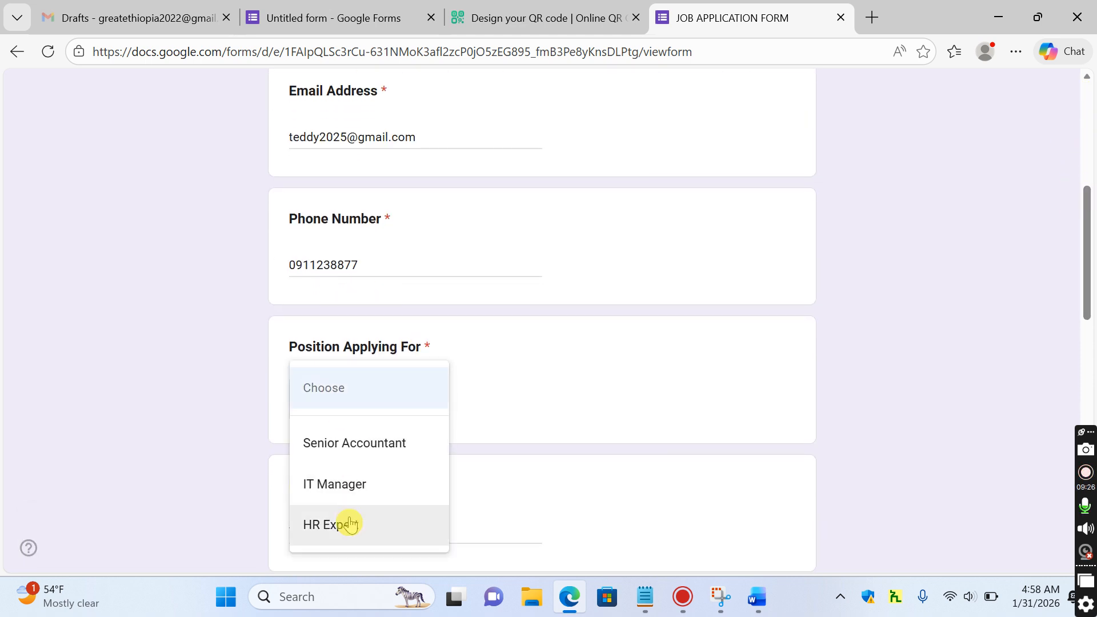
{"action": "left_click_drag", "start_coordinate": [1089, 206], "coordinate": [1090, 111]}
{"action": "left_click", "coordinate": [772, 326]}
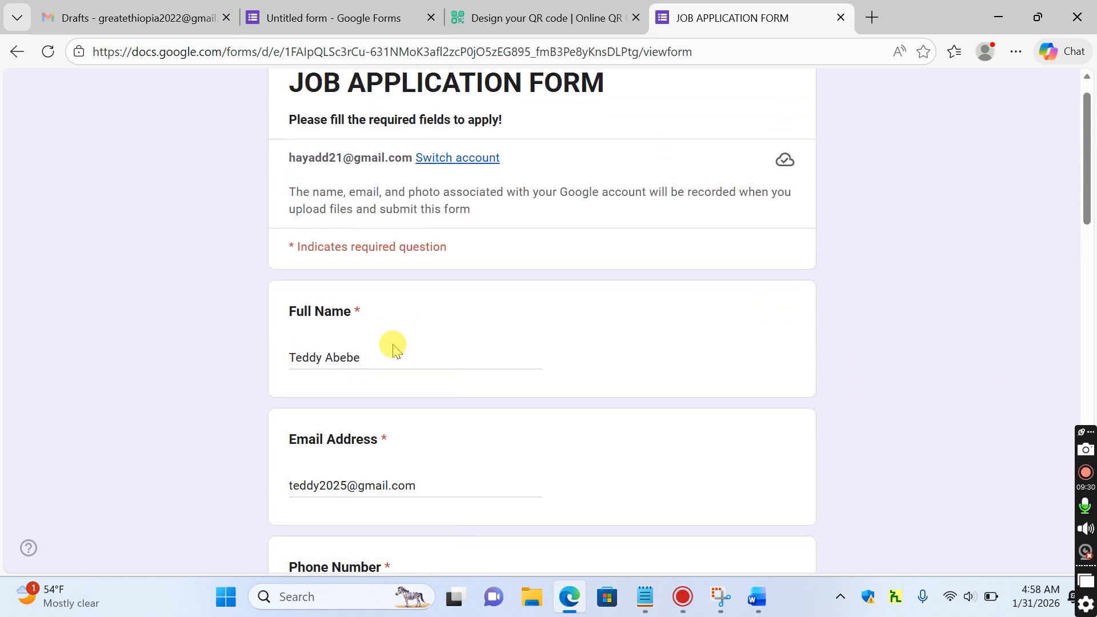
{"action": "left_click_drag", "start_coordinate": [1090, 108], "coordinate": [1089, 223]}
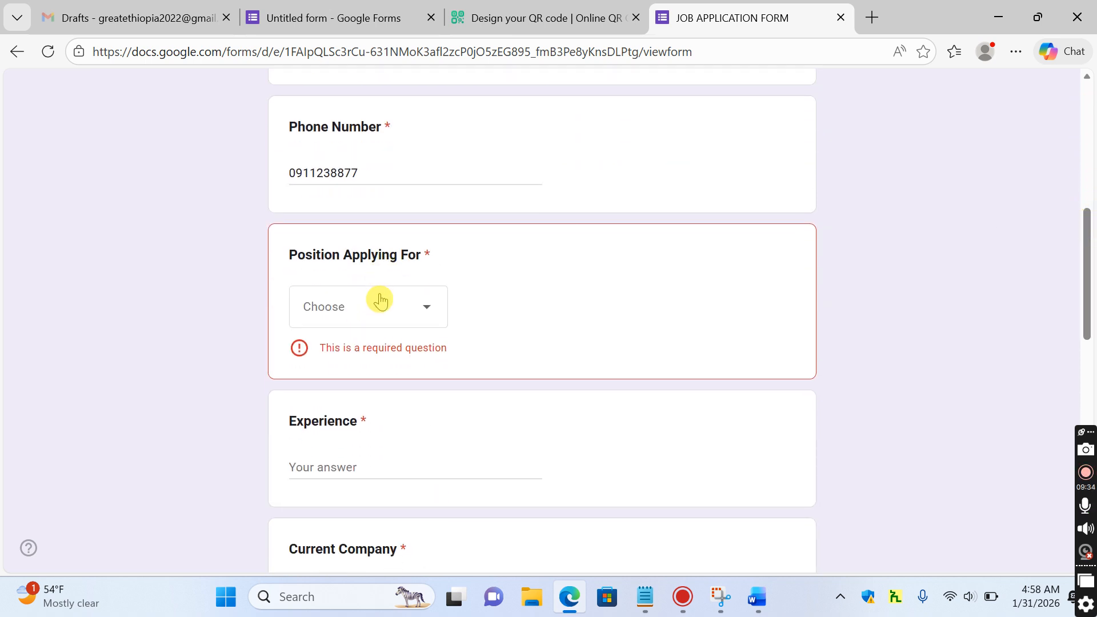
{"action": "left_click", "coordinate": [408, 307]}
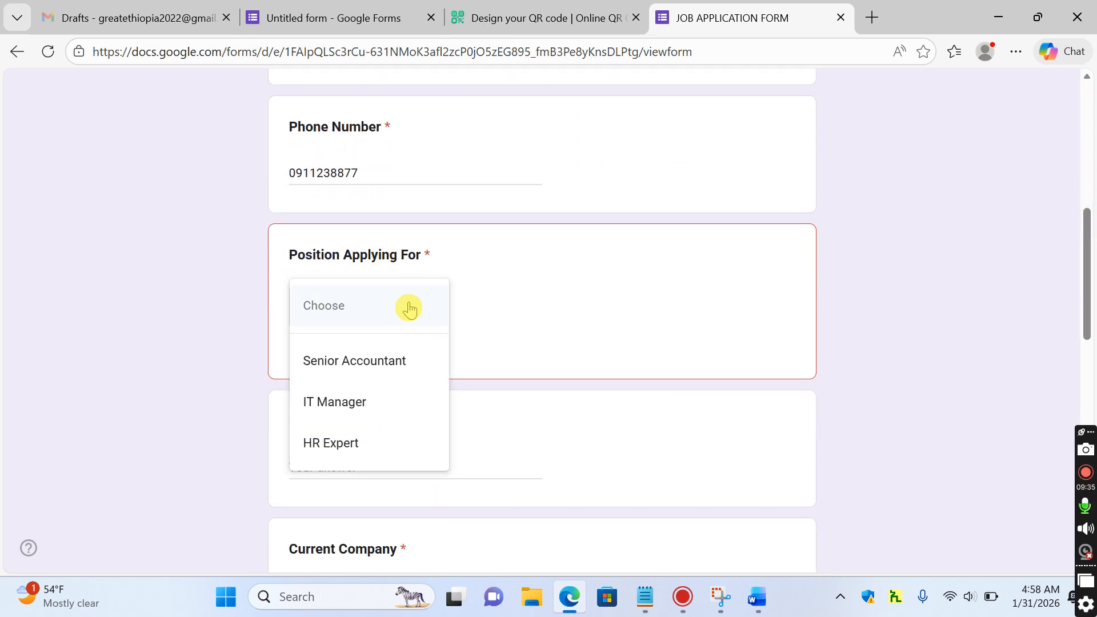
{"action": "left_click", "coordinate": [358, 405]}
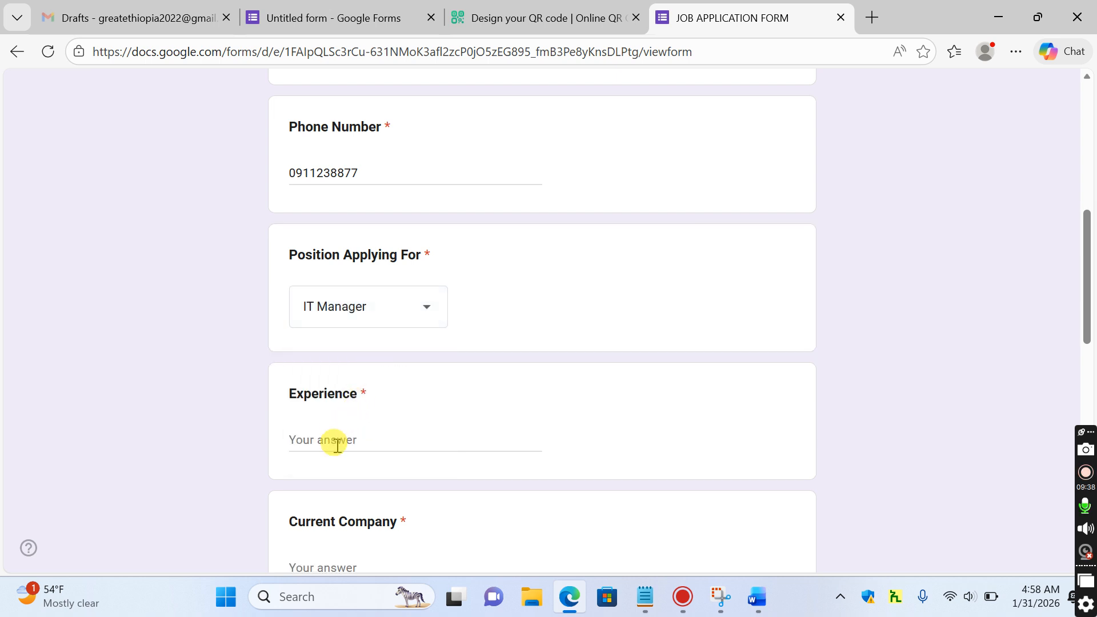
Answer the Experience question with 10
{"action": "left_click", "coordinate": [346, 440]}
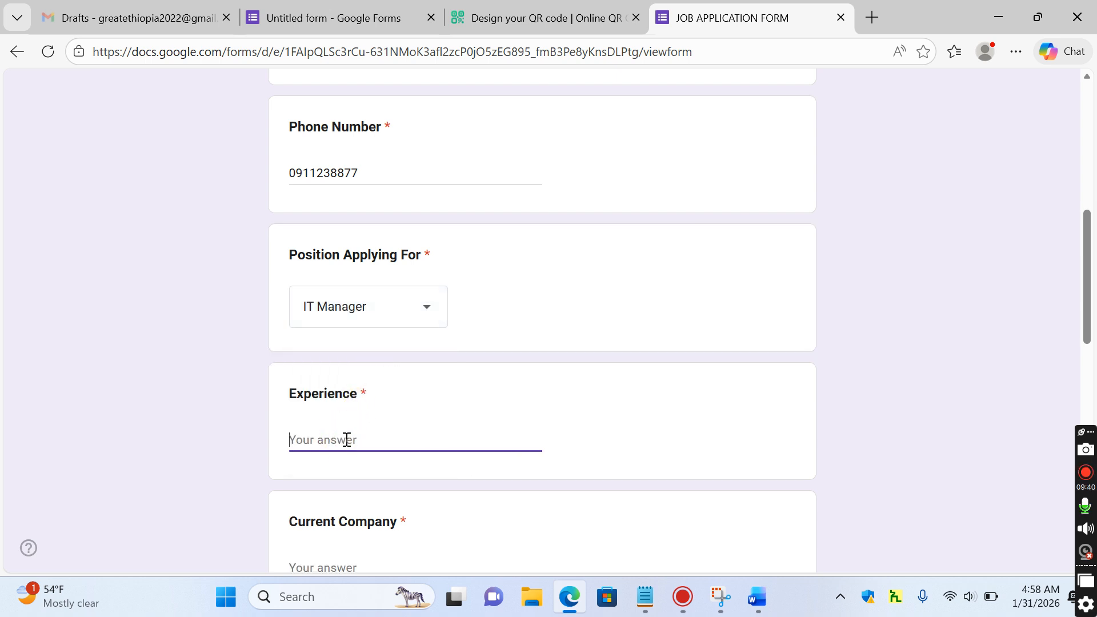
{"action": "left_click_drag", "start_coordinate": [1086, 293], "coordinate": [1090, 319]}
{"action": "left_click", "coordinate": [284, 354]}
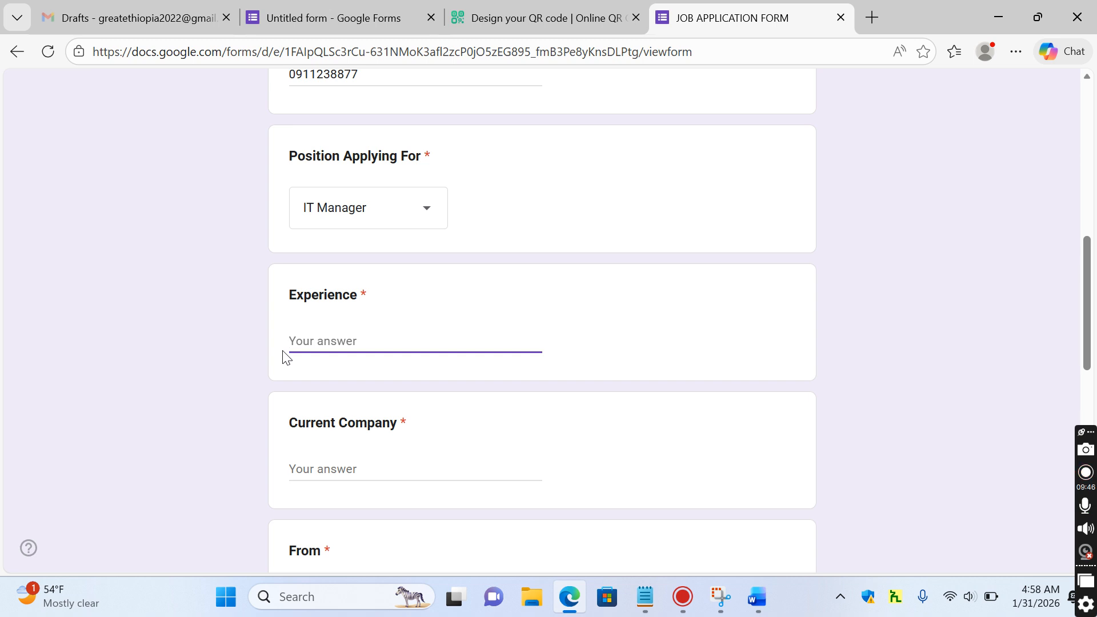
{"action": "type", "text": "10"}
{"action": "left_click", "coordinate": [361, 17]}
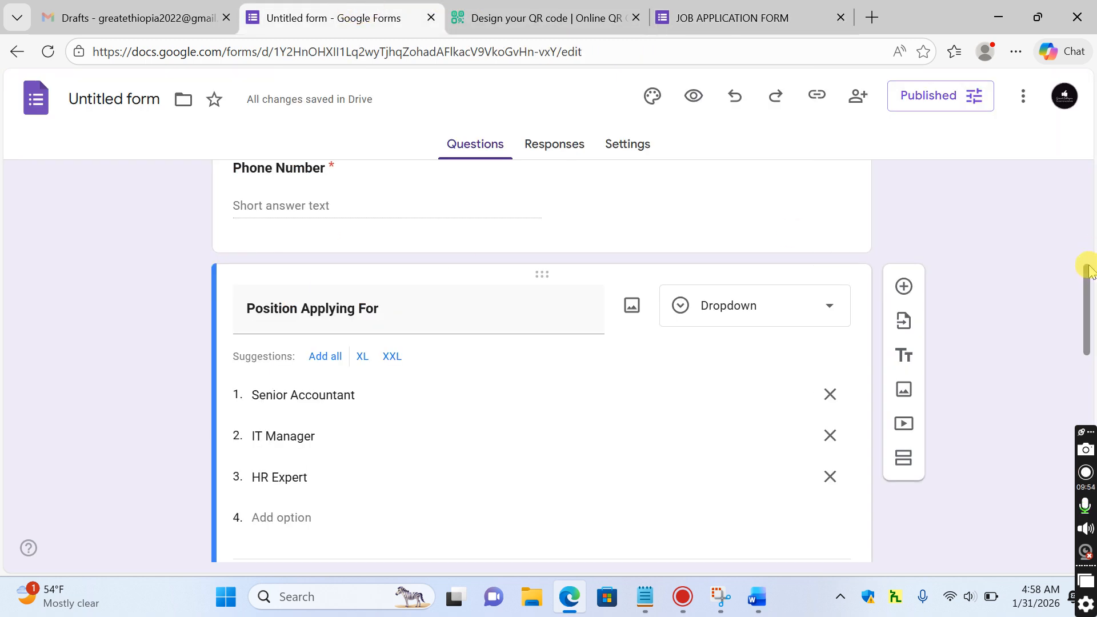
Retitle the Experience question to 'Total Experience' and return to the live form tab
{"action": "left_click_drag", "start_coordinate": [1088, 309], "coordinate": [1092, 353]}
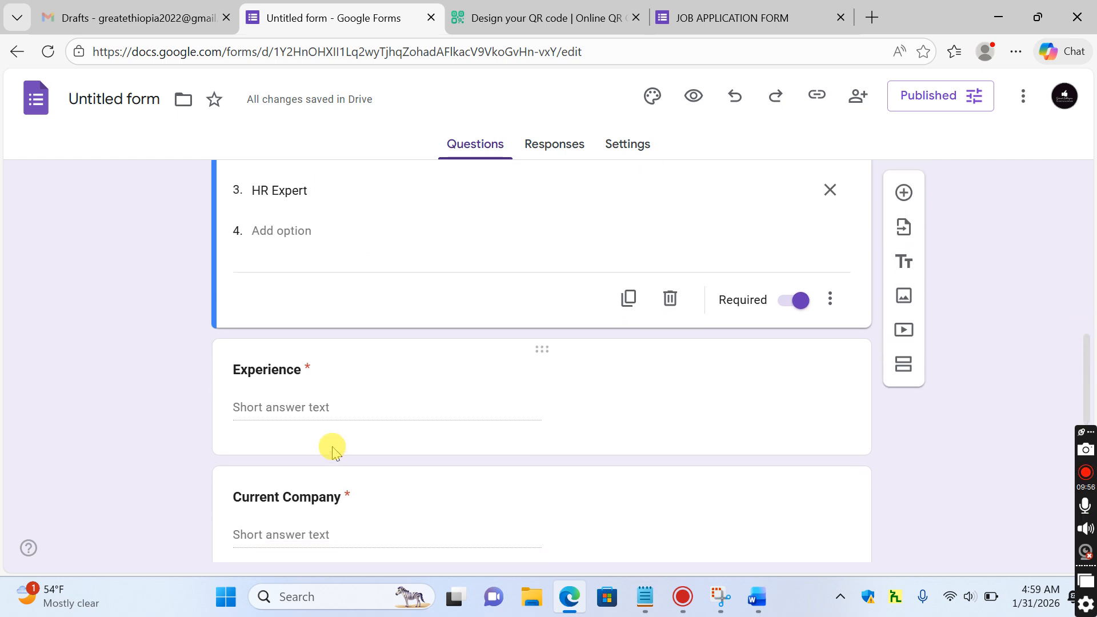
{"action": "left_click", "coordinate": [356, 393]}
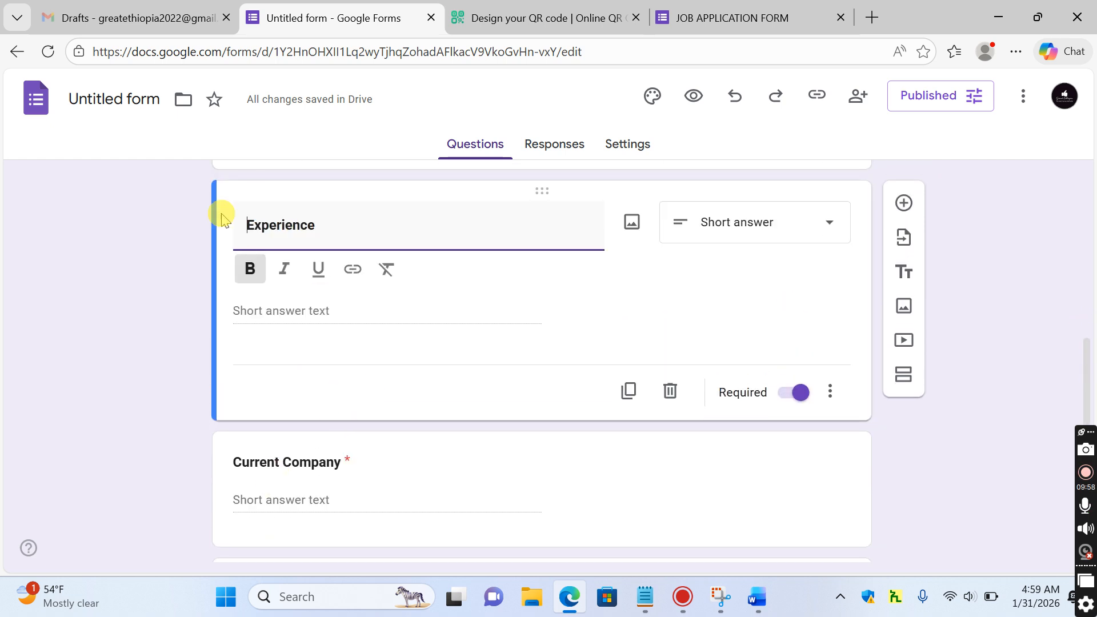
{"action": "type", "text": "Total"}
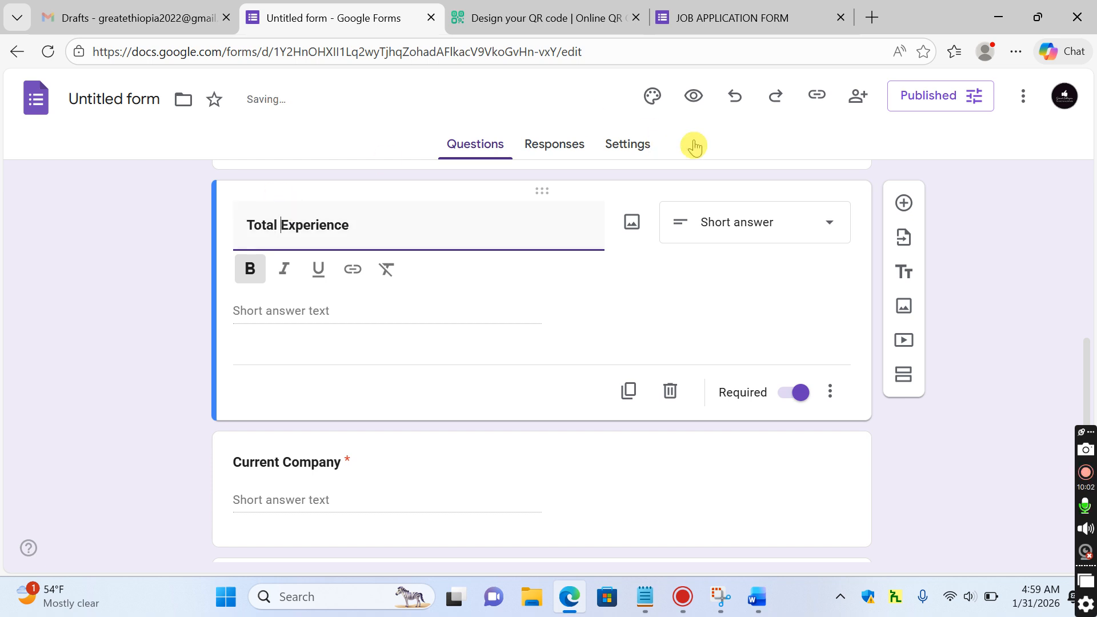
{"action": "left_click", "coordinate": [938, 156]}
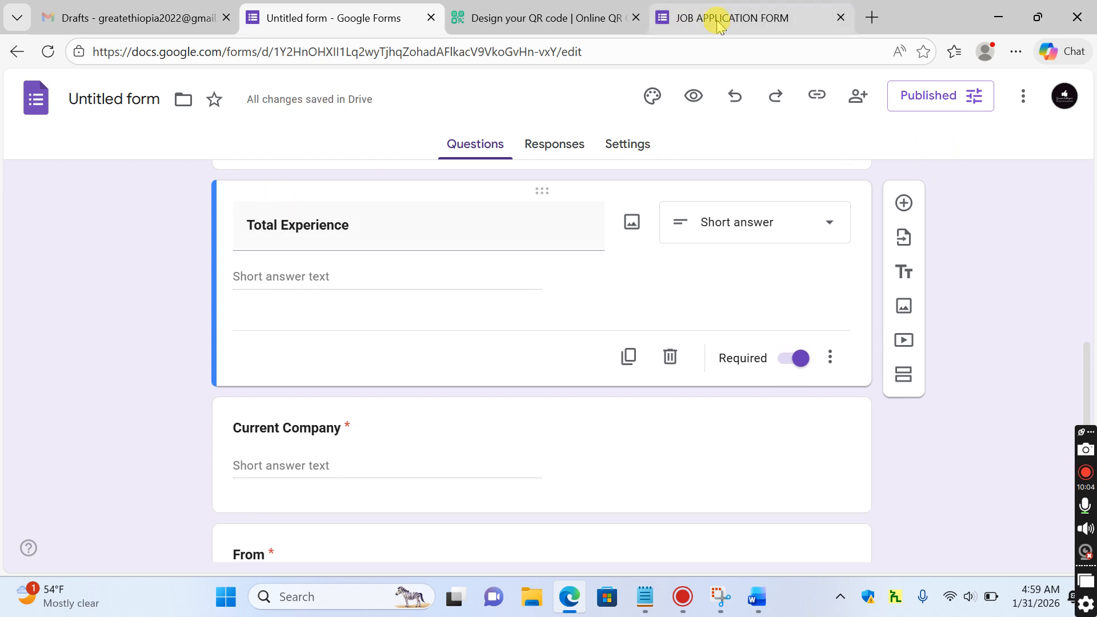
{"action": "left_click", "coordinate": [719, 18]}
Reload the form and enter ABC COMPANY as the Current Company answer
{"action": "left_click", "coordinate": [567, 53]}
{"action": "key", "text": "Return"}
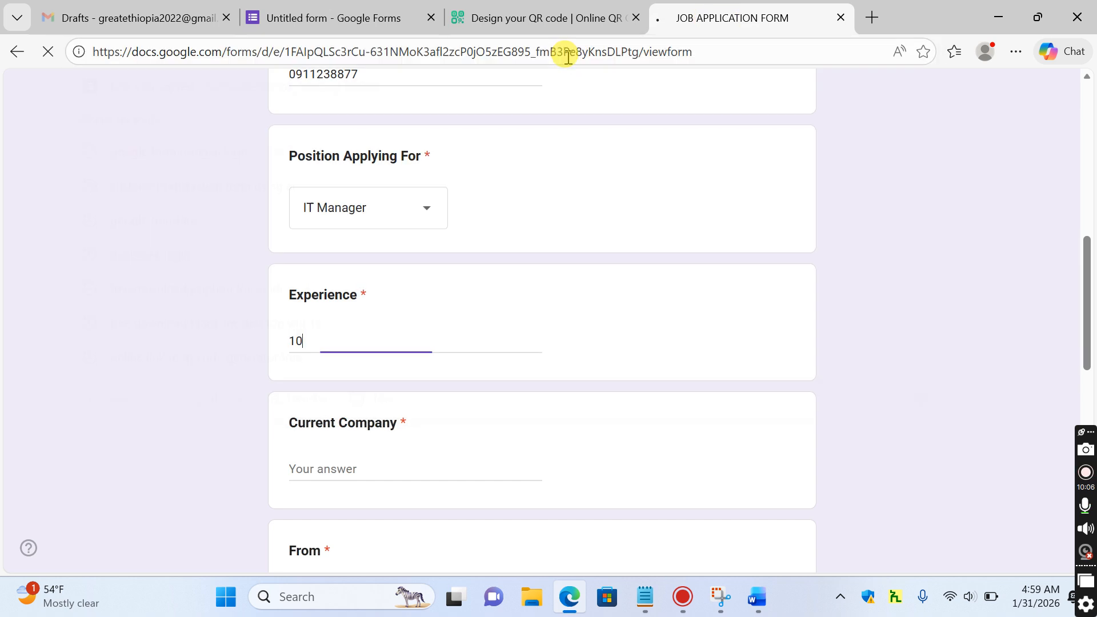
{"action": "left_click_drag", "start_coordinate": [1089, 172], "coordinate": [1089, 282]}
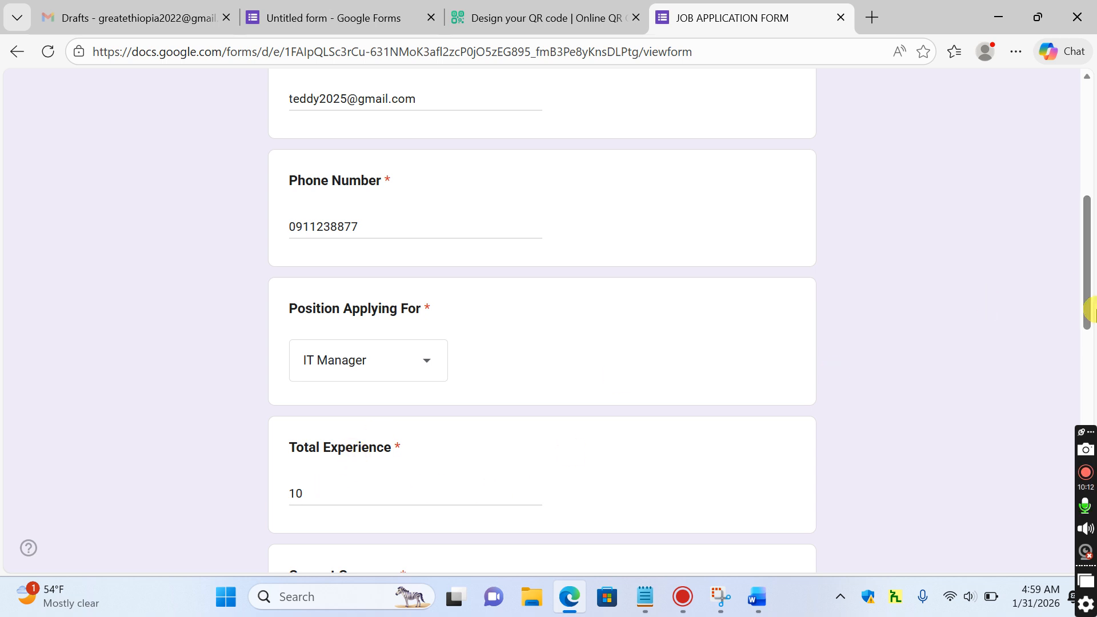
{"action": "left_click_drag", "start_coordinate": [1088, 306], "coordinate": [1087, 394]}
{"action": "left_click", "coordinate": [383, 290]}
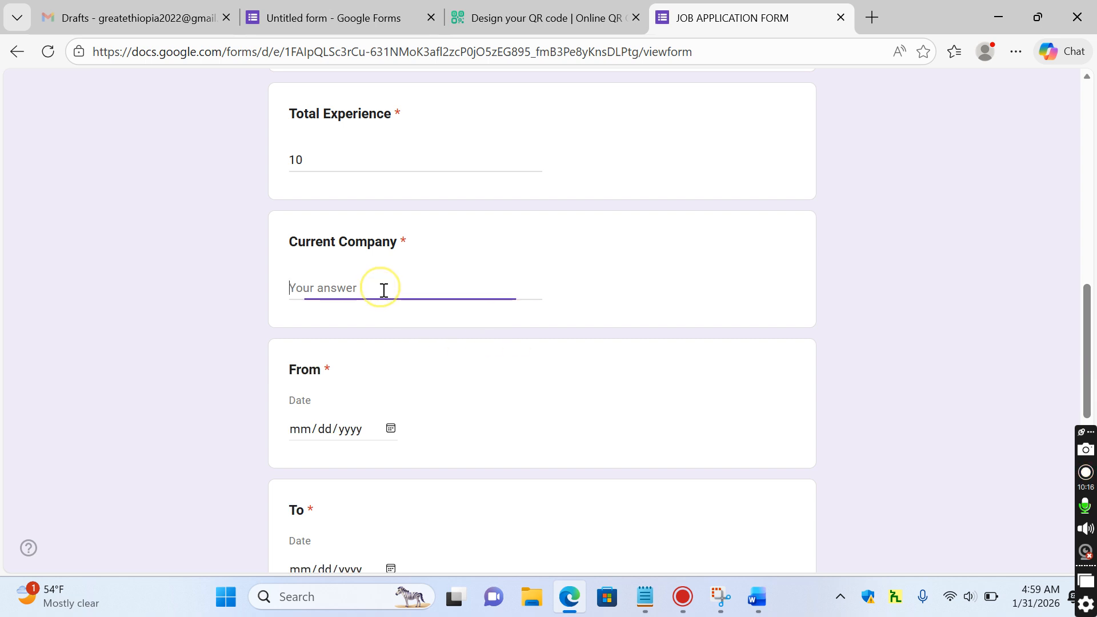
{"action": "type", "text": "ABC COMPANY"}
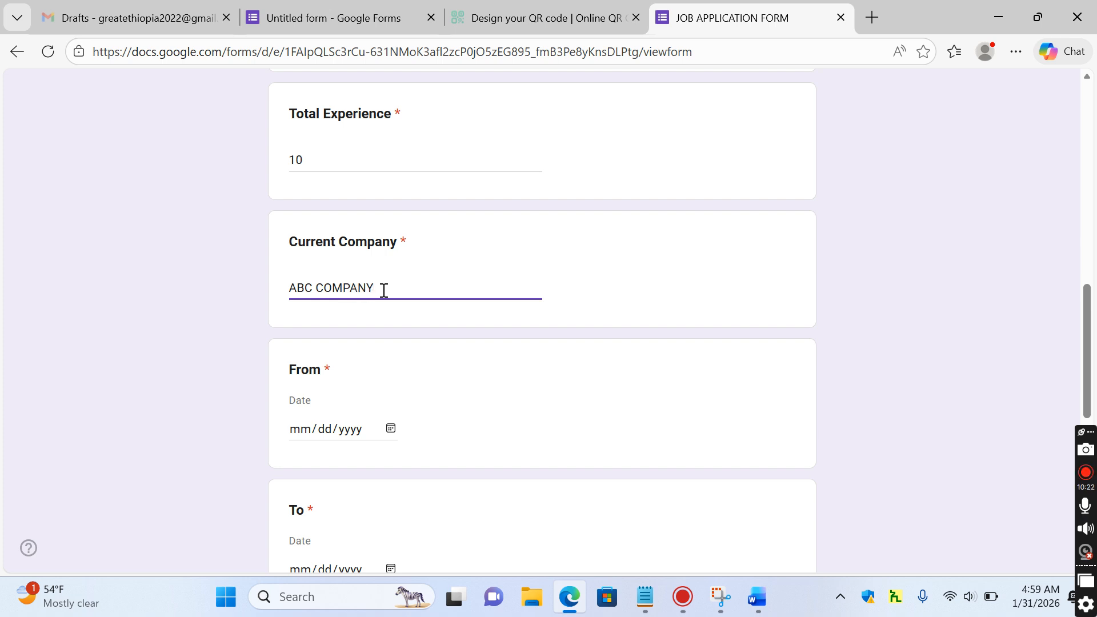
{"action": "triple_click", "coordinate": [383, 290]}
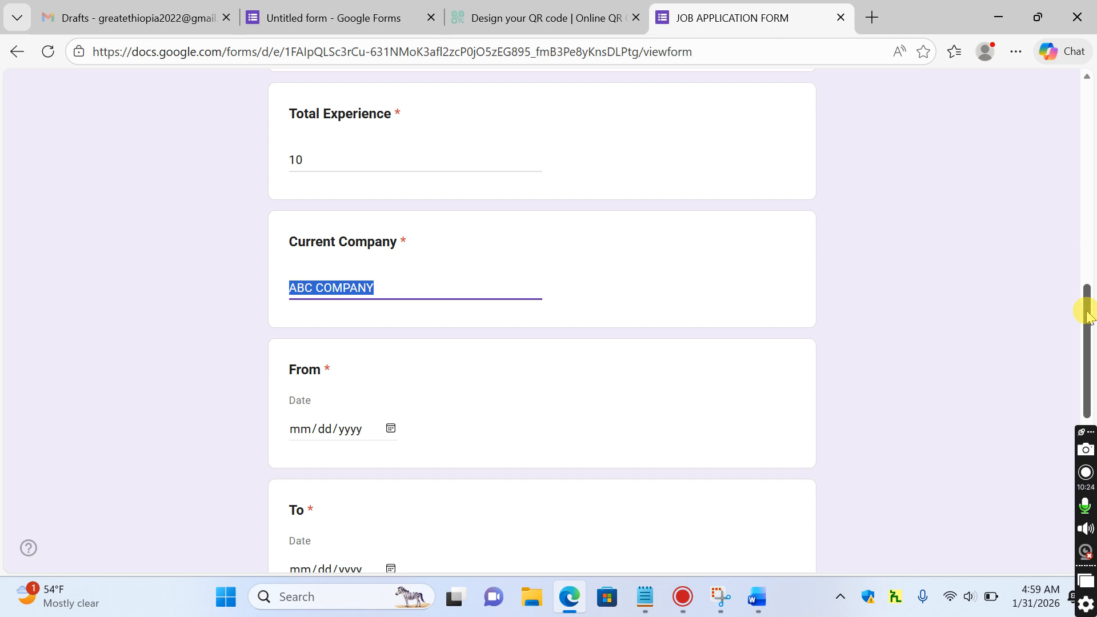
{"action": "left_click_drag", "start_coordinate": [1089, 325], "coordinate": [1088, 380]}
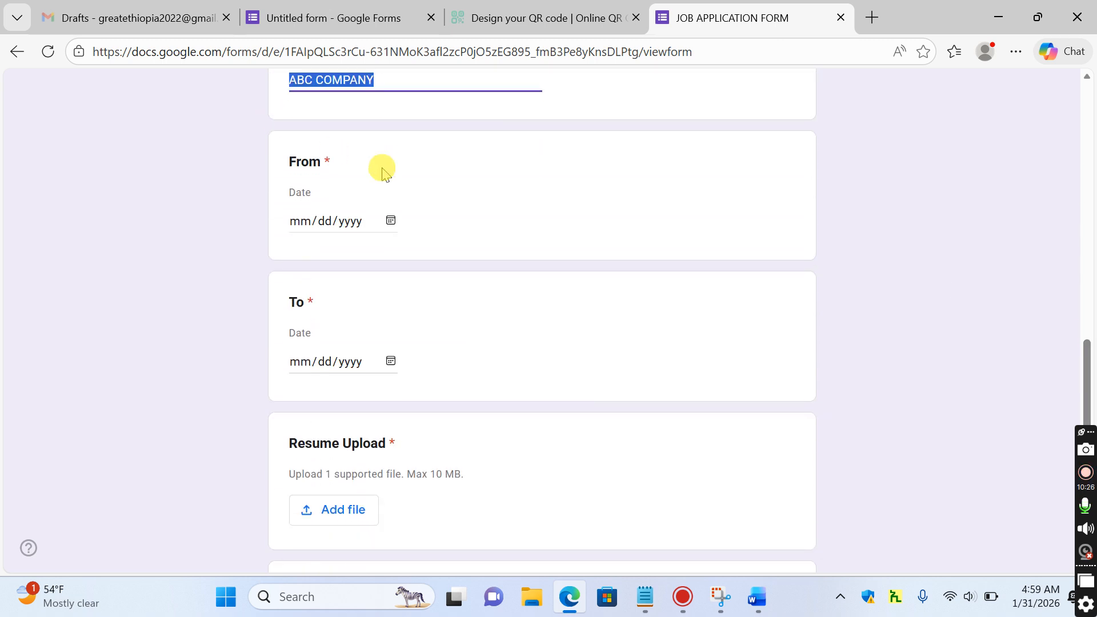
Set the employment dates From 05/31/2013 and To today, 01/31/2026
{"action": "left_click", "coordinate": [399, 218]}
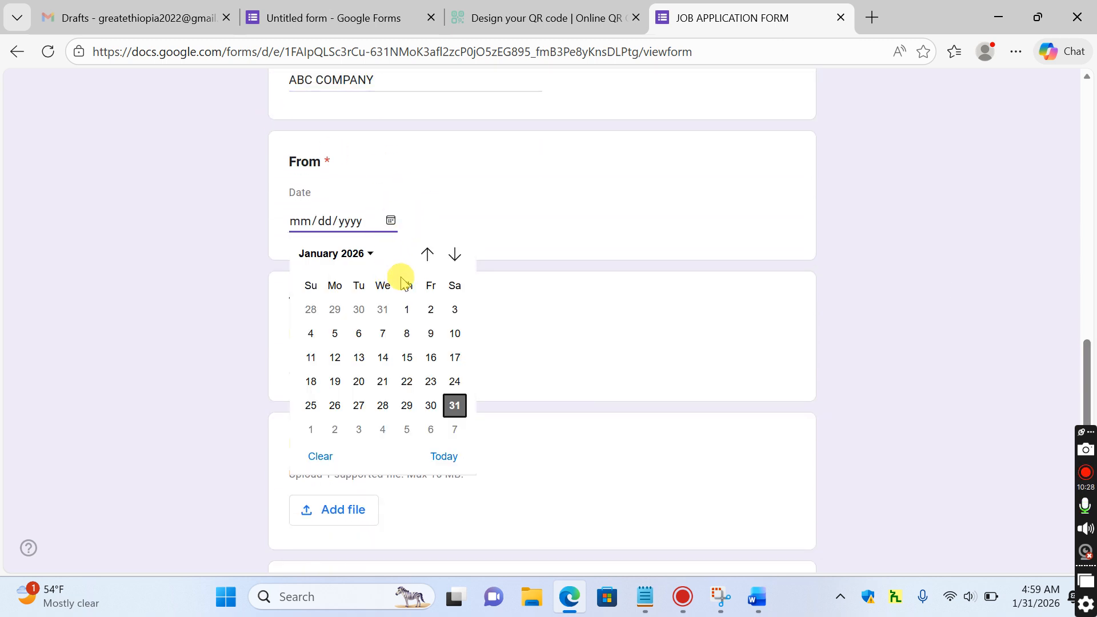
{"action": "left_click", "coordinate": [366, 252]}
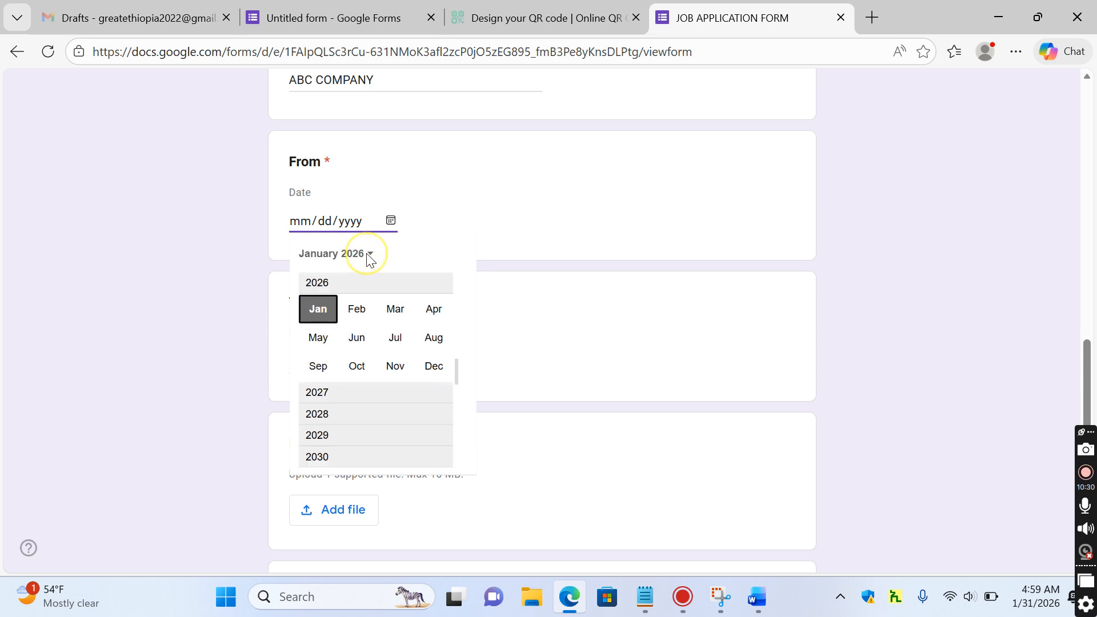
{"action": "left_click", "coordinate": [319, 338]}
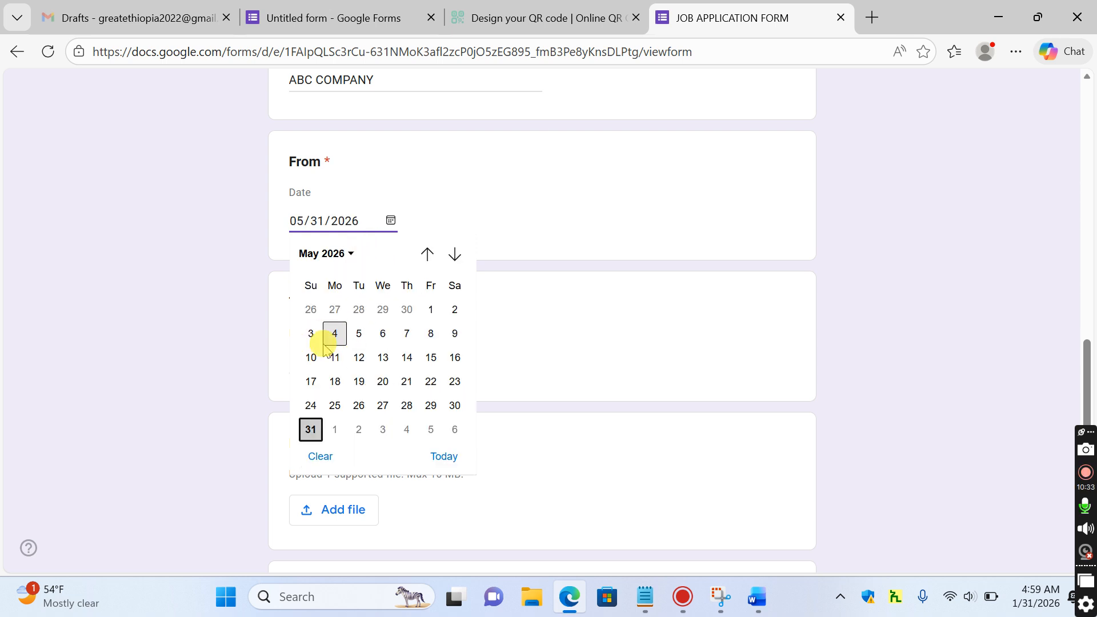
{"action": "left_click", "coordinate": [354, 222]}
{"action": "type", "text": "201"}
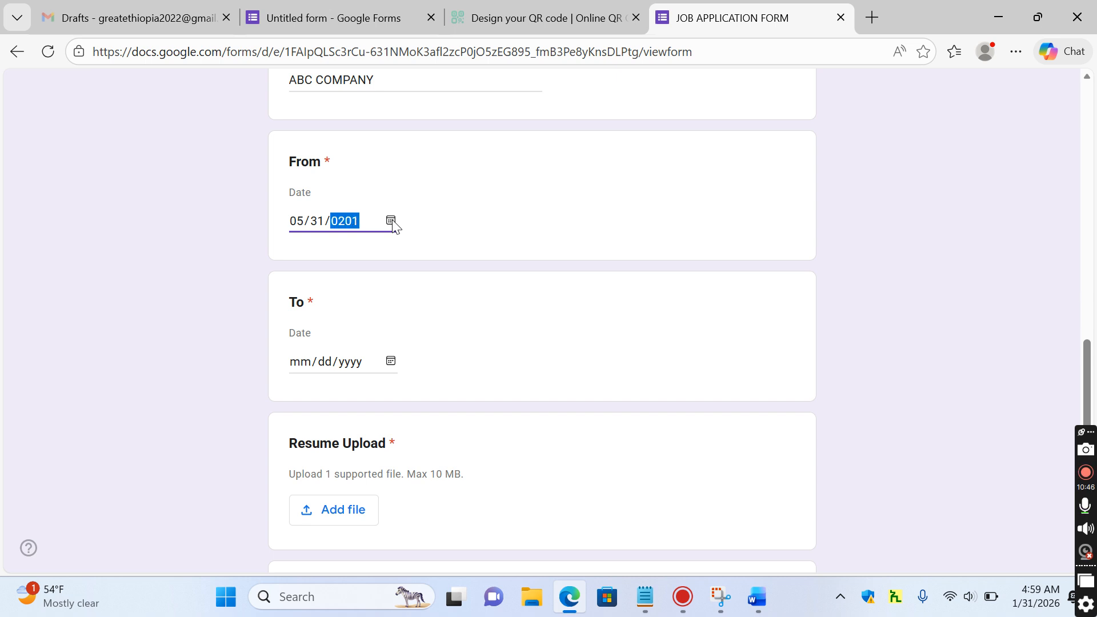
{"action": "left_click", "coordinate": [416, 297]}
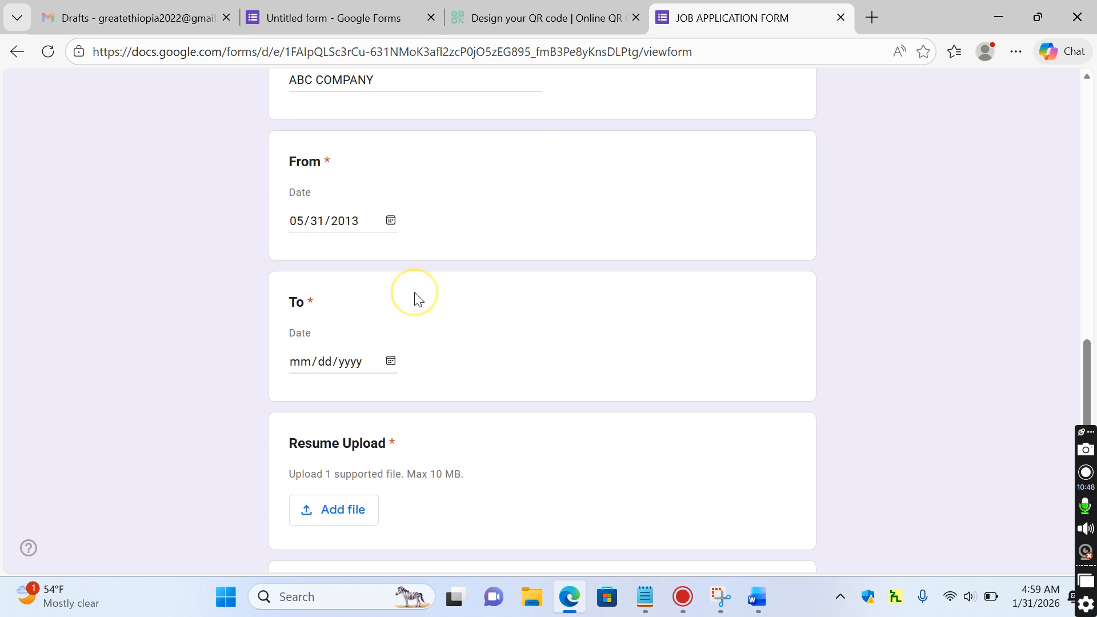
{"action": "left_click", "coordinate": [392, 362]}
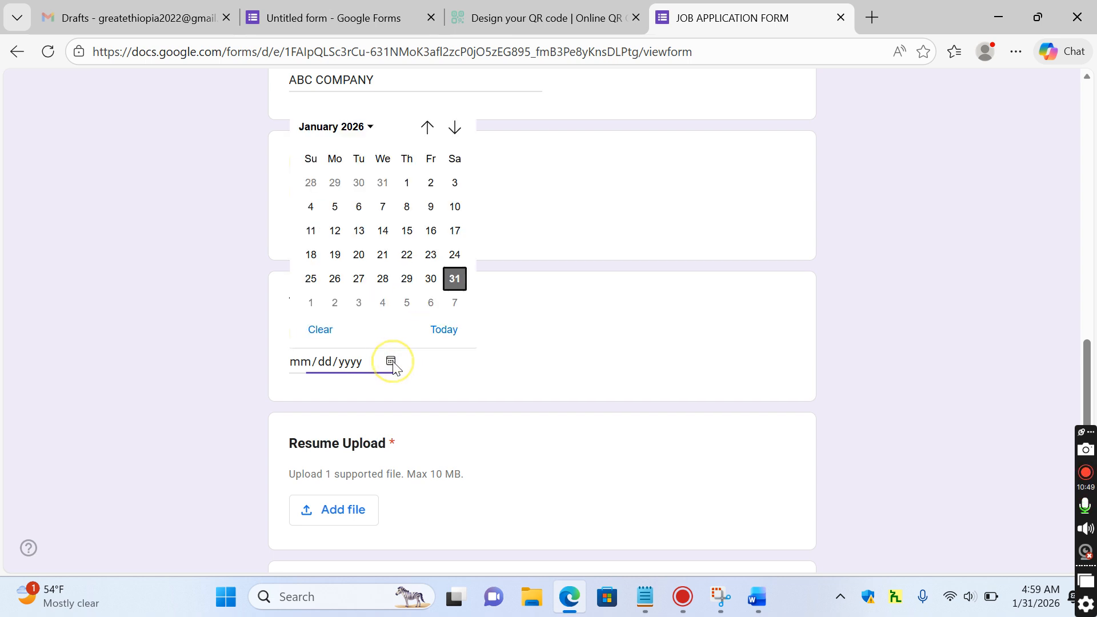
{"action": "left_click", "coordinate": [449, 330]}
{"action": "left_click", "coordinate": [450, 329]}
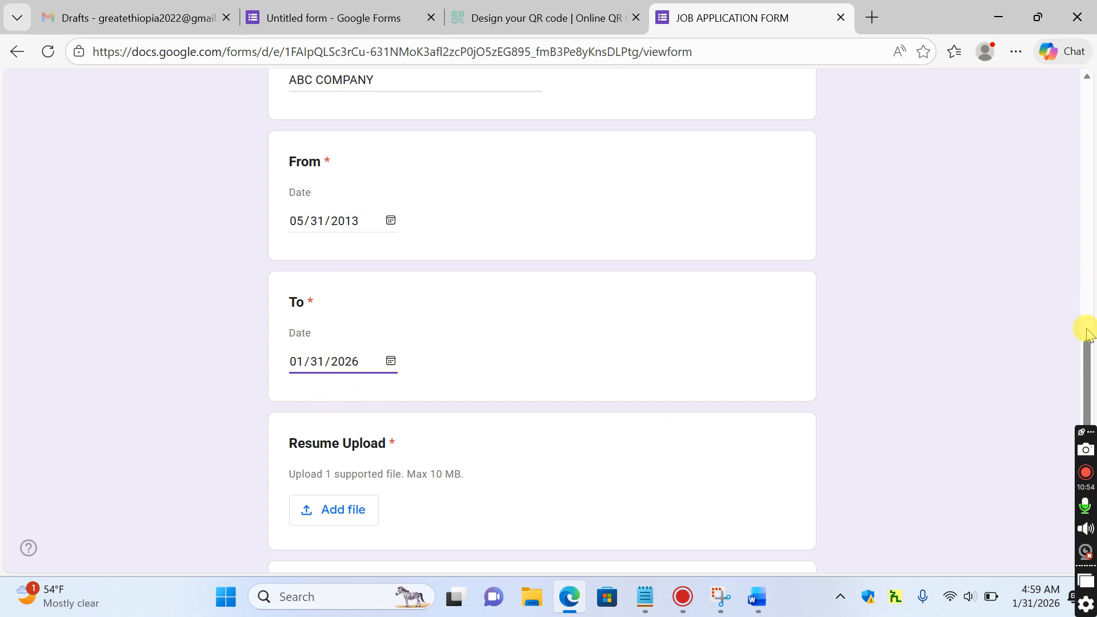
{"action": "left_click_drag", "start_coordinate": [1085, 355], "coordinate": [1088, 404]}
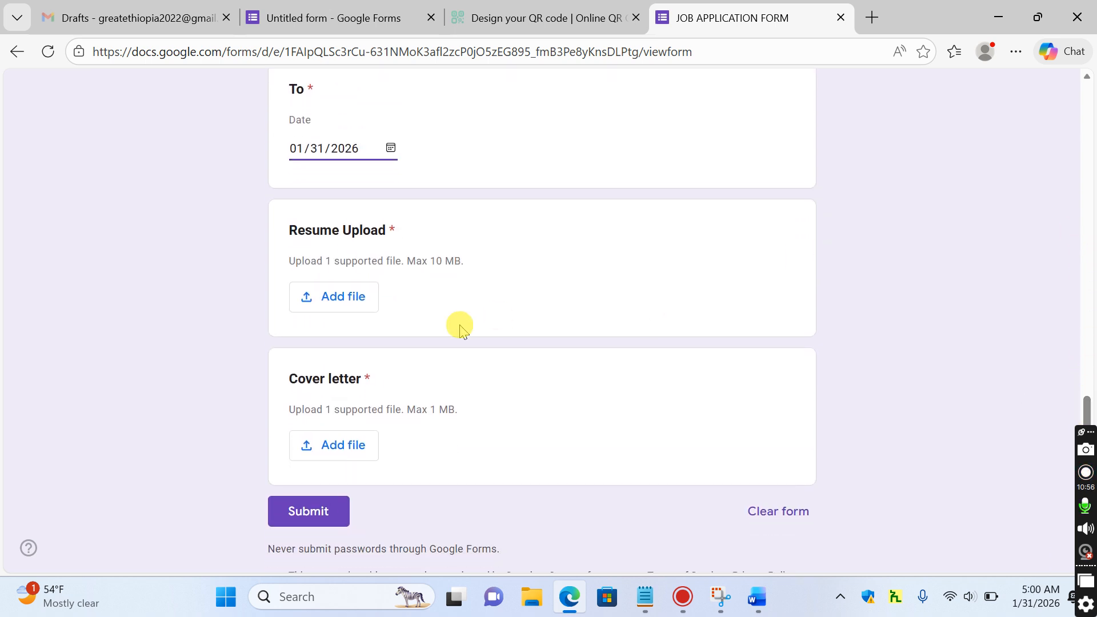
Attach STUDENT.docx as the Resume Upload
{"action": "left_click", "coordinate": [340, 296]}
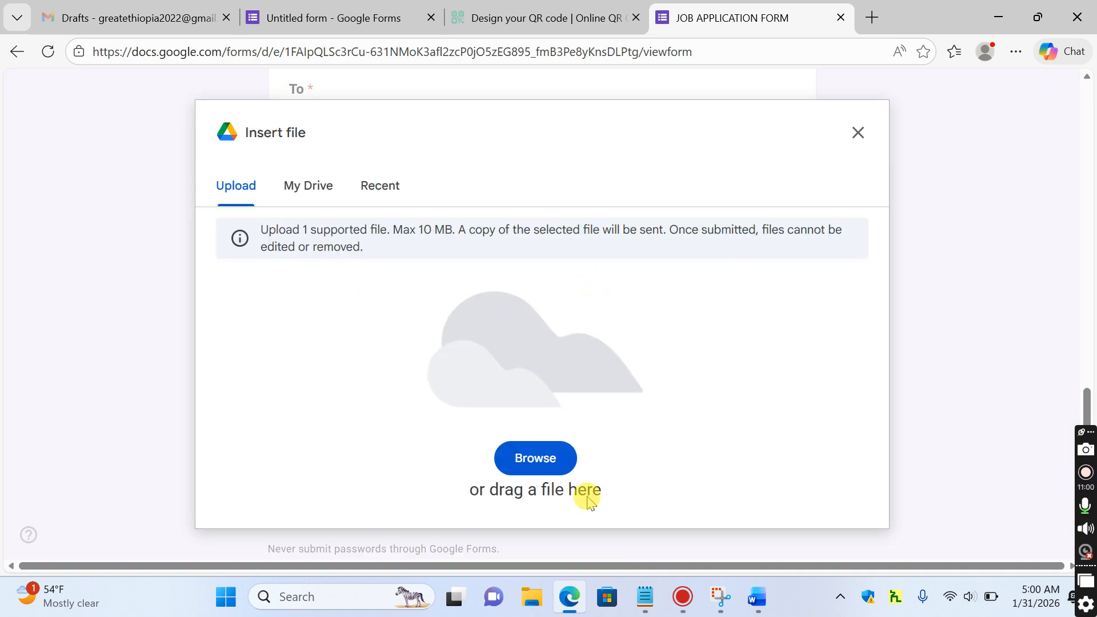
{"action": "left_click", "coordinate": [538, 458]}
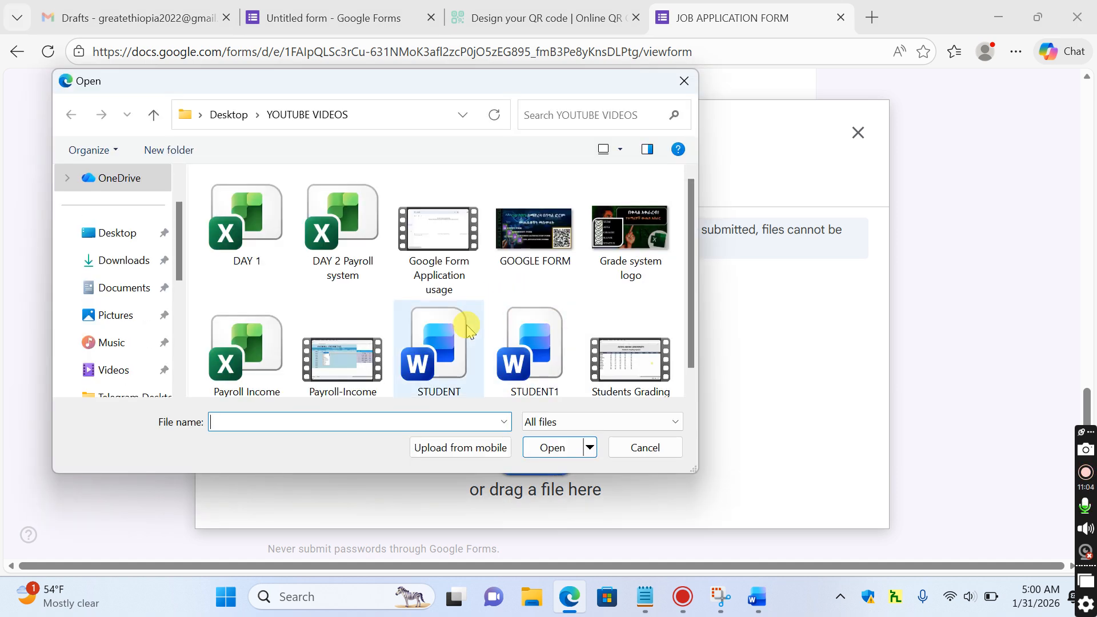
{"action": "double_click", "coordinate": [456, 334]}
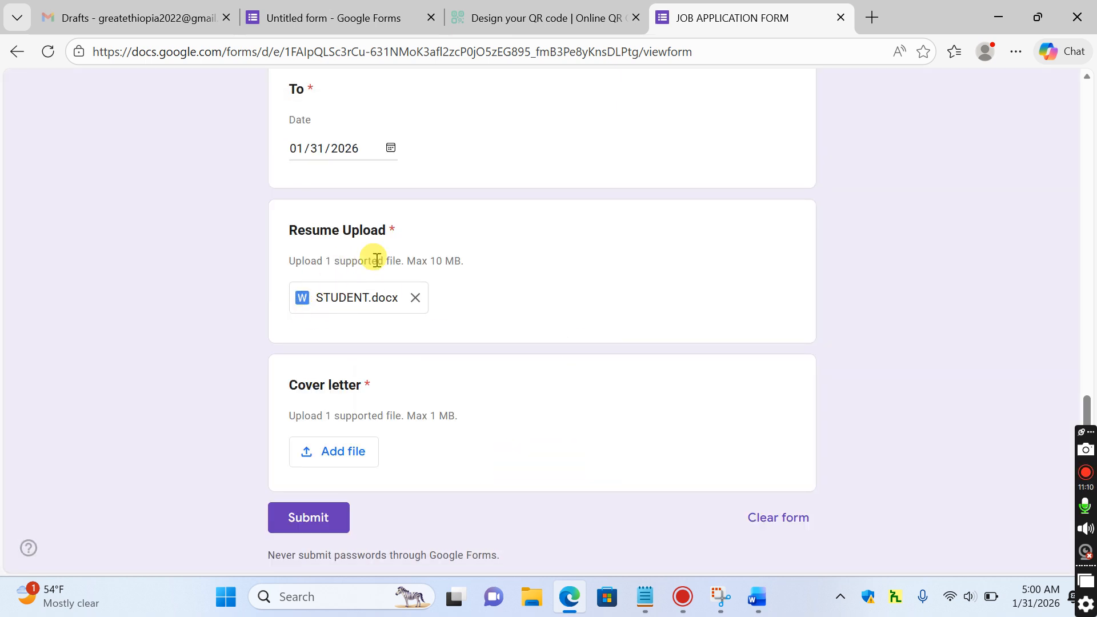
Attach STUDENT.docx as the cover letter and submit the application
{"action": "left_click", "coordinate": [343, 451]}
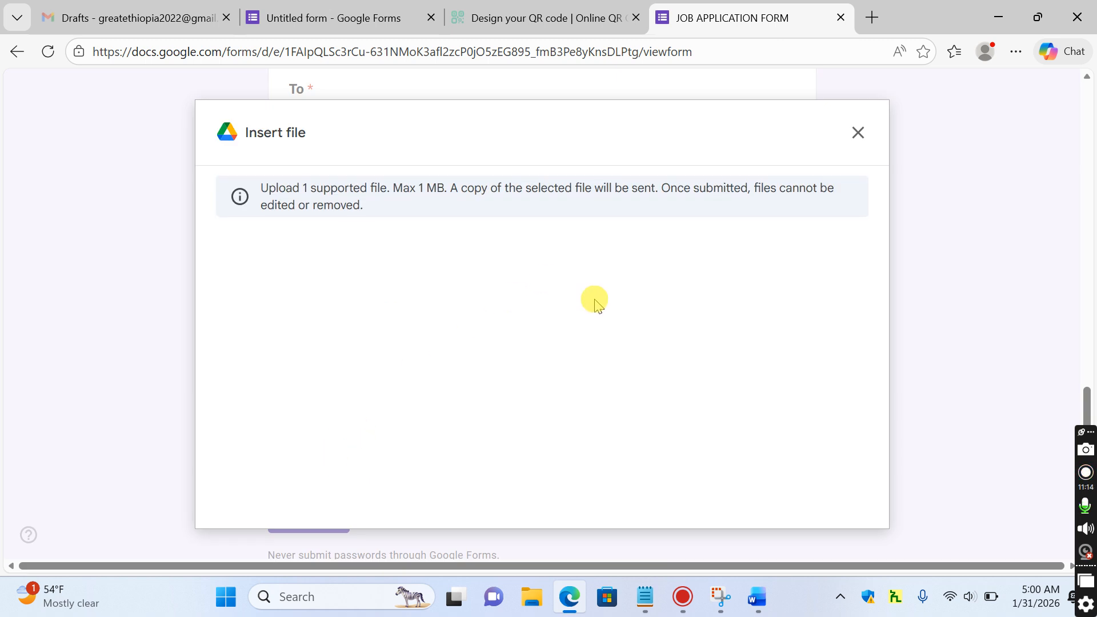
{"action": "left_click", "coordinate": [545, 466]}
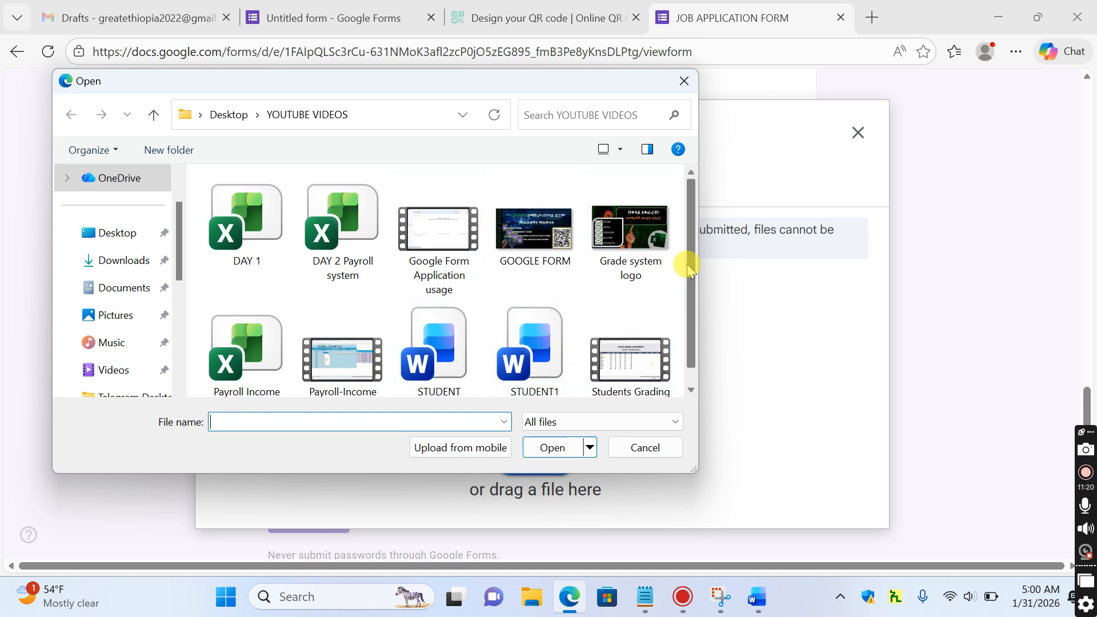
{"action": "scroll", "coordinate": [692, 302], "scroll_direction": "down", "scroll_amount": 1}
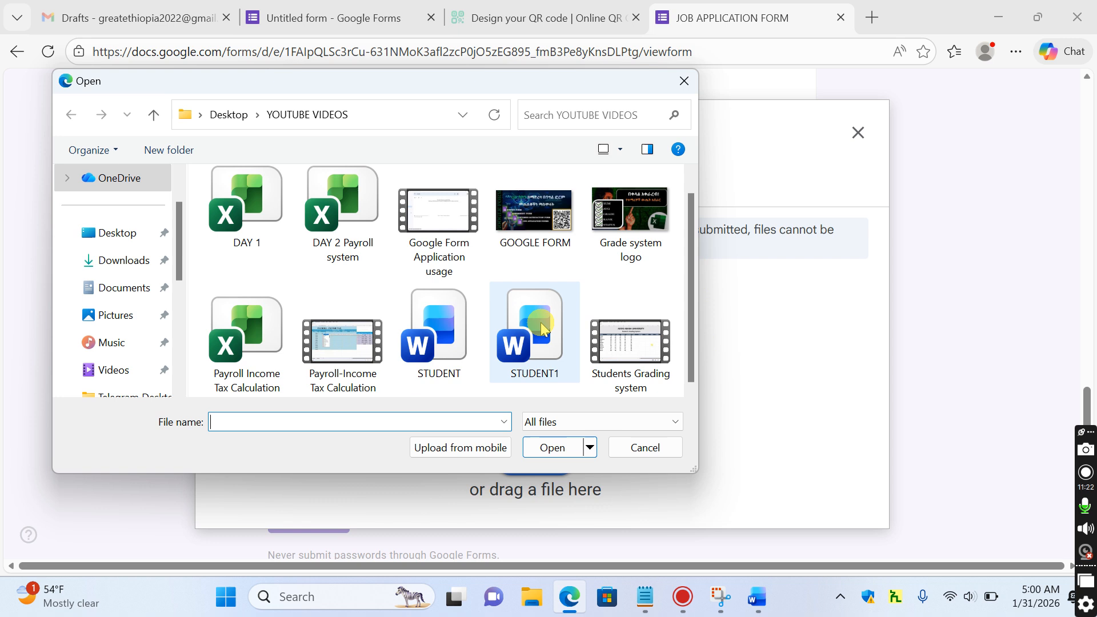
{"action": "double_click", "coordinate": [440, 331]}
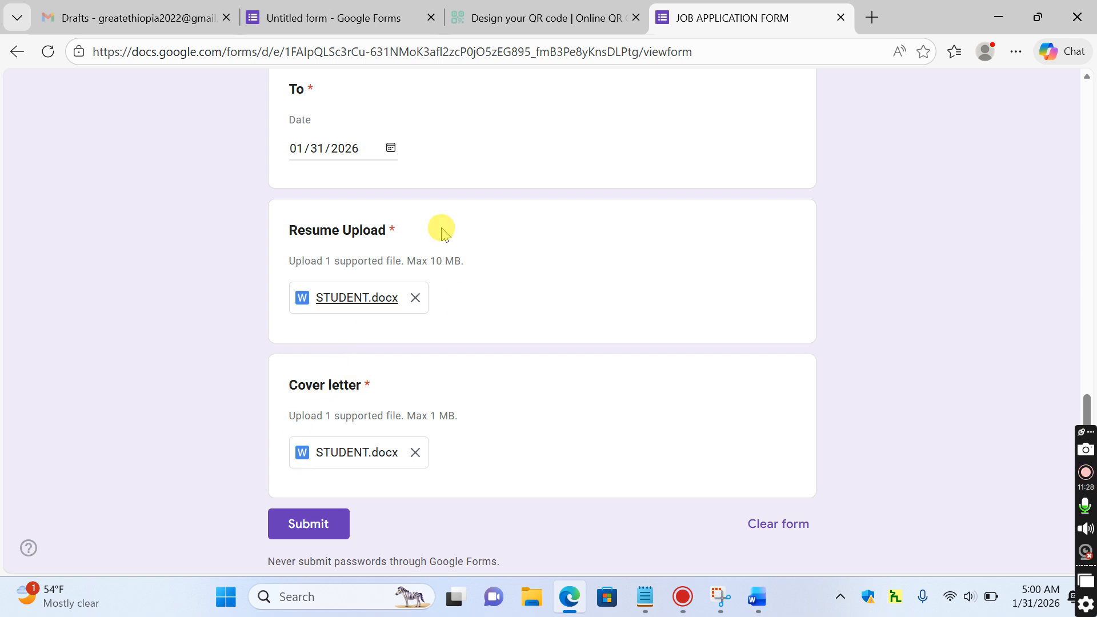
{"action": "left_click", "coordinate": [300, 526]}
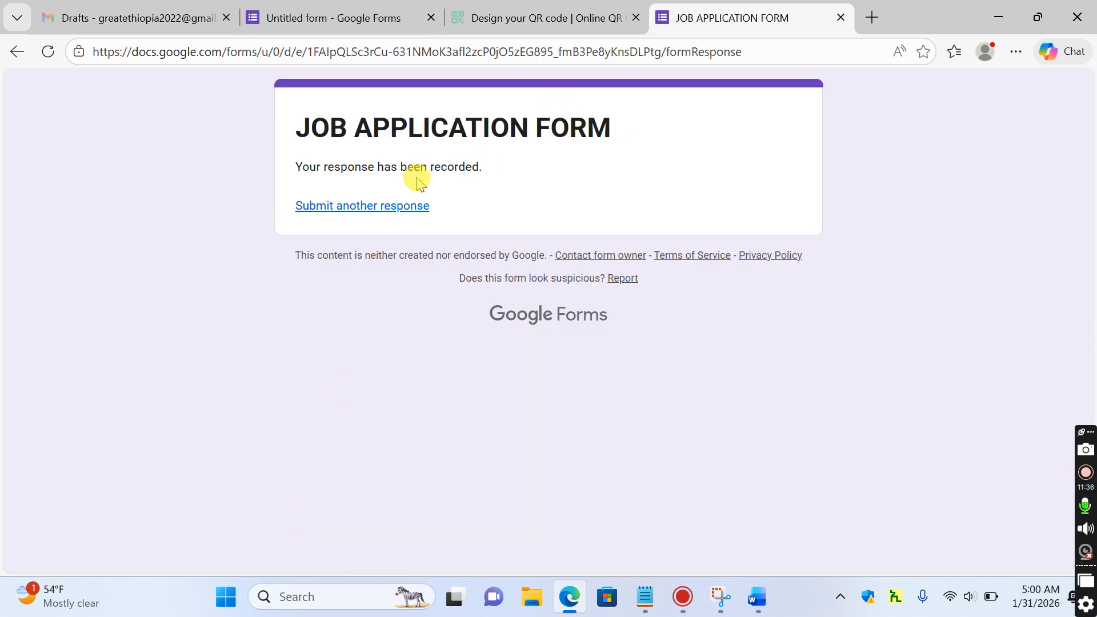
Check the collected responses in the editor's Responses tab, then return to the form
{"action": "left_click", "coordinate": [328, 20]}
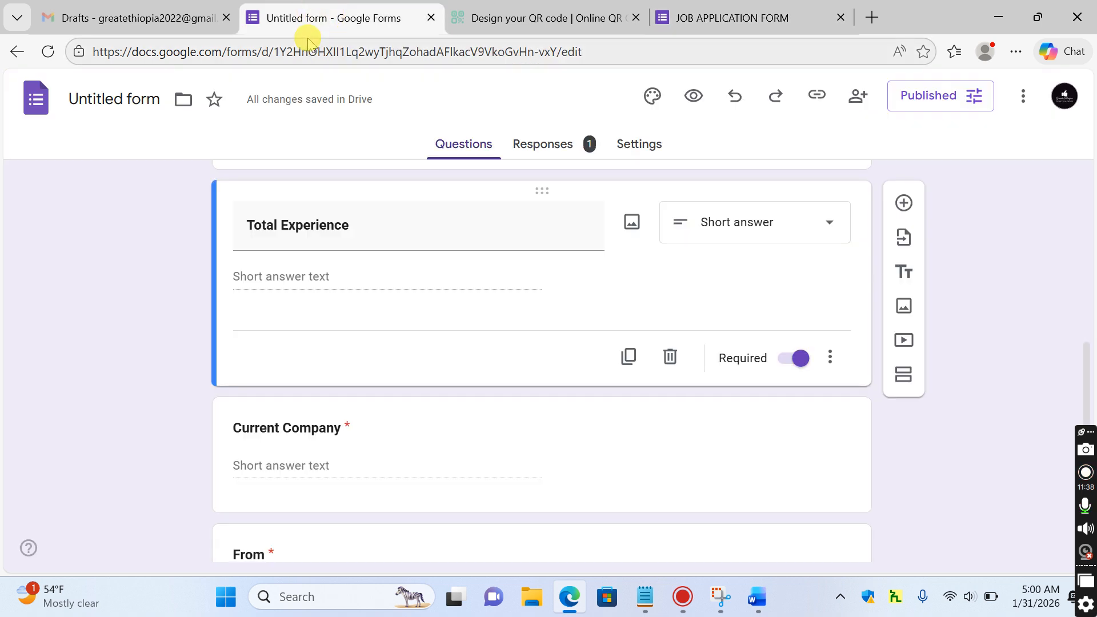
{"action": "left_click", "coordinate": [566, 147]}
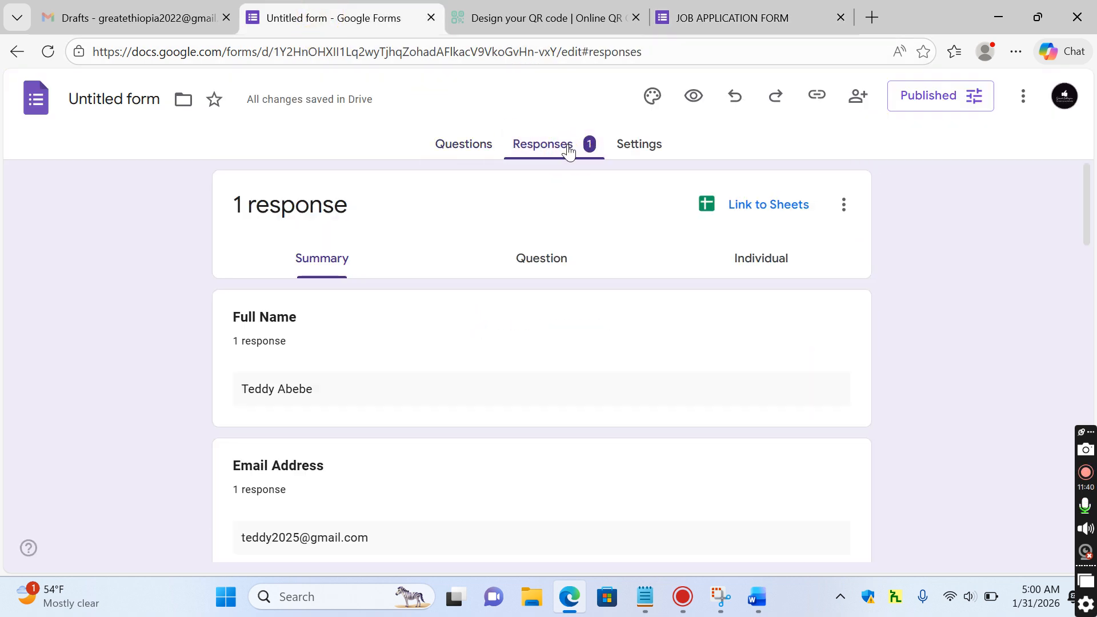
{"action": "left_click", "coordinate": [744, 13]}
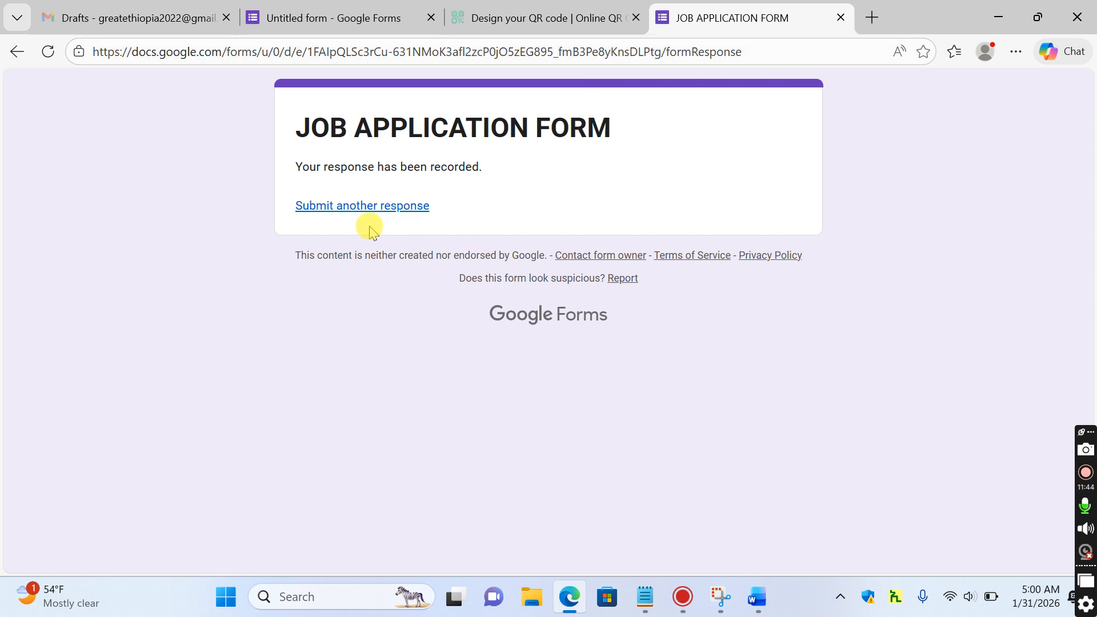
Start another response and enter the applicant's first name under Full Name
{"action": "left_click", "coordinate": [367, 206]}
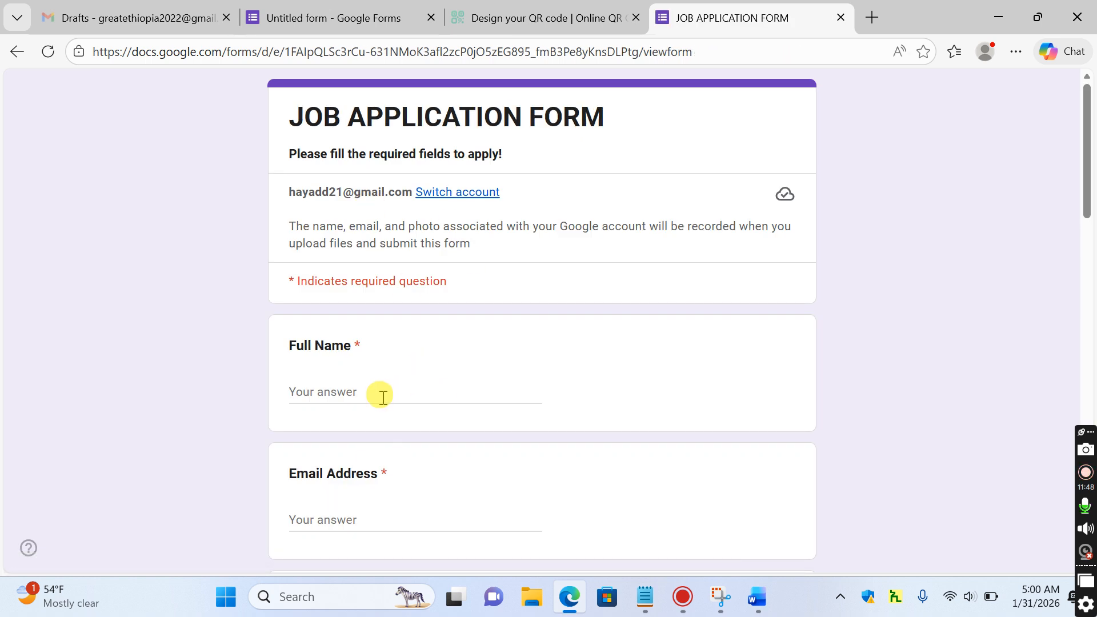
{"action": "left_click", "coordinate": [393, 389]}
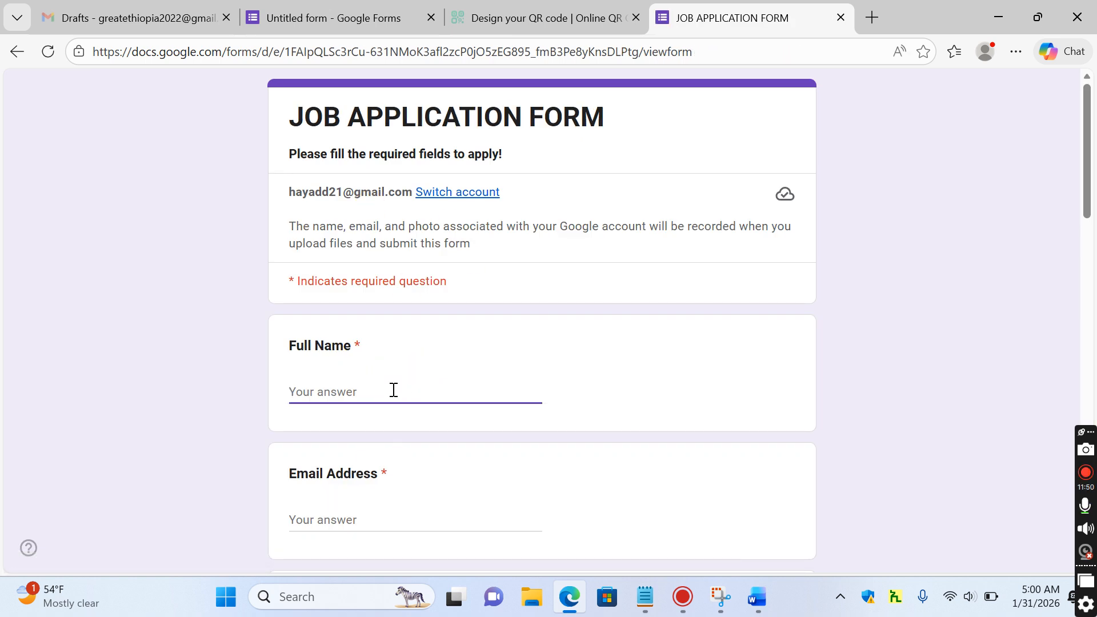
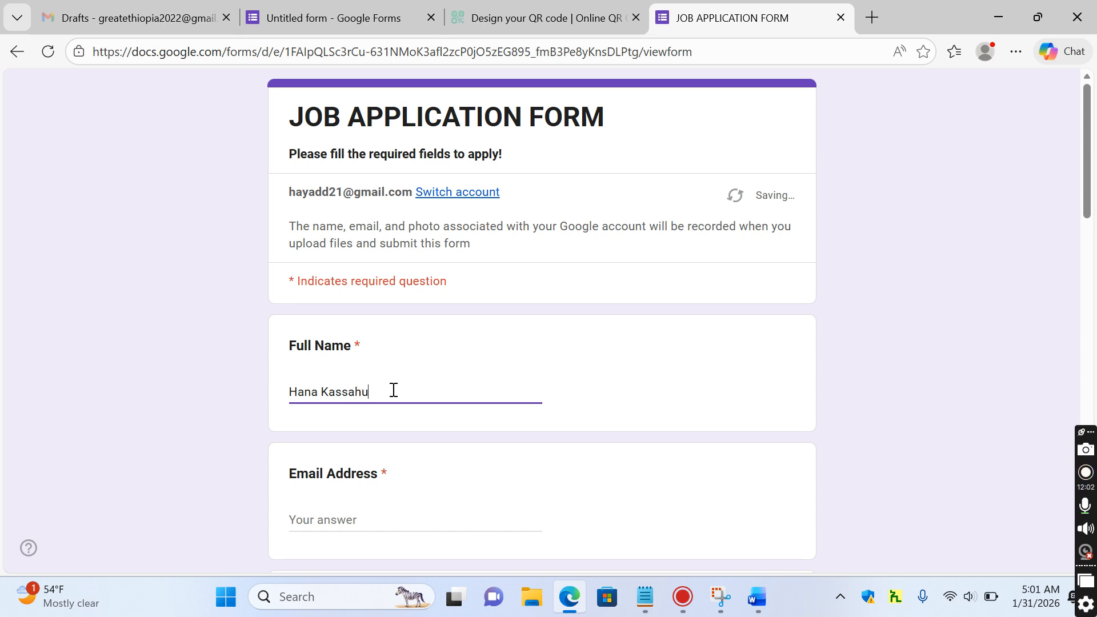
Enter the applicant's email address and phone number
{"action": "left_click", "coordinate": [321, 517]}
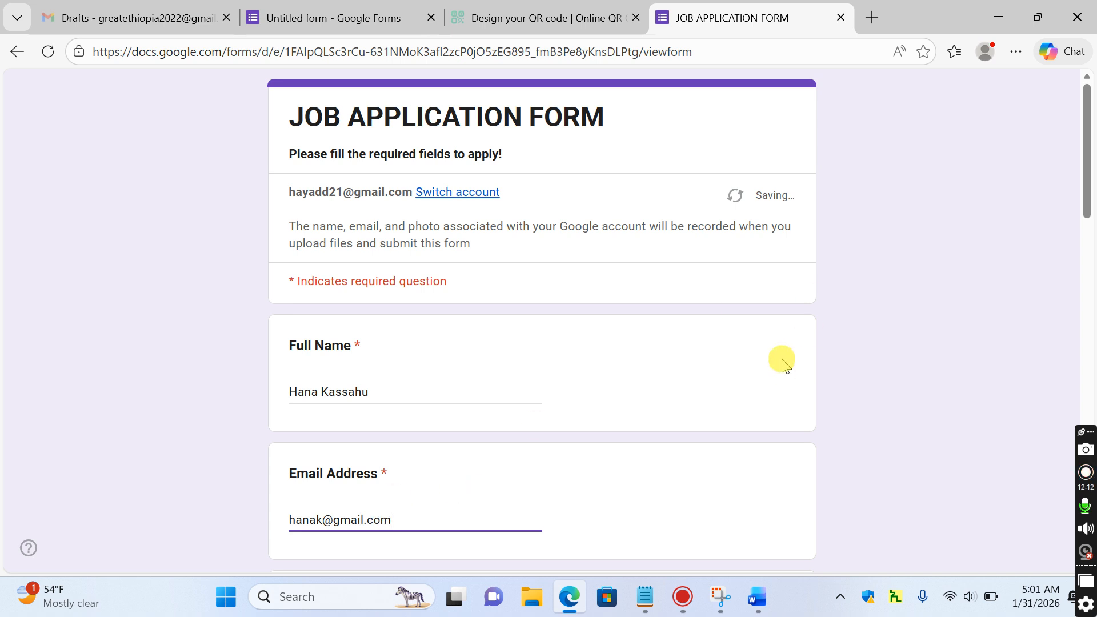
{"action": "left_click_drag", "start_coordinate": [1086, 153], "coordinate": [1085, 215]}
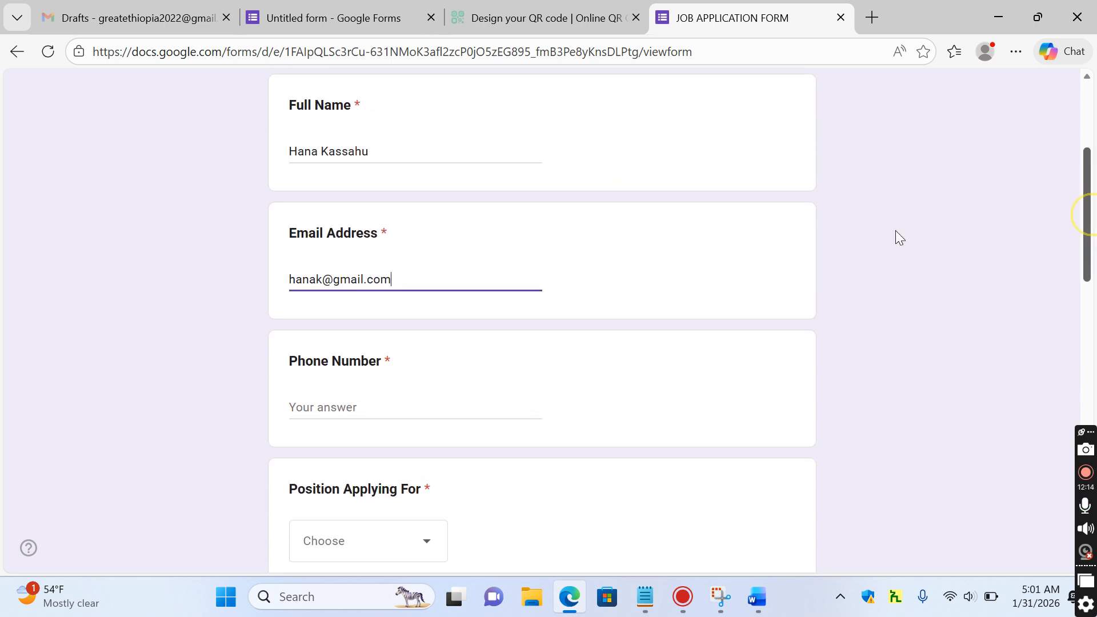
{"action": "left_click", "coordinate": [341, 402]}
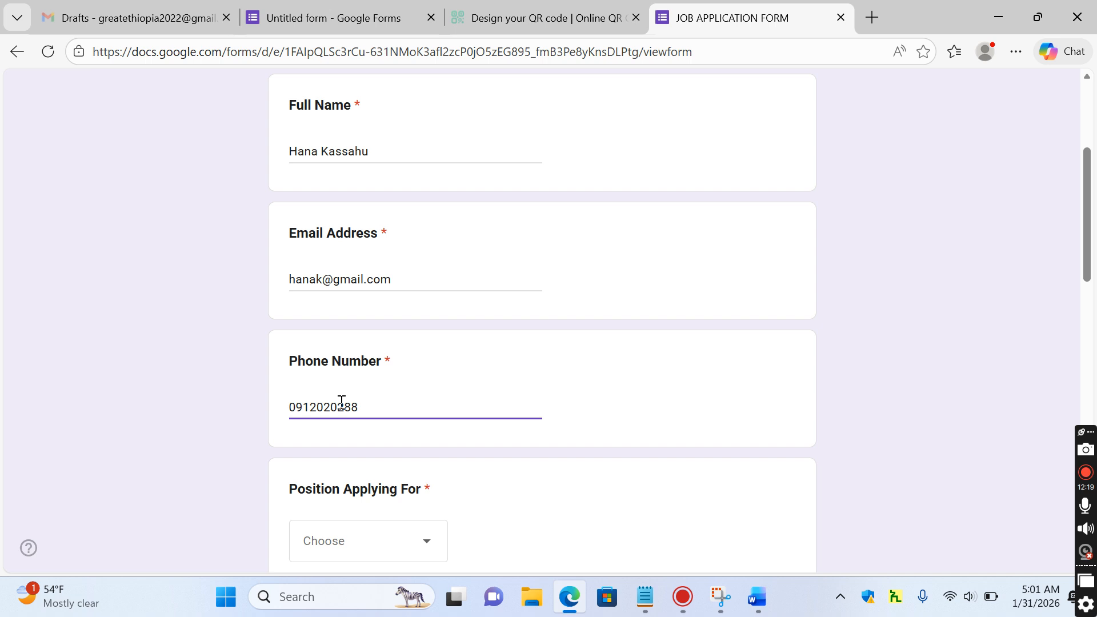
Choose Senior Accountant, enter 7 years Total Experience and XYZ Company as current company
{"action": "left_click", "coordinate": [423, 544]}
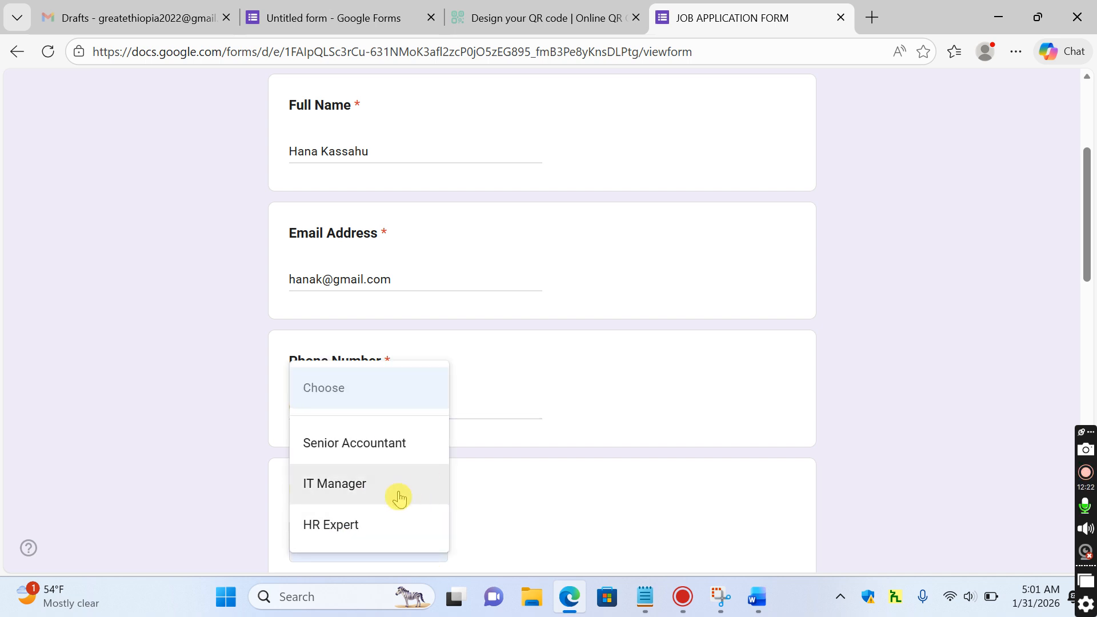
{"action": "left_click", "coordinate": [419, 443]}
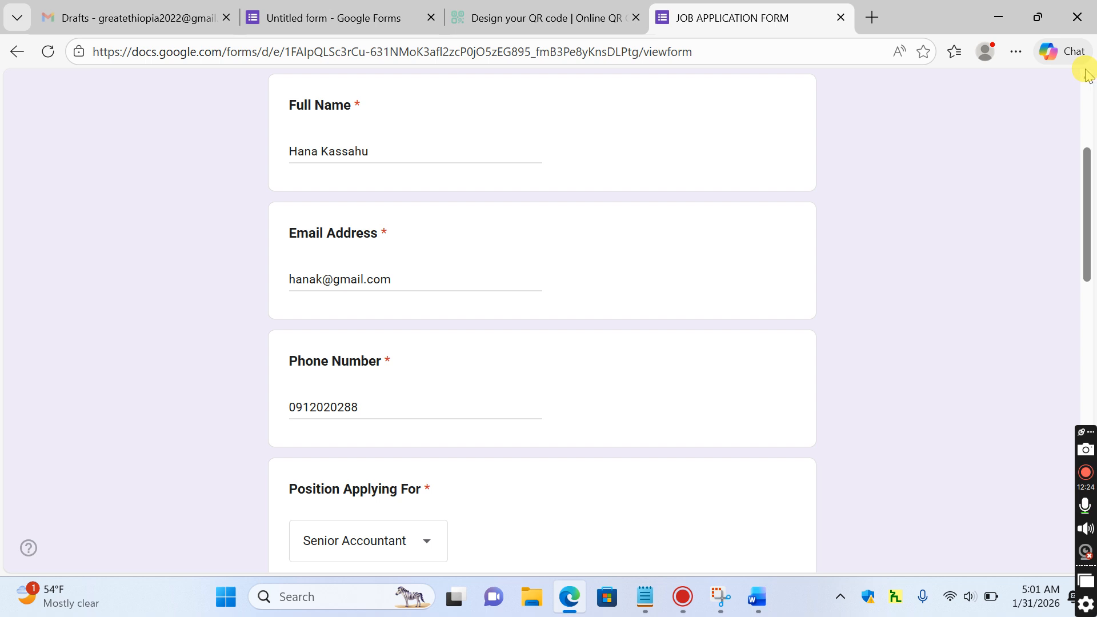
{"action": "left_click_drag", "start_coordinate": [1085, 158], "coordinate": [1085, 271]}
{"action": "left_click", "coordinate": [335, 273]}
{"action": "type", "text": "7"}
{"action": "left_click", "coordinate": [403, 399]}
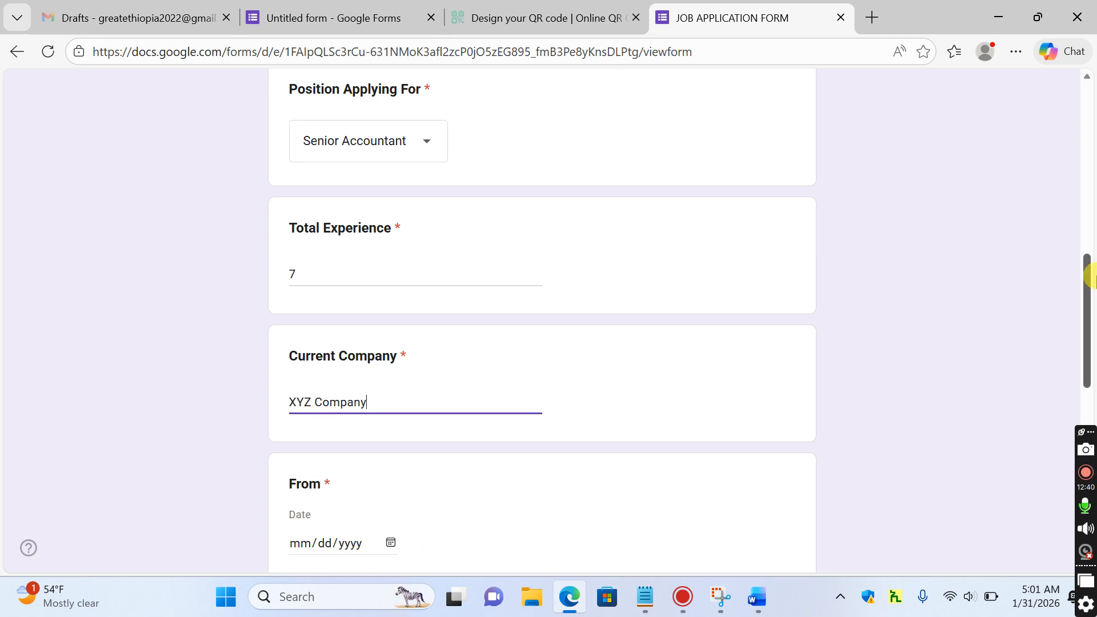
Set the employment dates From 01/02/2016 and To today, 01/31/2026
{"action": "left_click_drag", "start_coordinate": [1088, 298], "coordinate": [1089, 362]}
{"action": "left_click", "coordinate": [391, 307]}
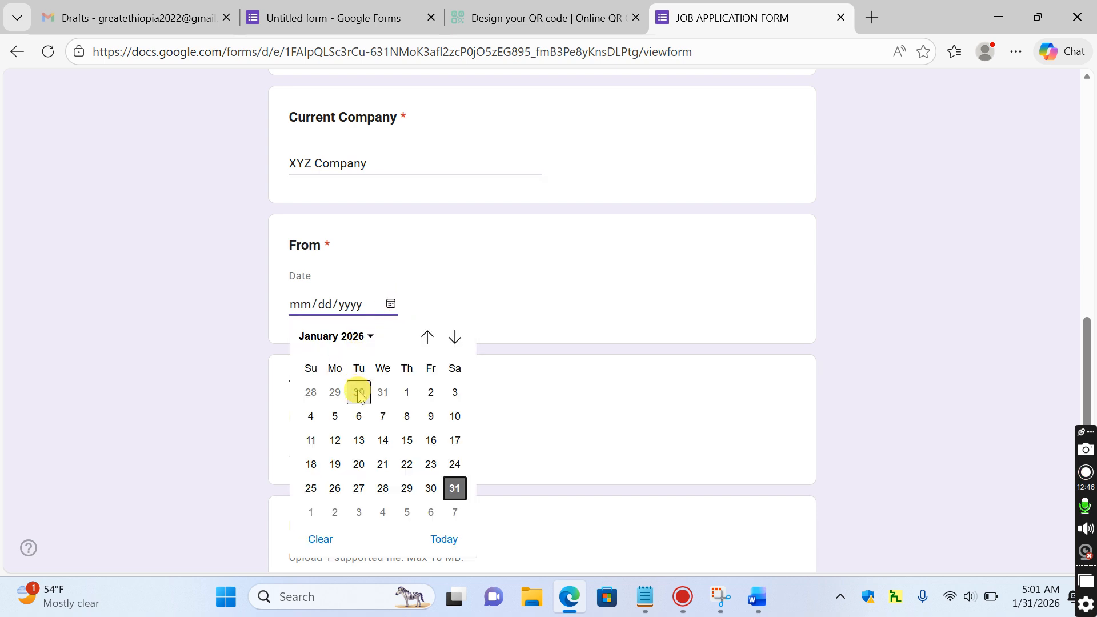
{"action": "left_click", "coordinate": [431, 394]}
{"action": "left_click", "coordinate": [348, 306]}
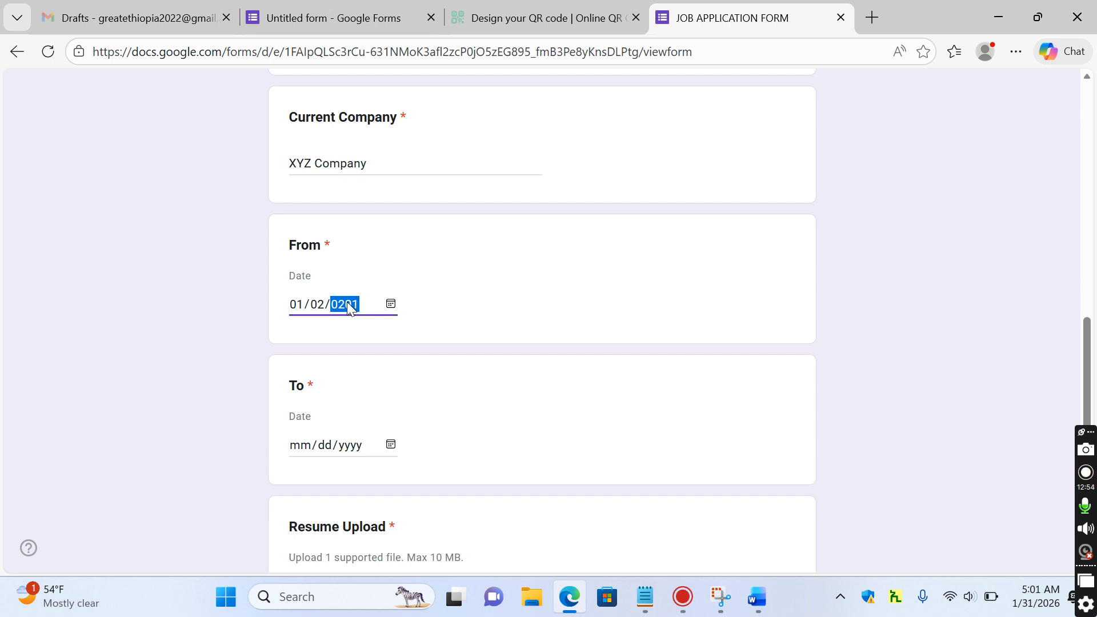
{"action": "left_click", "coordinate": [391, 445]}
{"action": "left_click", "coordinate": [444, 413]}
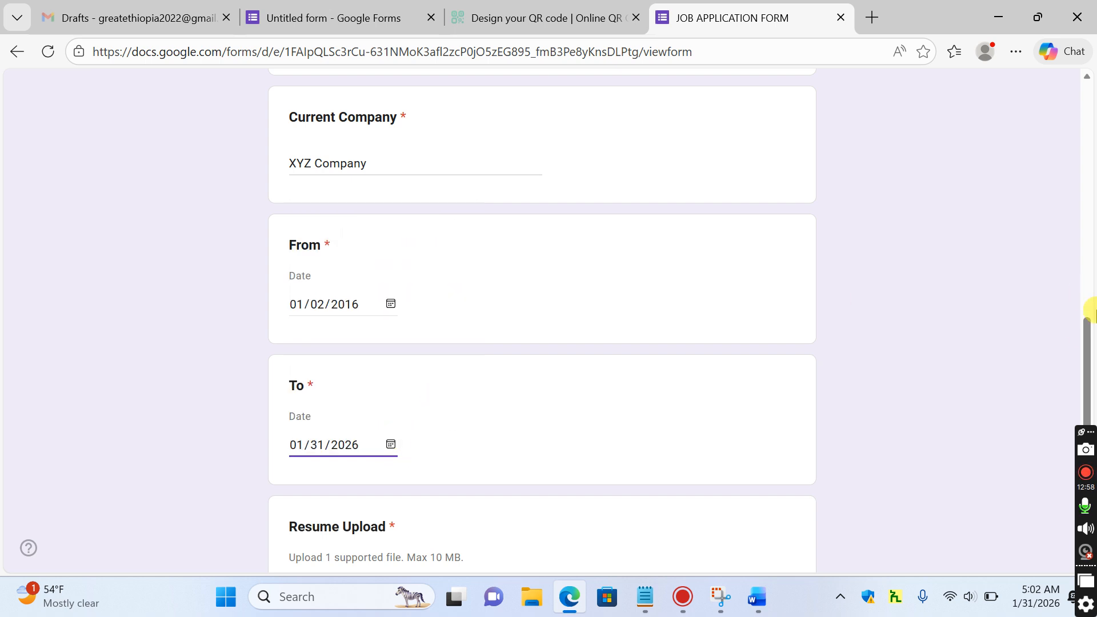
Attach STUDENT.docx as the Resume Upload
{"action": "scroll", "coordinate": [1088, 340], "scroll_direction": "down", "scroll_amount": 3}
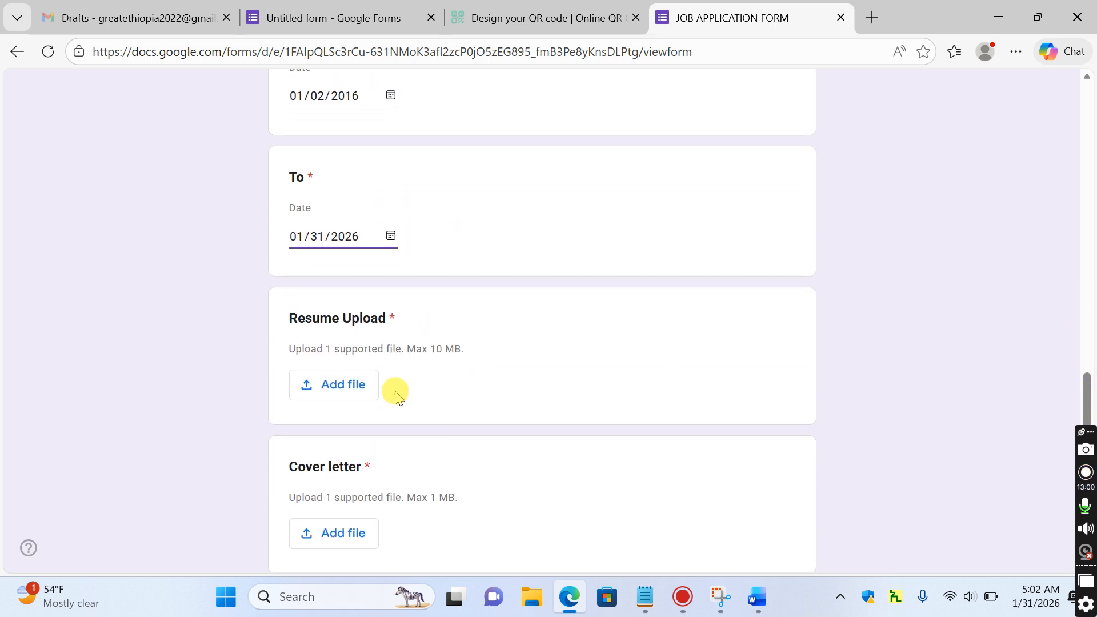
{"action": "left_click", "coordinate": [346, 395]}
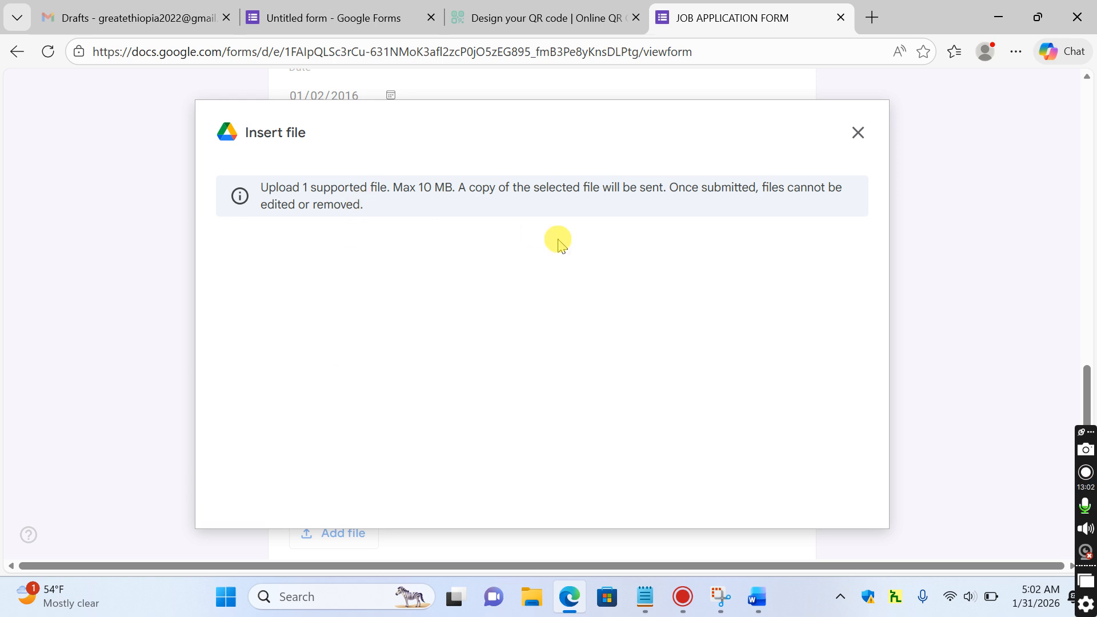
{"action": "left_click", "coordinate": [551, 460]}
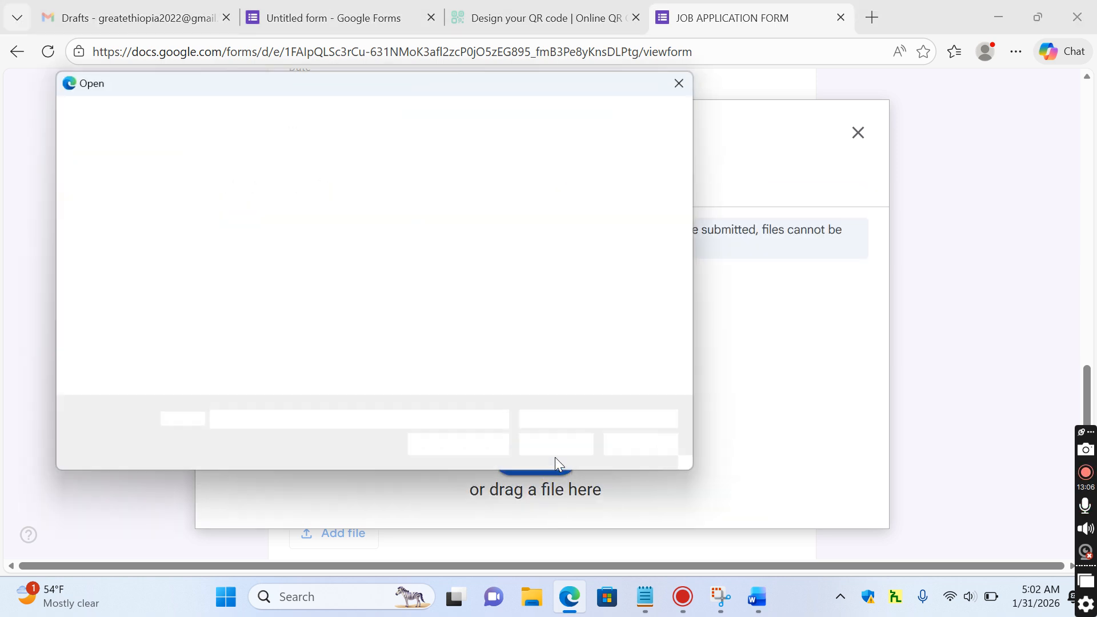
{"action": "left_click", "coordinate": [455, 327]}
{"action": "double_click", "coordinate": [455, 327]}
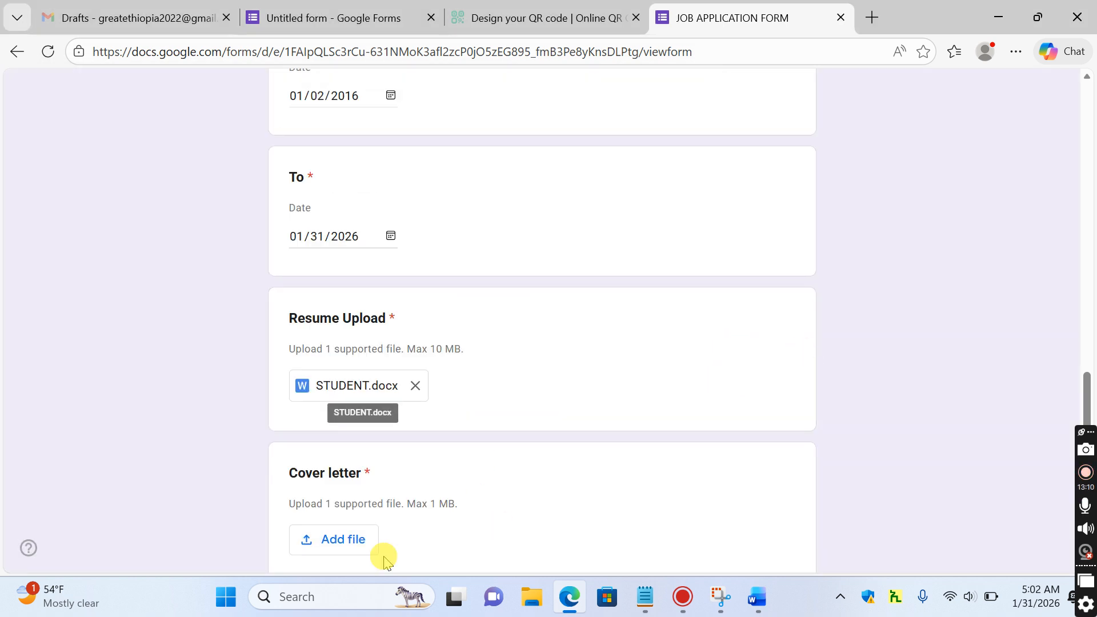
Attach QUESTIONNAIRS.docx from the Desktop as the cover letter and submit the application
{"action": "left_click", "coordinate": [353, 540]}
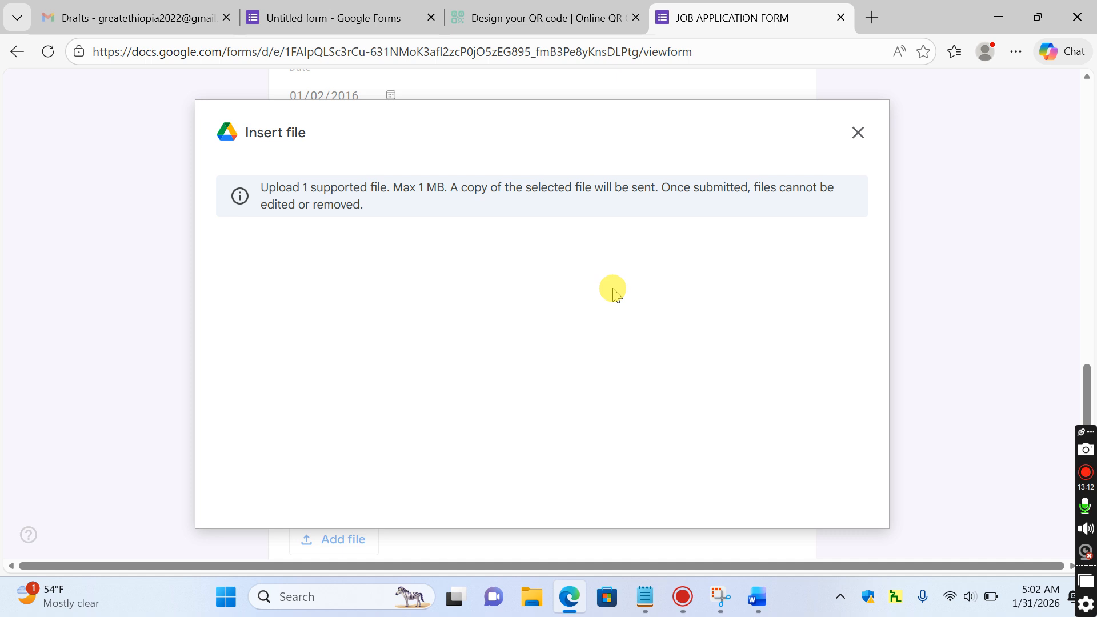
{"action": "left_click", "coordinate": [541, 458]}
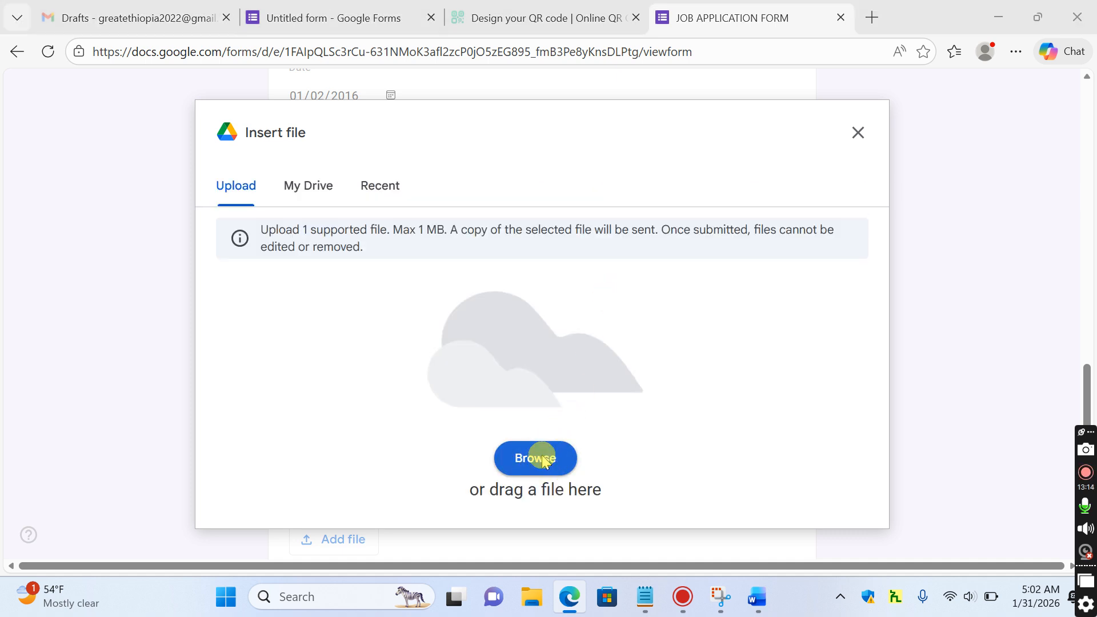
{"action": "double_click", "coordinate": [531, 331]}
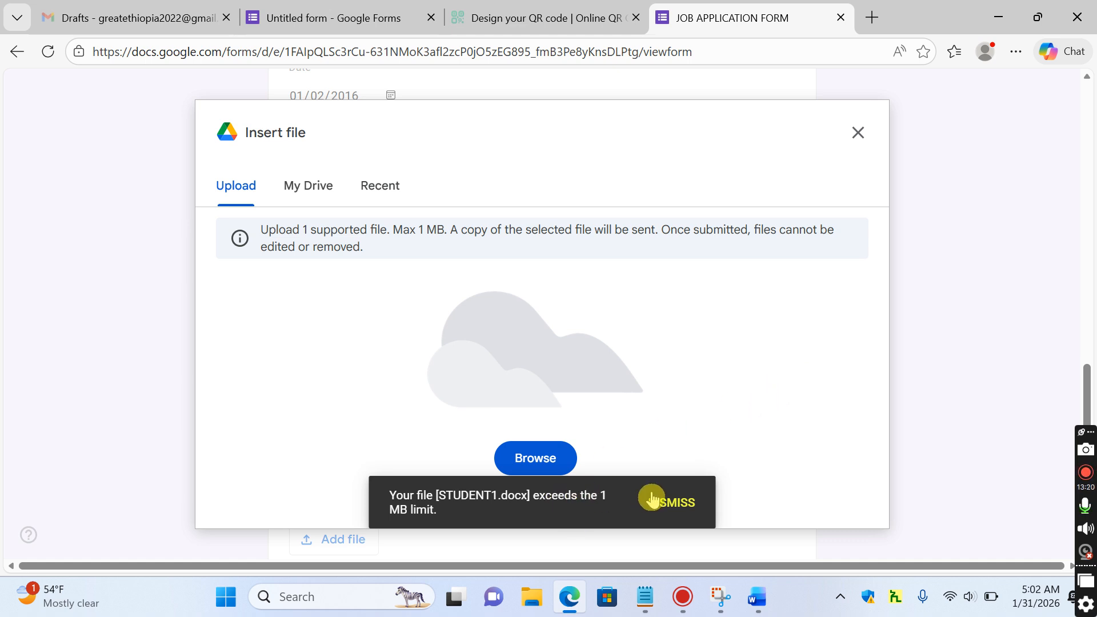
{"action": "left_click", "coordinate": [539, 451]}
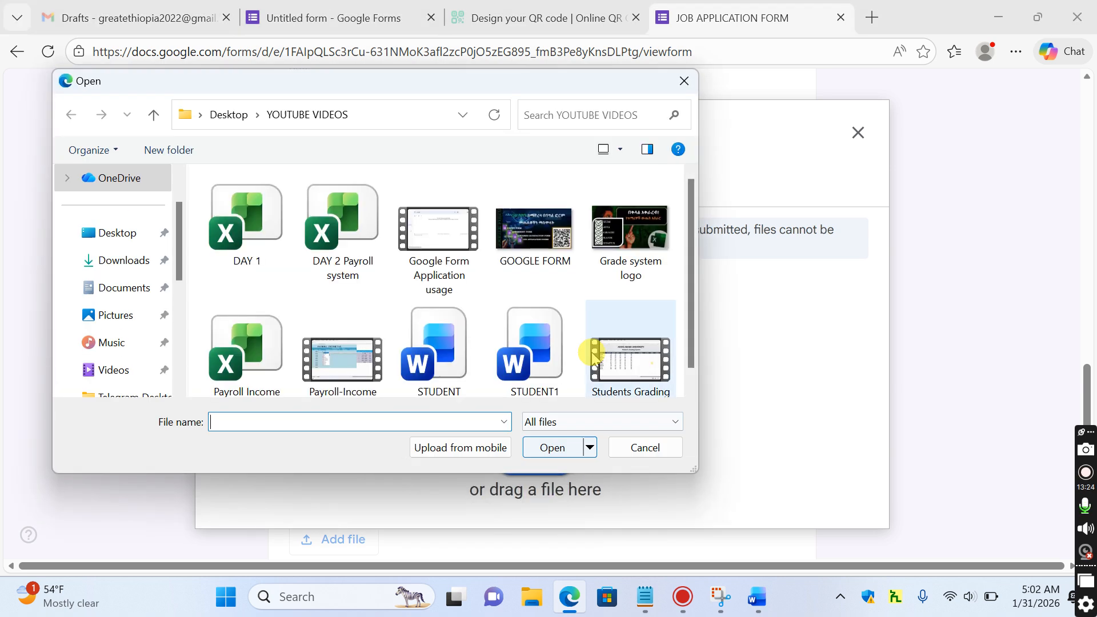
{"action": "scroll", "coordinate": [693, 239], "scroll_direction": "down", "scroll_amount": 1}
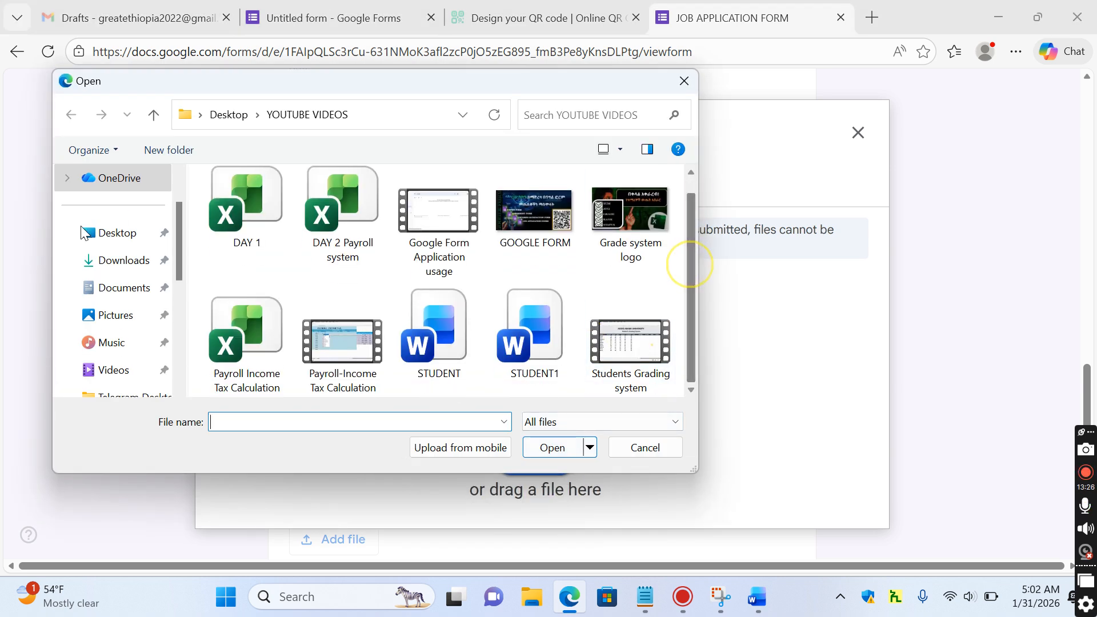
{"action": "left_click", "coordinate": [113, 239]}
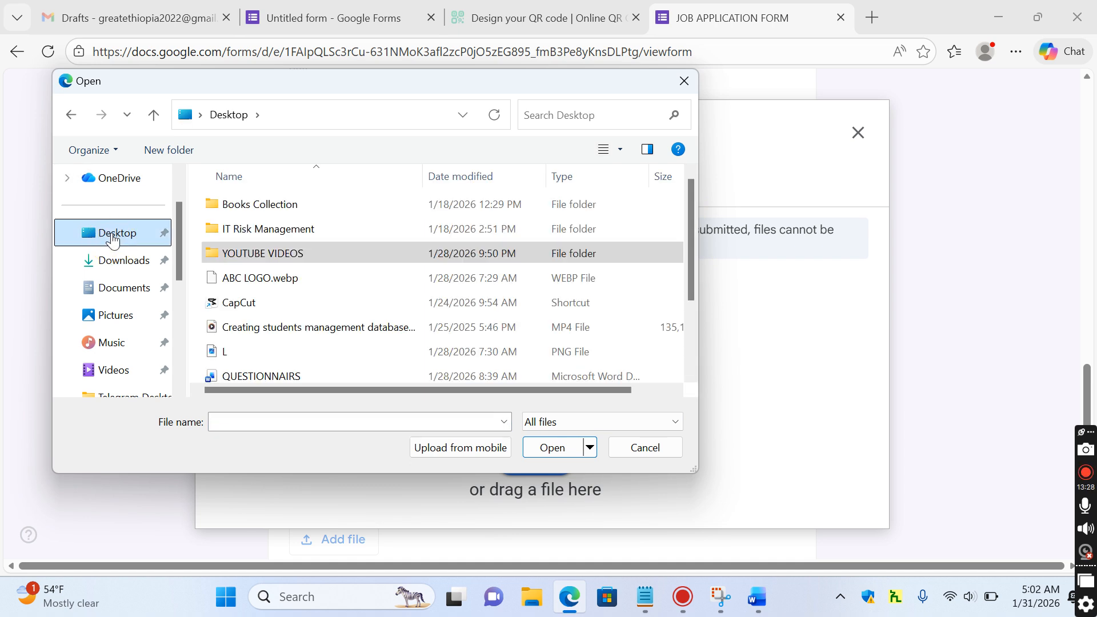
{"action": "left_click", "coordinate": [266, 301]}
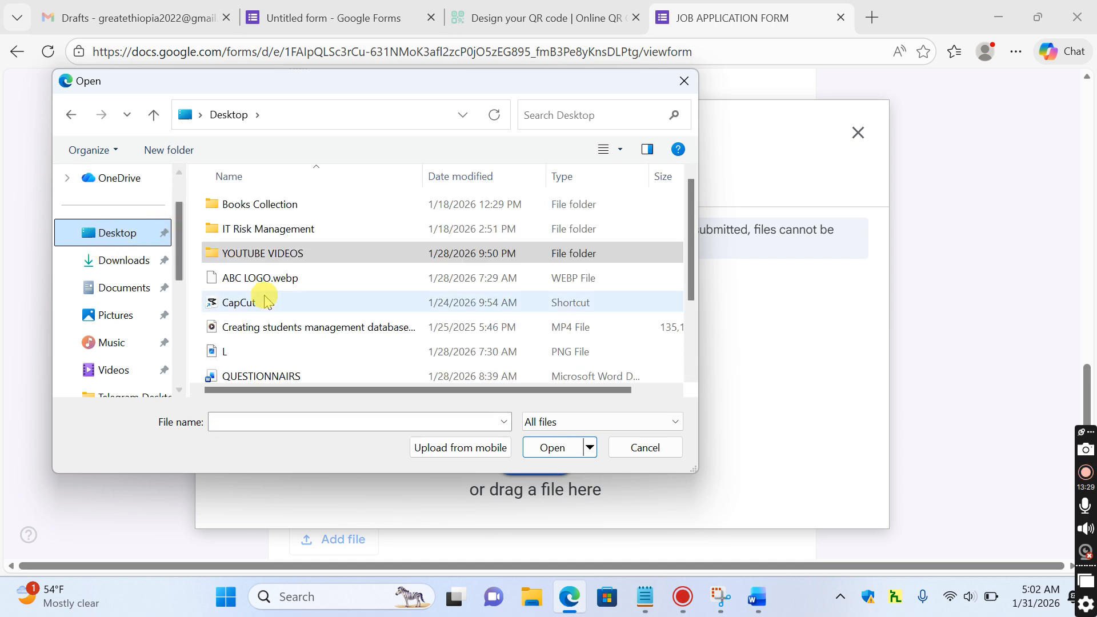
{"action": "double_click", "coordinate": [284, 376]}
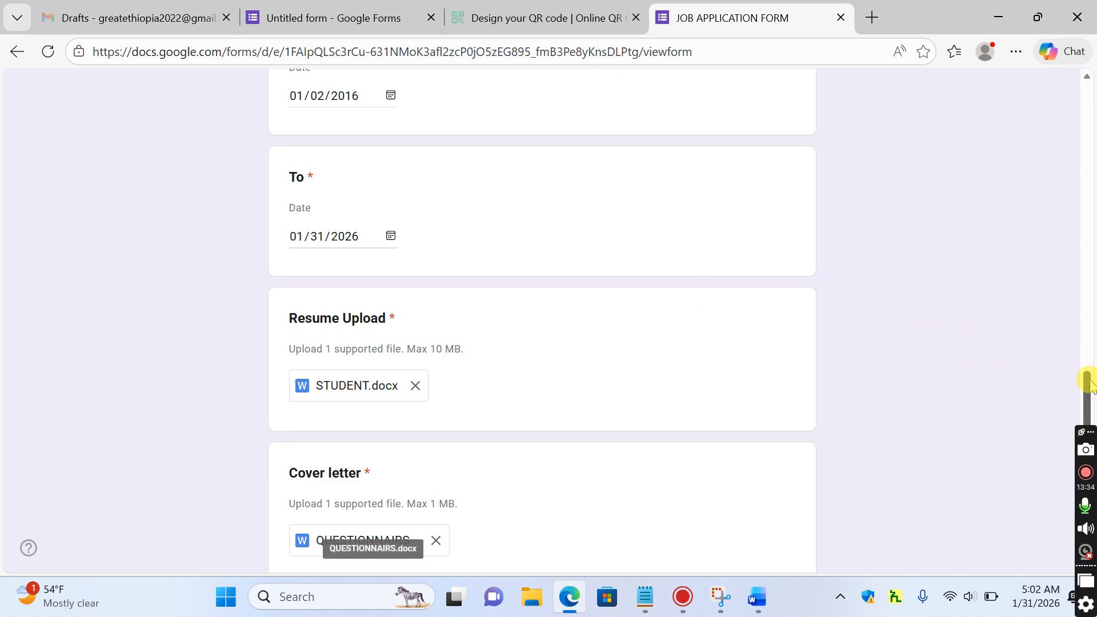
{"action": "left_click_drag", "start_coordinate": [1087, 380], "coordinate": [1086, 449]}
{"action": "left_click", "coordinate": [316, 419]}
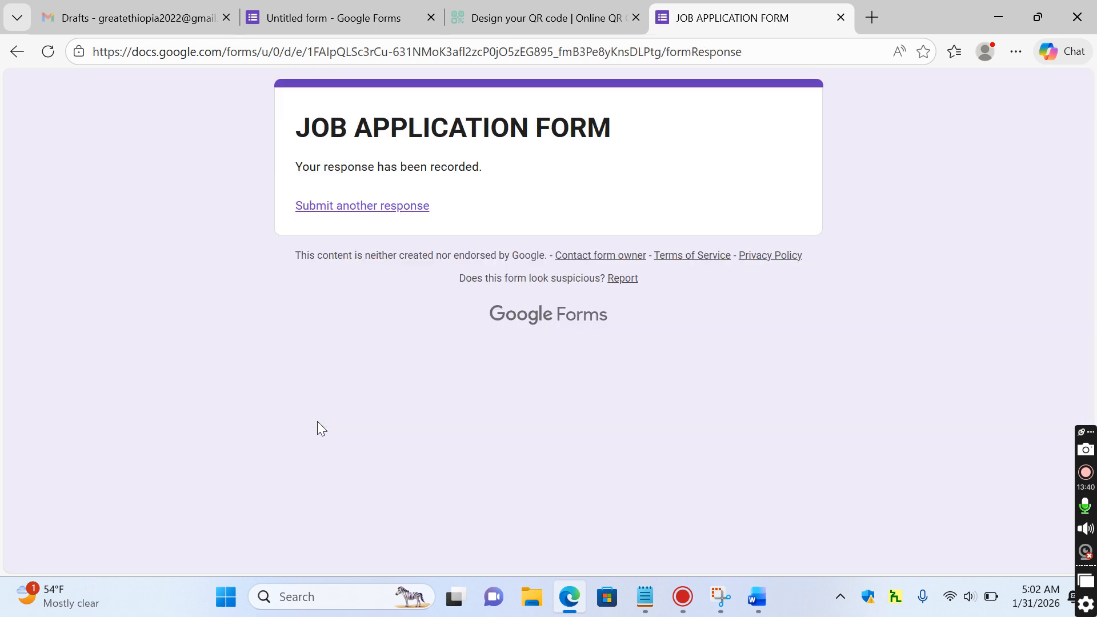
Set the form title to JOB APPLICATION FORM in the editor
{"action": "left_click", "coordinate": [380, 20]}
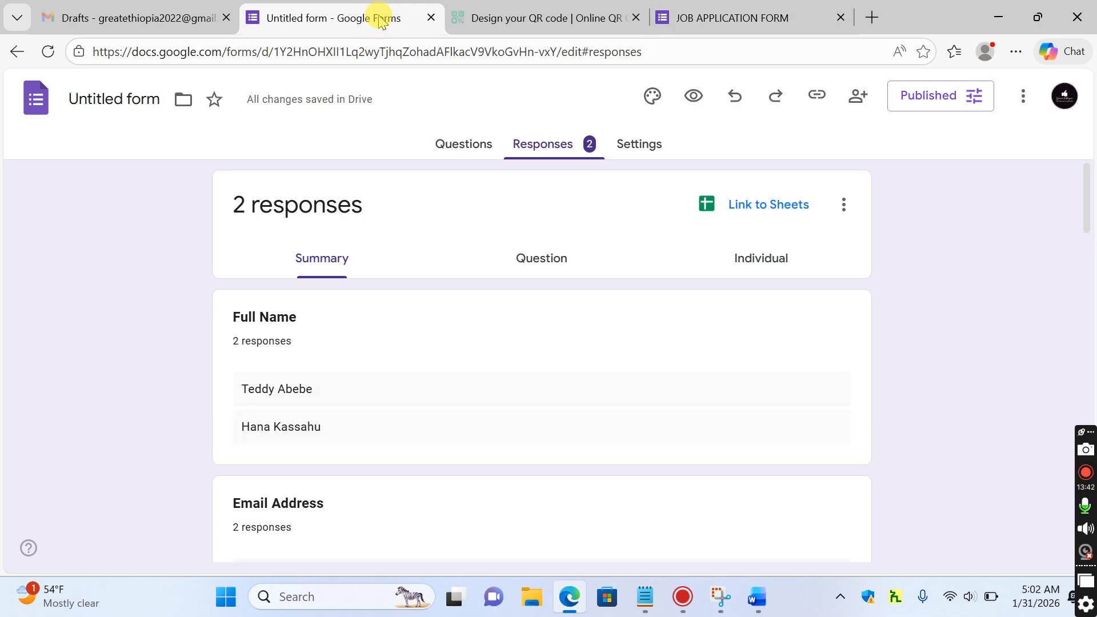
{"action": "left_click", "coordinate": [132, 100]}
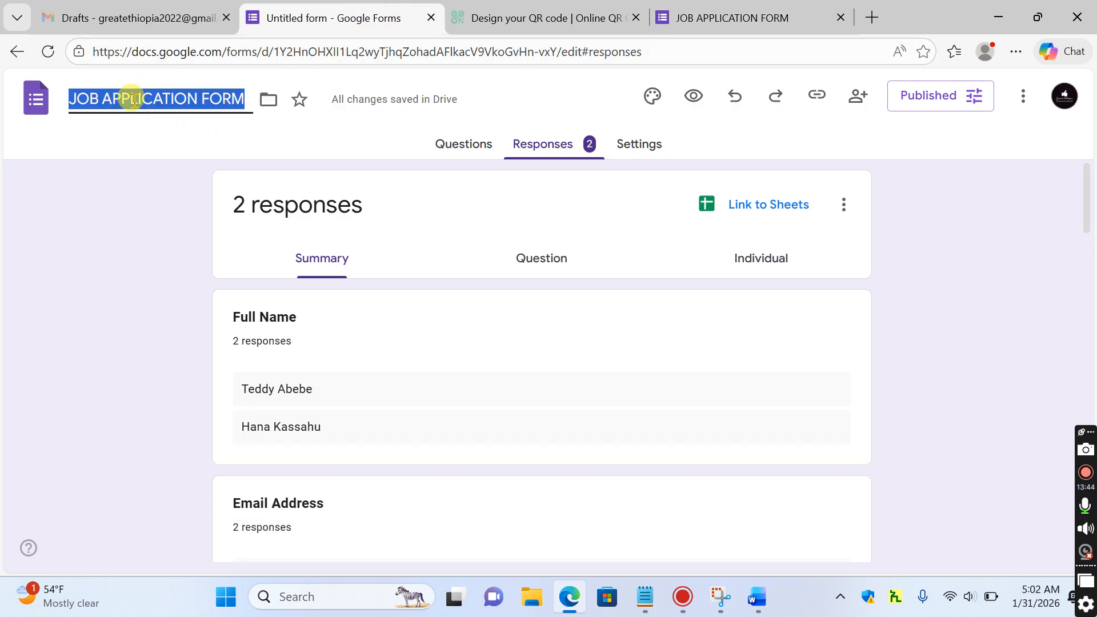
{"action": "left_click", "coordinate": [565, 336]}
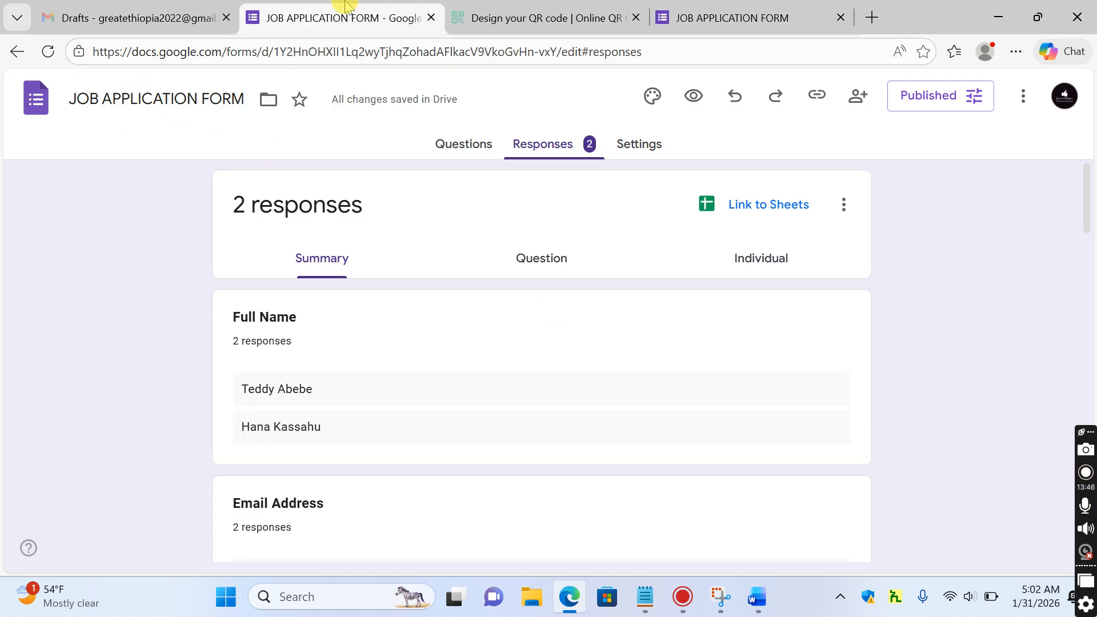
Review the Responses summary showing both applications: experience 10 and 7, ABC COMPANY and XYZ Company
{"action": "left_click", "coordinate": [588, 148]}
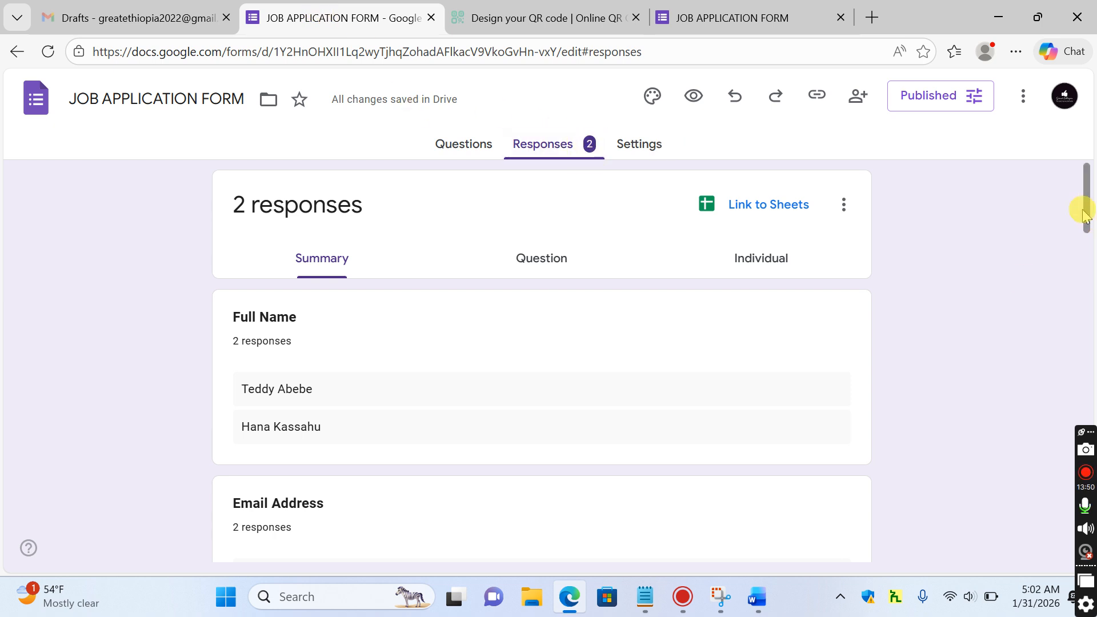
{"action": "mouse_move", "coordinate": [1087, 204]}
{"action": "left_mouse_down"}
{"action": "mouse_move", "coordinate": [1087, 226]}
{"action": "mouse_move", "coordinate": [1089, 210]}
{"action": "left_mouse_up"}
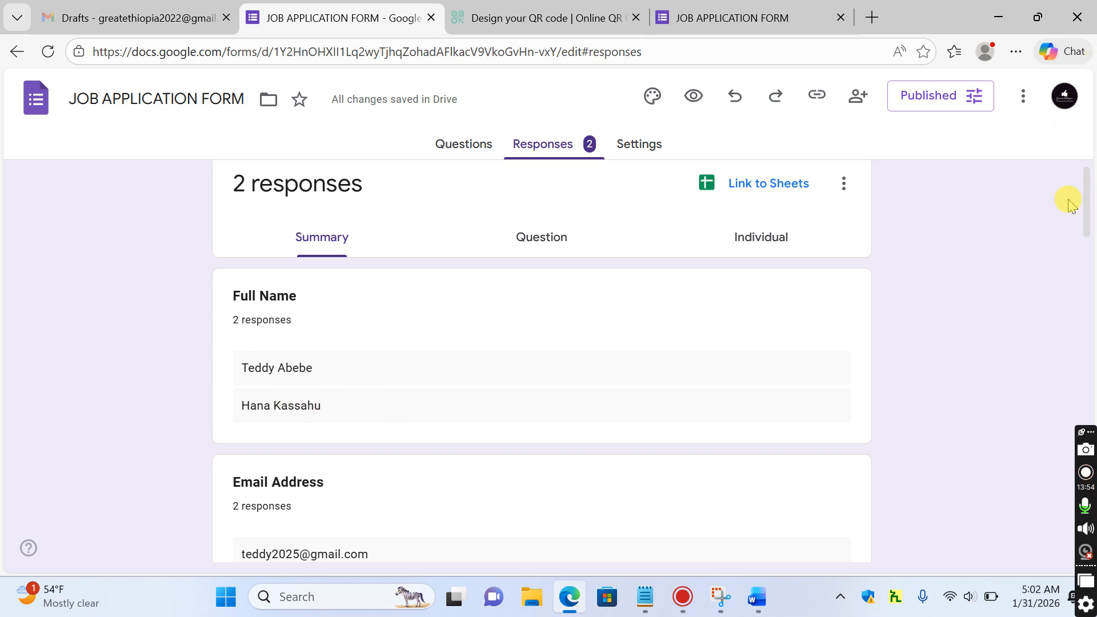
{"action": "left_click_drag", "start_coordinate": [1087, 191], "coordinate": [1088, 212]}
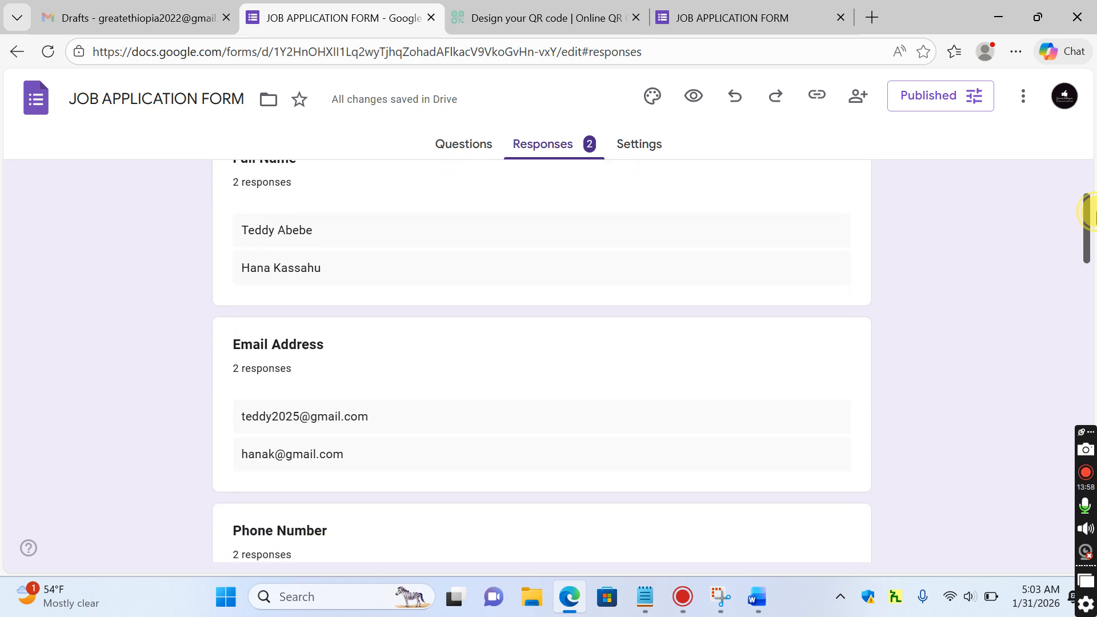
{"action": "left_click", "coordinate": [759, 16]}
{"action": "left_click", "coordinate": [386, 209]}
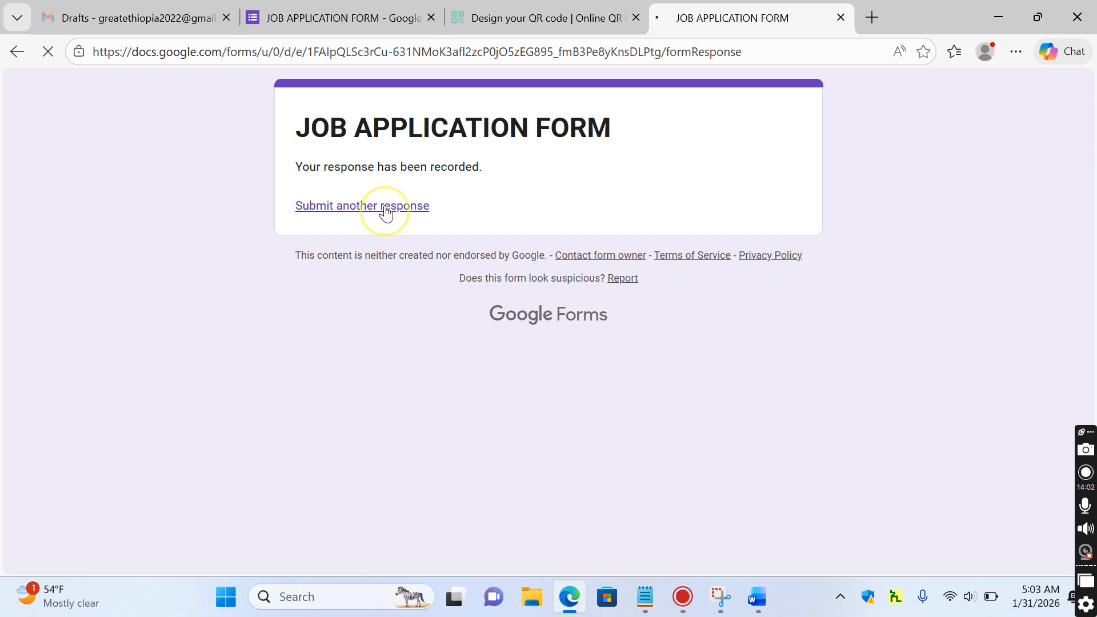
{"action": "left_click_drag", "start_coordinate": [1085, 169], "coordinate": [1089, 108]}
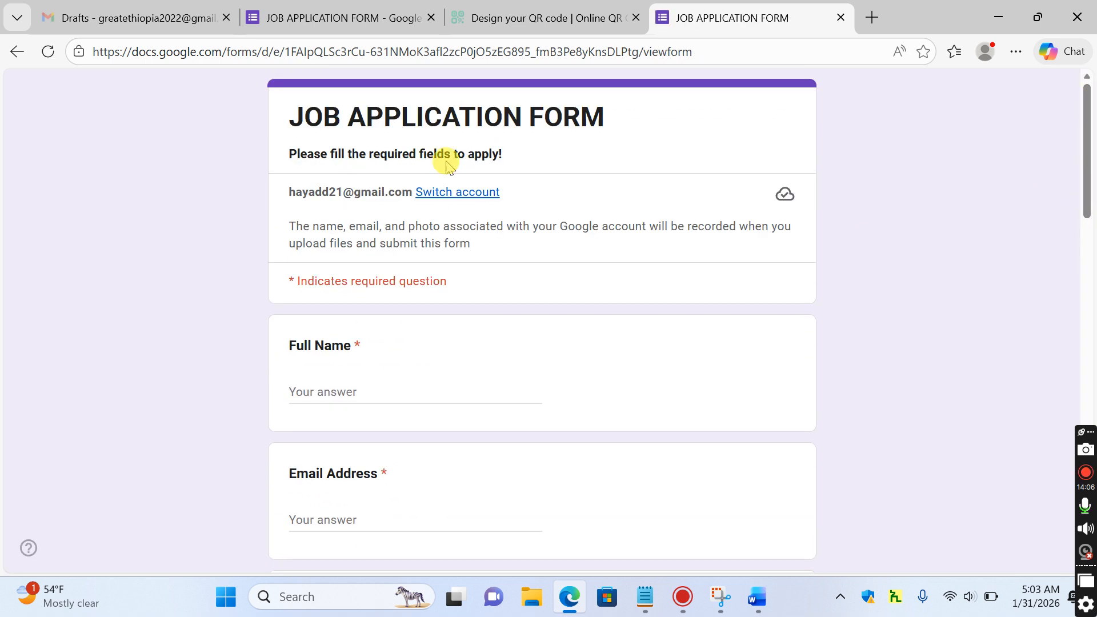
{"action": "left_click", "coordinate": [356, 24]}
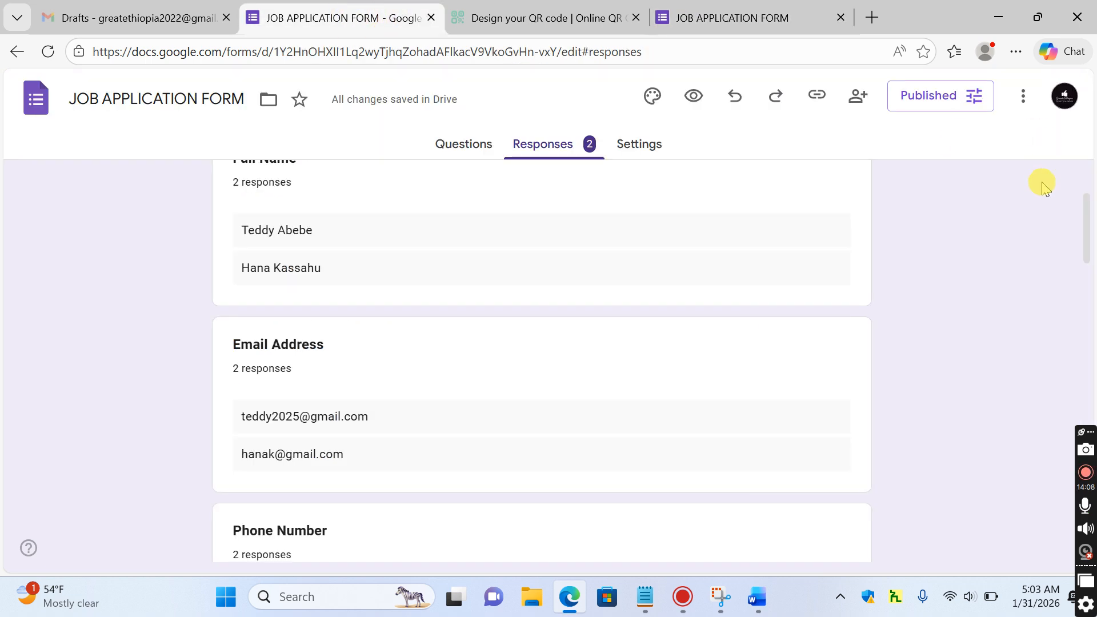
{"action": "left_click_drag", "start_coordinate": [1088, 209], "coordinate": [1088, 172]}
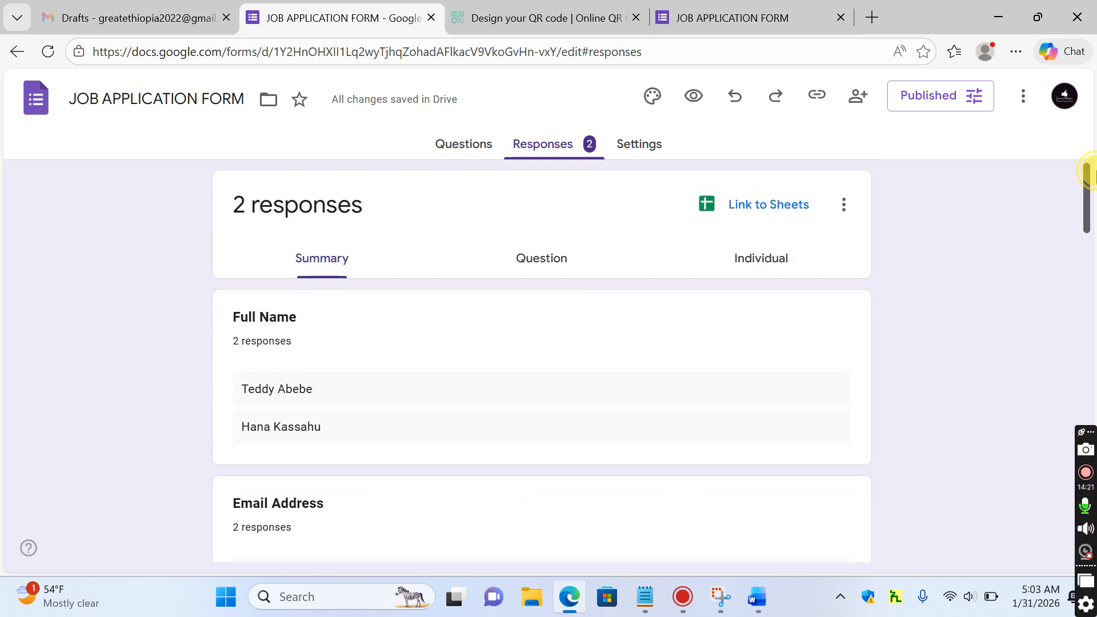
Link responses to a new spreadsheet named JOB APPLICATION FORM (Responses)
{"action": "left_click", "coordinate": [749, 212]}
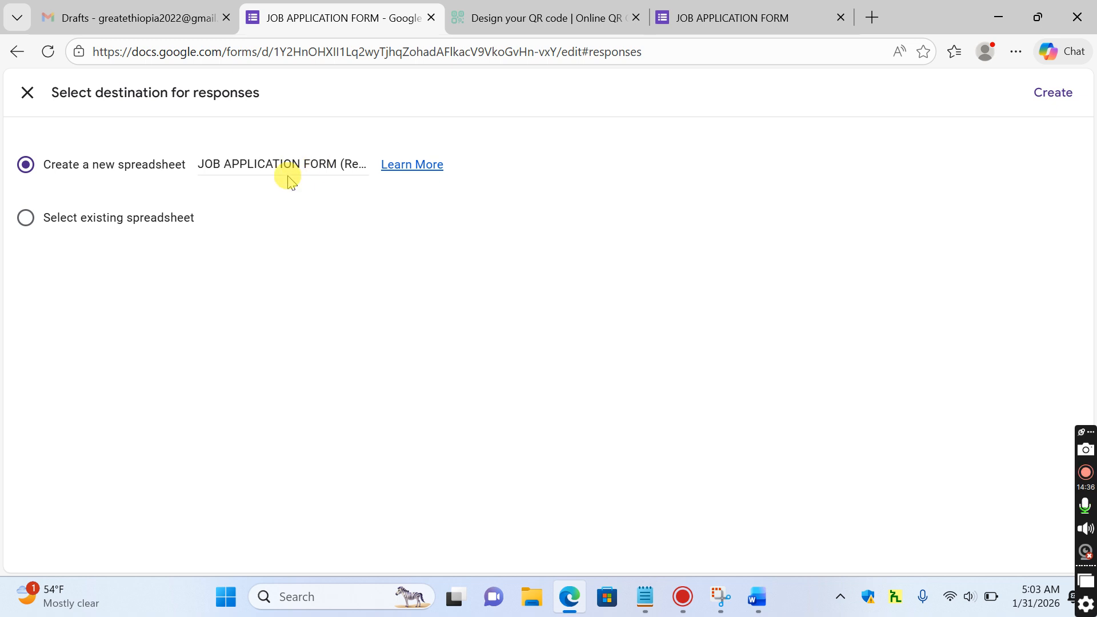
{"action": "left_click", "coordinate": [1053, 94]}
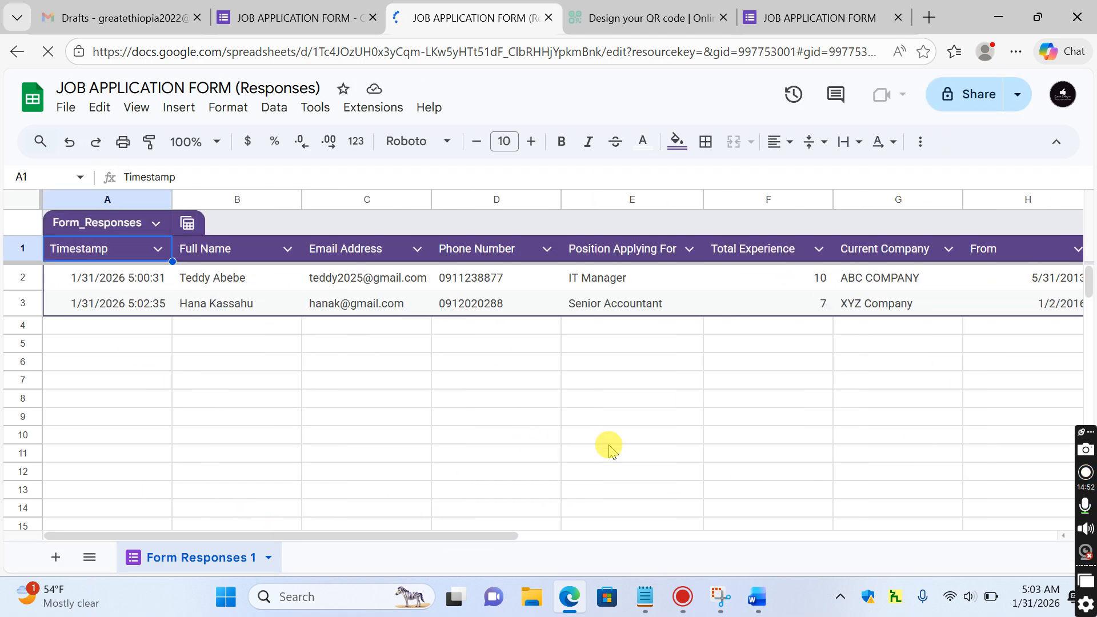
Dismiss the Dropdown Chips tip and widen the Cover letter column K
{"action": "left_click", "coordinate": [379, 536]}
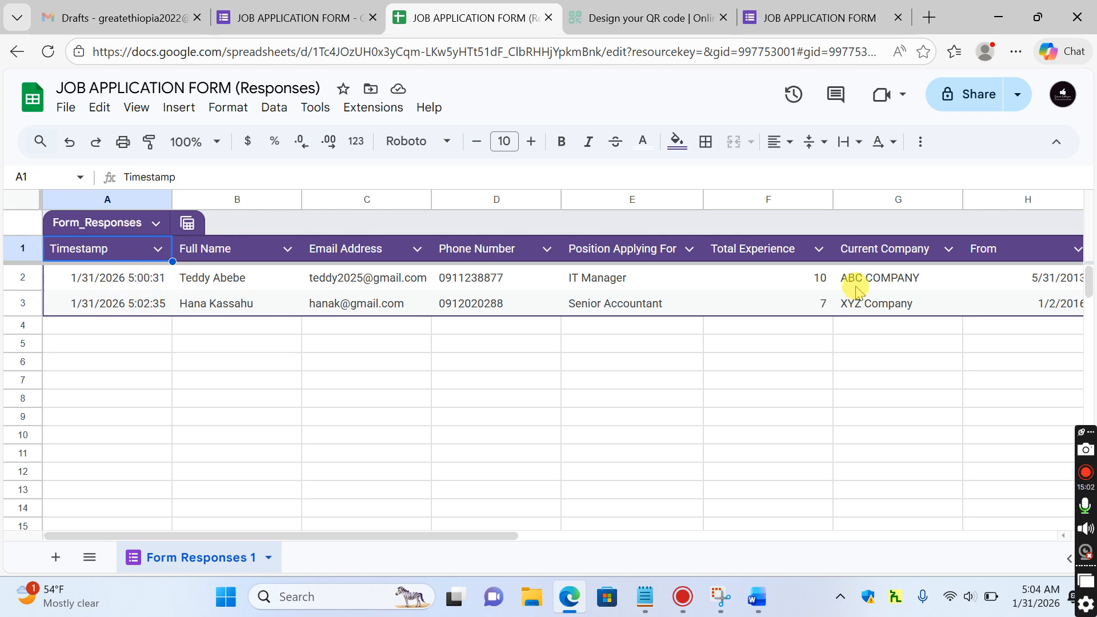
{"action": "left_click_drag", "start_coordinate": [407, 536], "coordinate": [685, 526]}
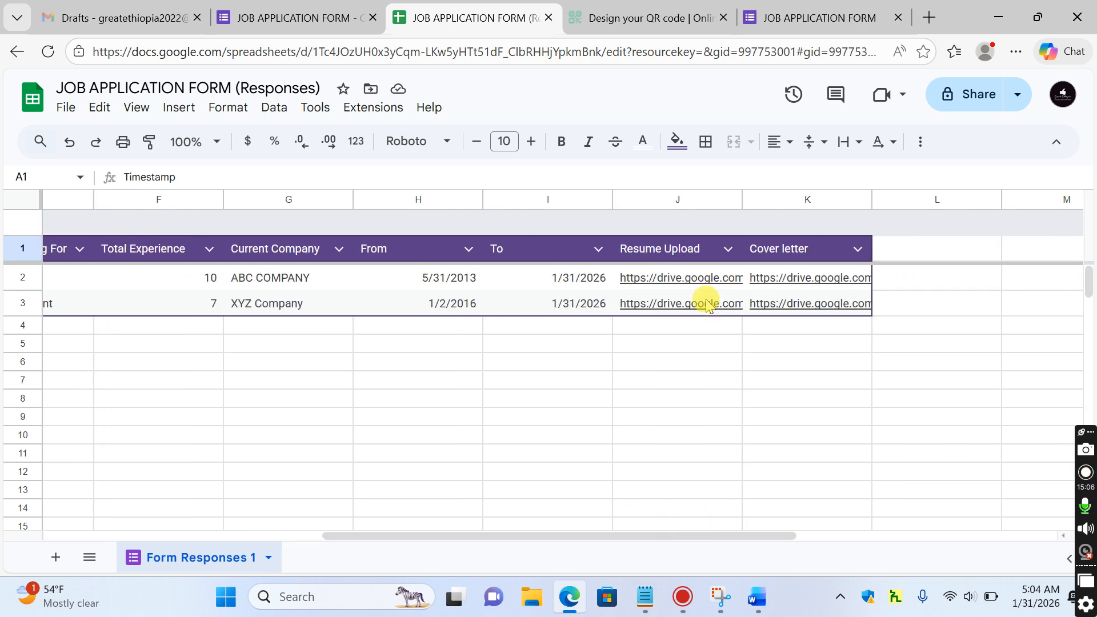
{"action": "mouse_move", "coordinate": [699, 284]}
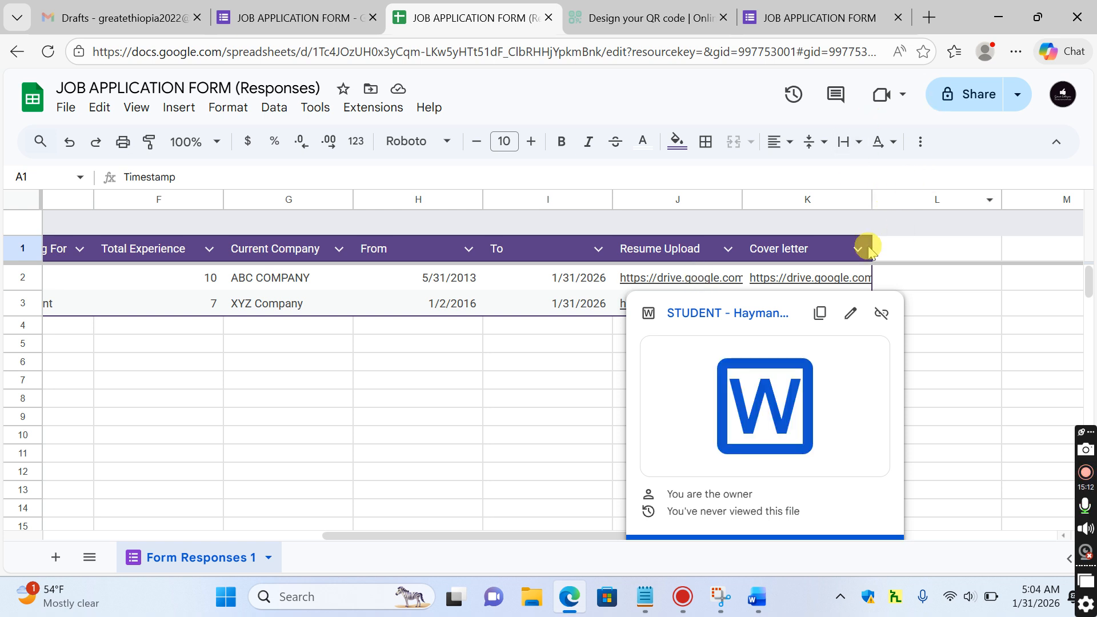
{"action": "left_click_drag", "start_coordinate": [869, 201], "coordinate": [1012, 202]}
Open row 2's cover letter file from its link in K2
{"action": "mouse_move", "coordinate": [737, 278]}
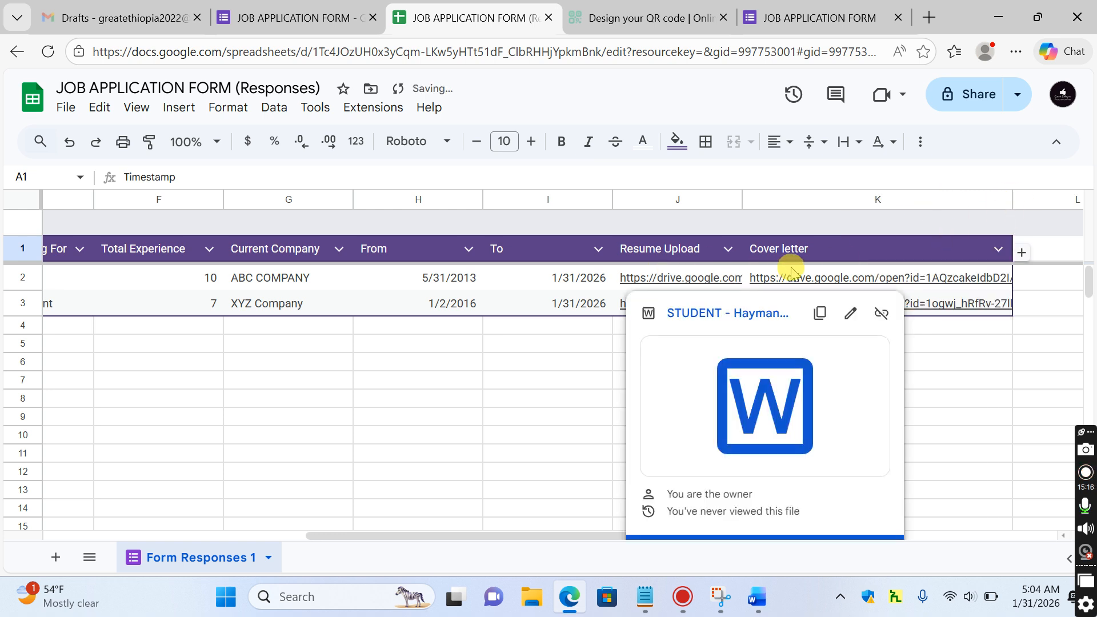
{"action": "left_click", "coordinate": [684, 280]}
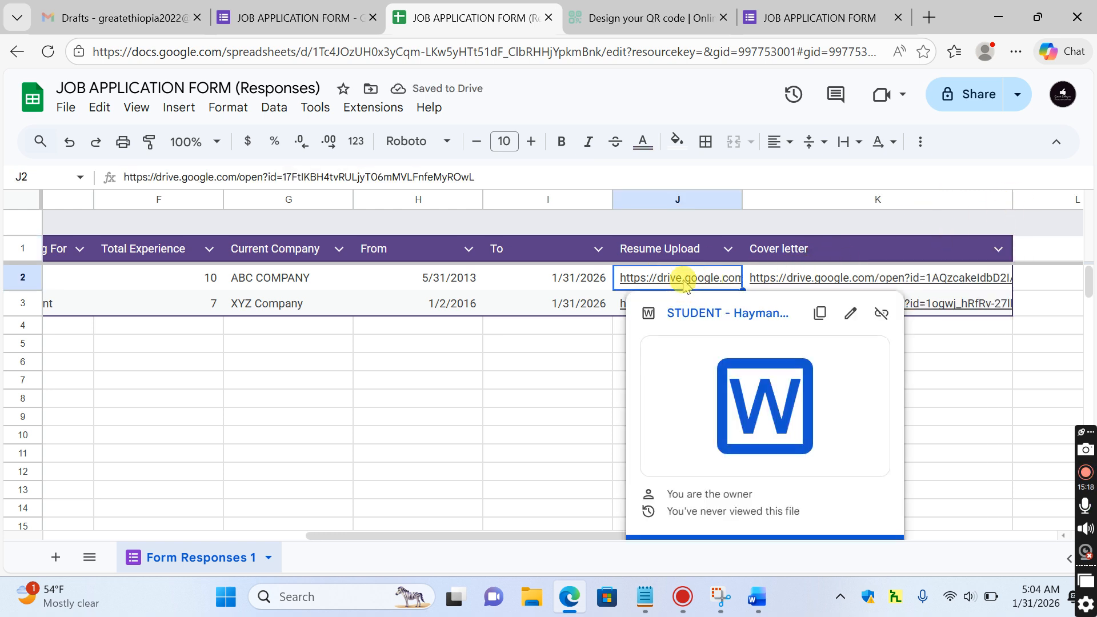
{"action": "left_click", "coordinate": [691, 278]}
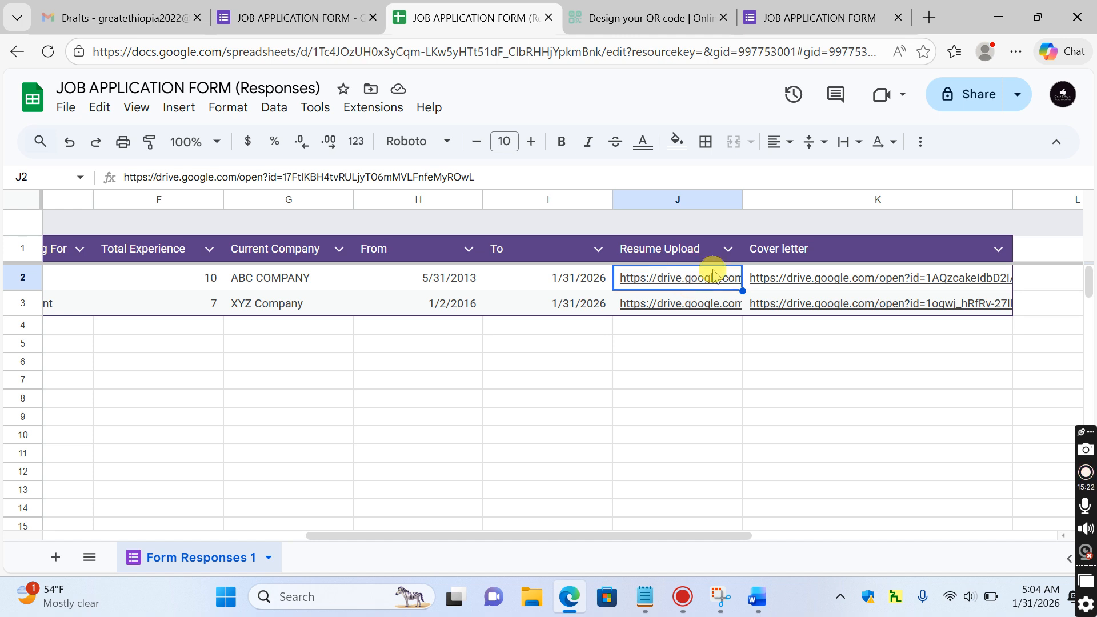
{"action": "left_click", "coordinate": [838, 277]}
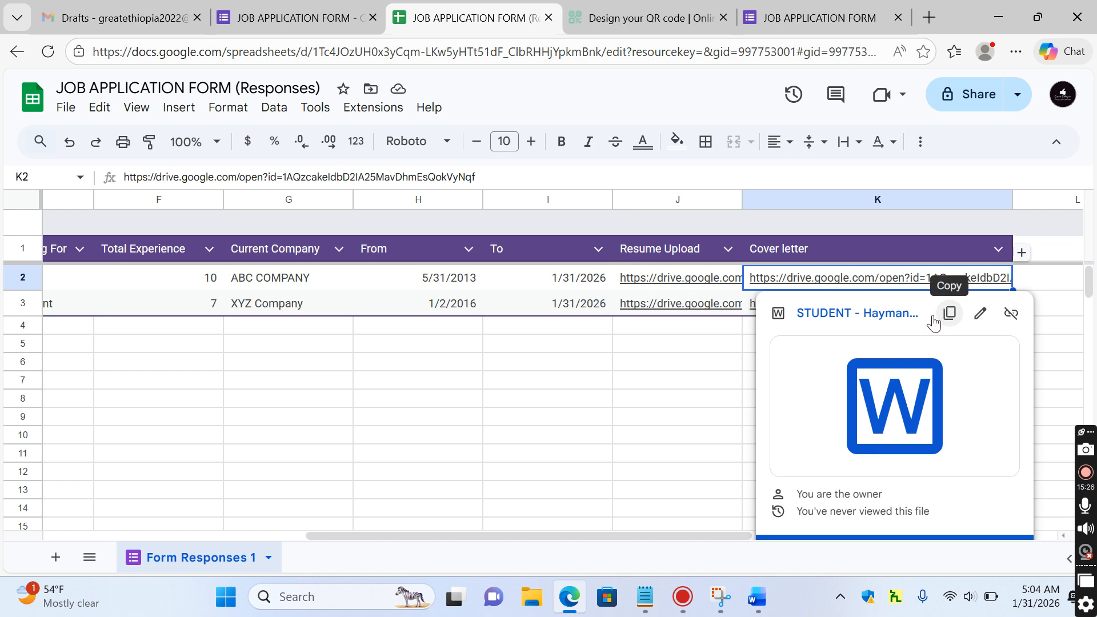
{"action": "left_click", "coordinate": [823, 314]}
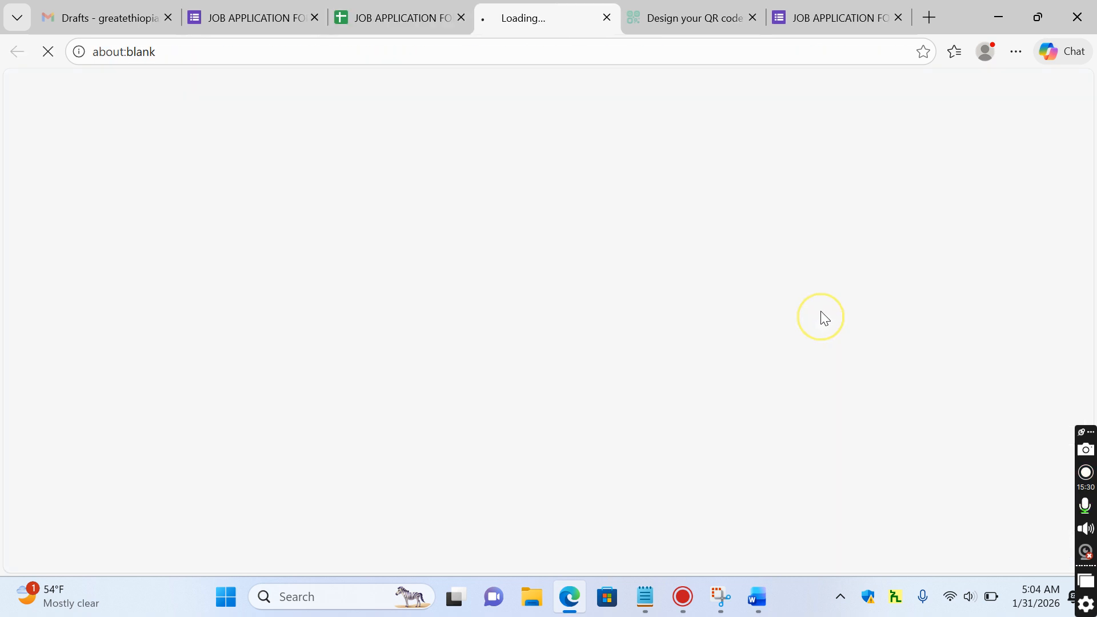